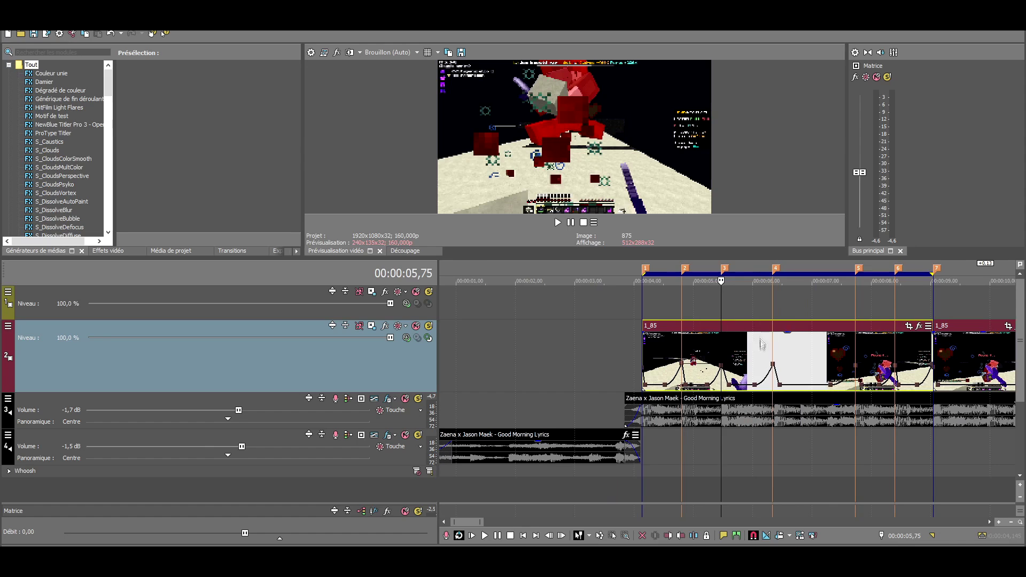
# - Play back the 1_85 clip twice from 00:00:05,02 to review the section around markers 3 and 4
pyautogui.scroll(-2, 759, 338)
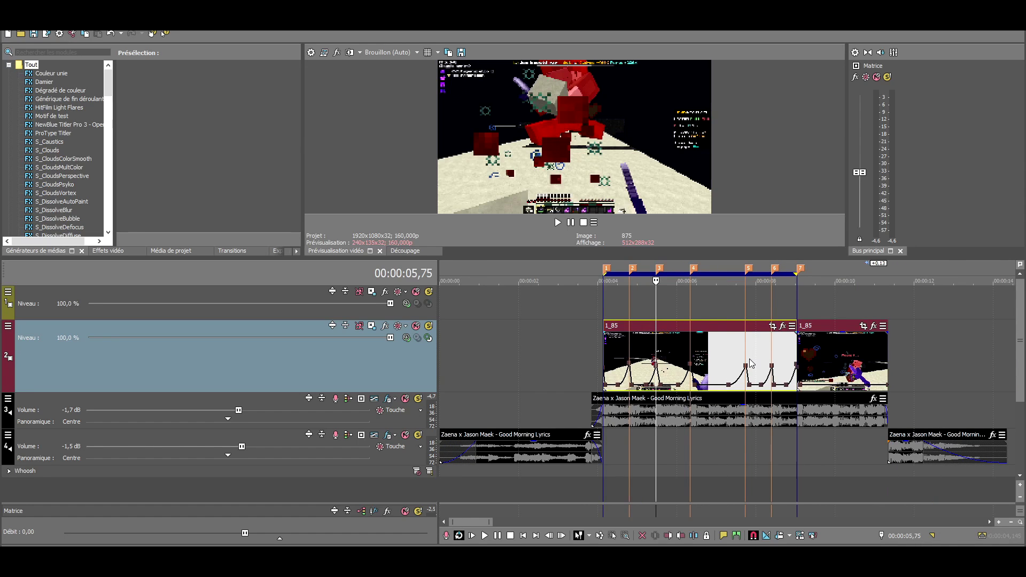
pyautogui.click(637, 345)
pyautogui.press('space')
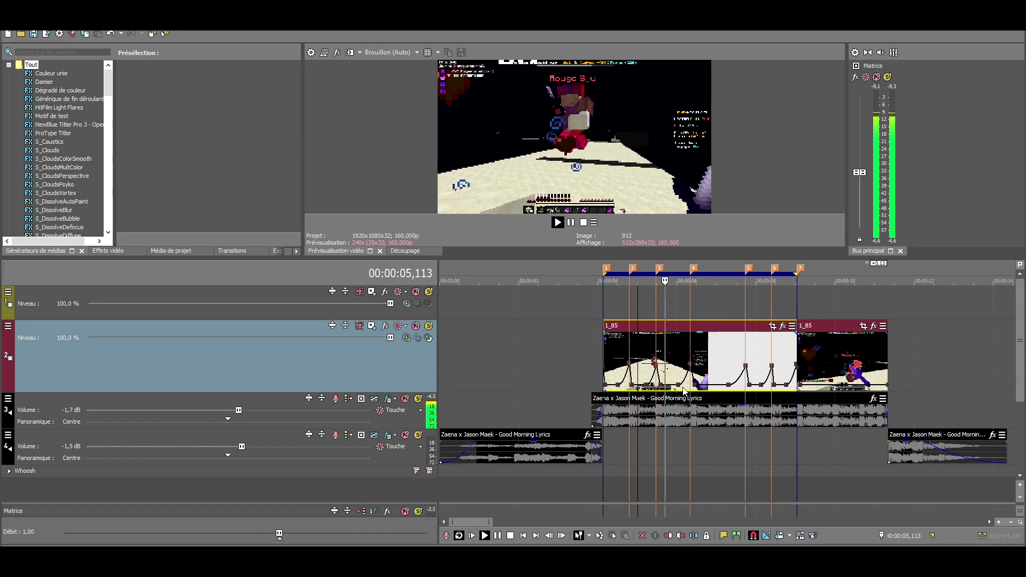
pyautogui.press('space')
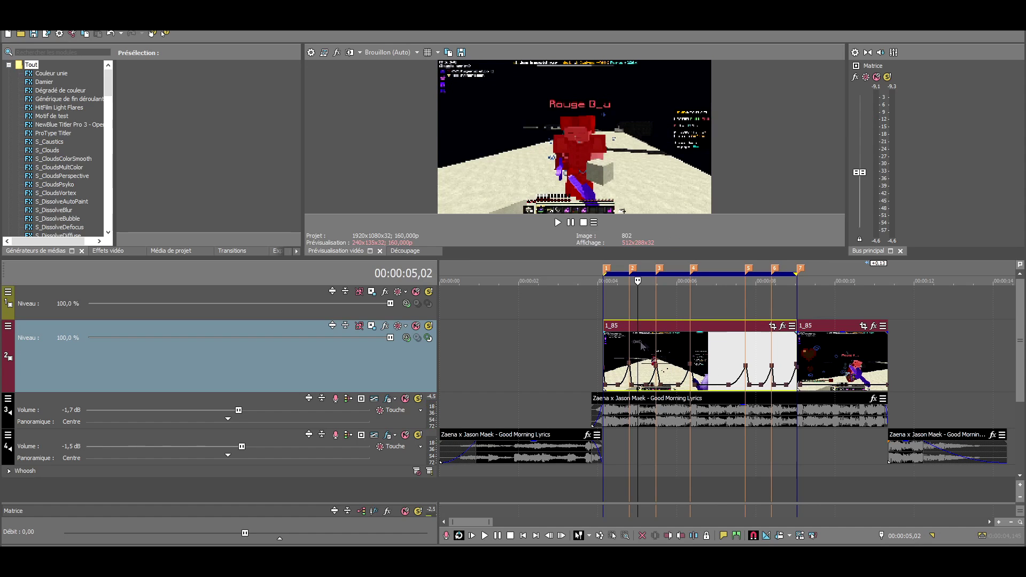
pyautogui.press('space')
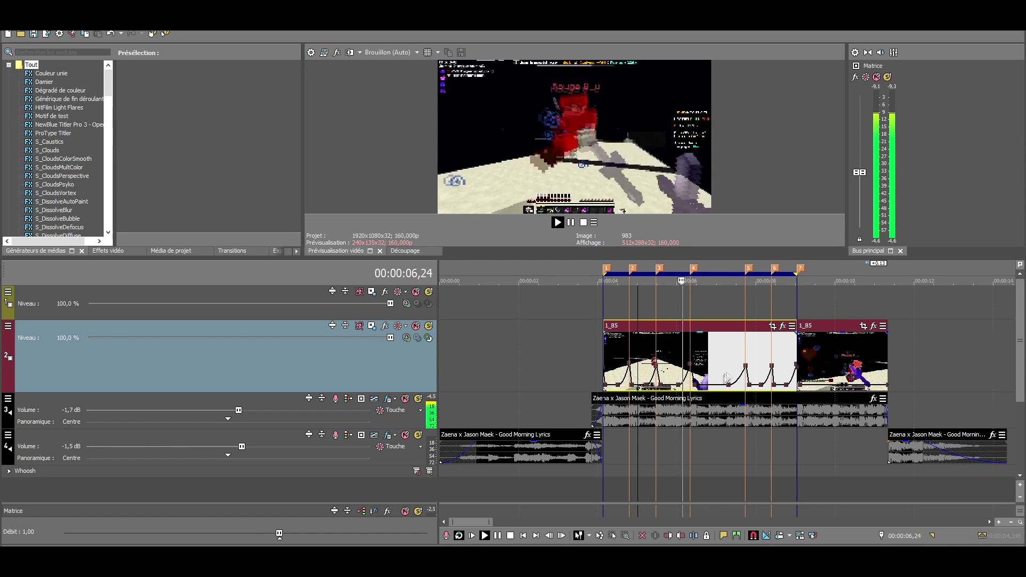
pyautogui.press('space')
# - Split the 1_85 clip on the second video track at marker 3 and at marker 4
pyautogui.scroll(5, 735, 357)
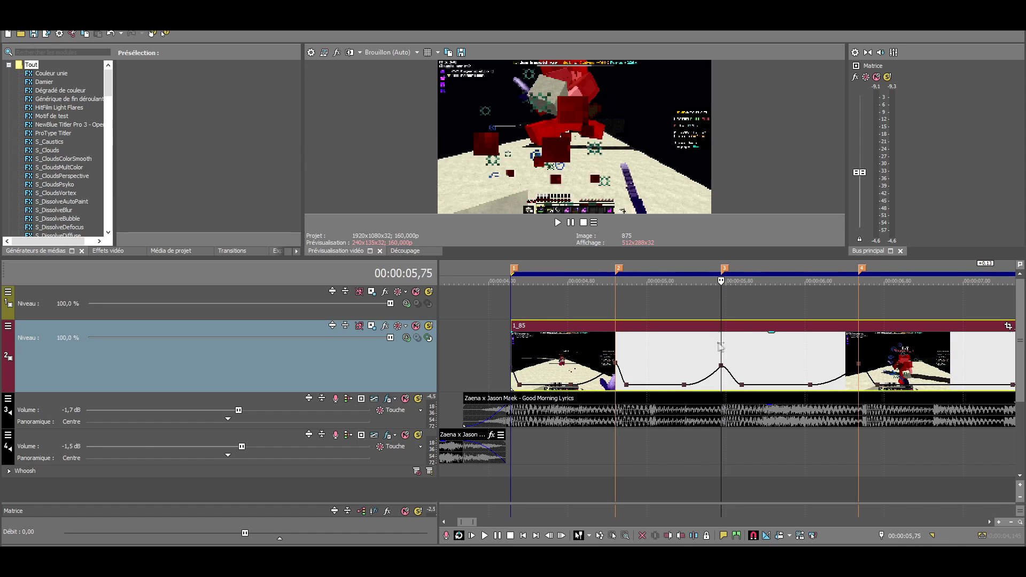
pyautogui.scroll(-5, 741, 354)
pyautogui.scroll(4, 726, 345)
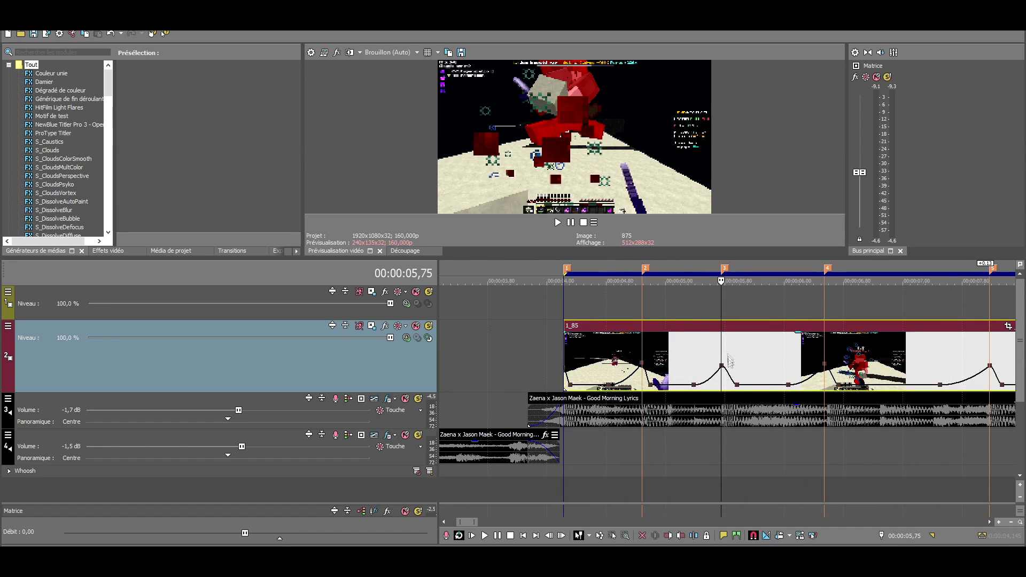
pyautogui.press('s')
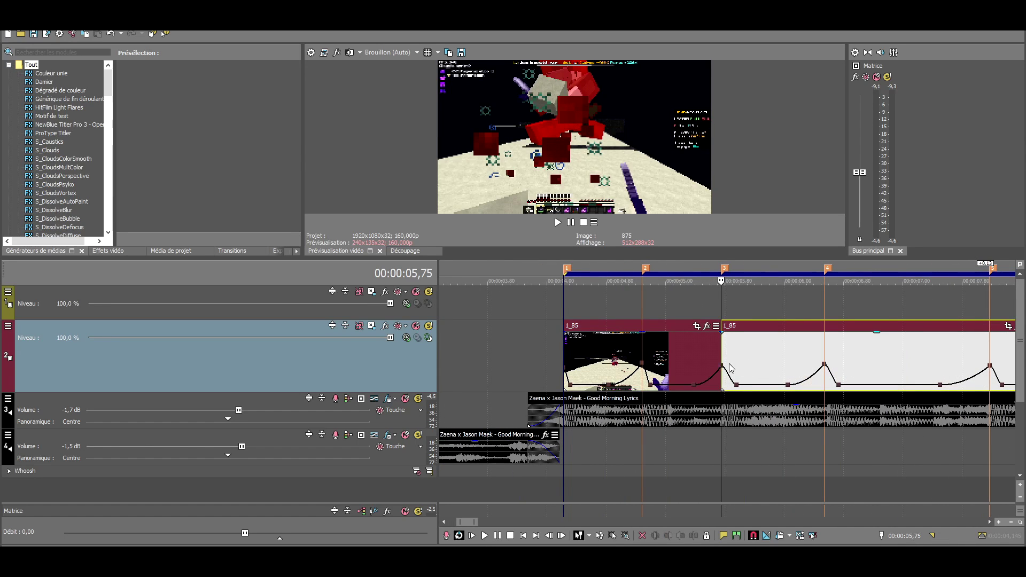
pyautogui.press('Left')
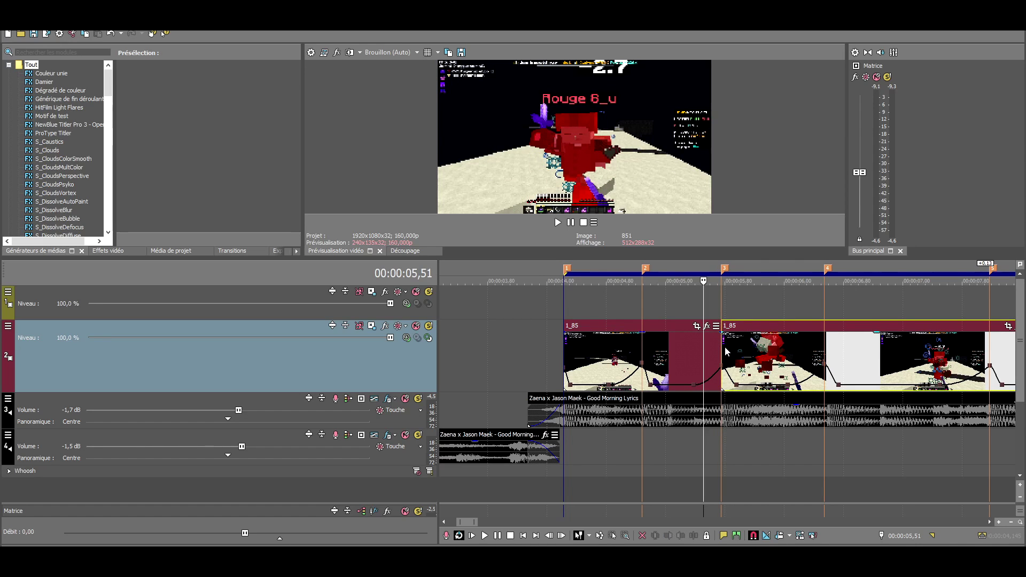
pyautogui.scroll(-2, 749, 368)
pyautogui.click(802, 364)
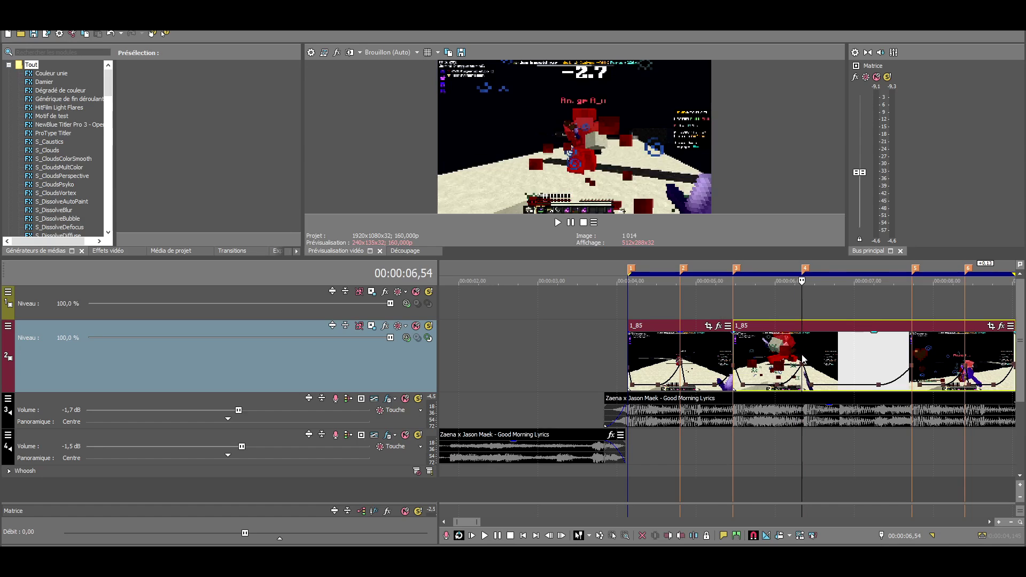
pyautogui.press('s')
pyautogui.click(762, 365)
pyautogui.moveTo(765, 359); pyautogui.dragTo(766, 315)
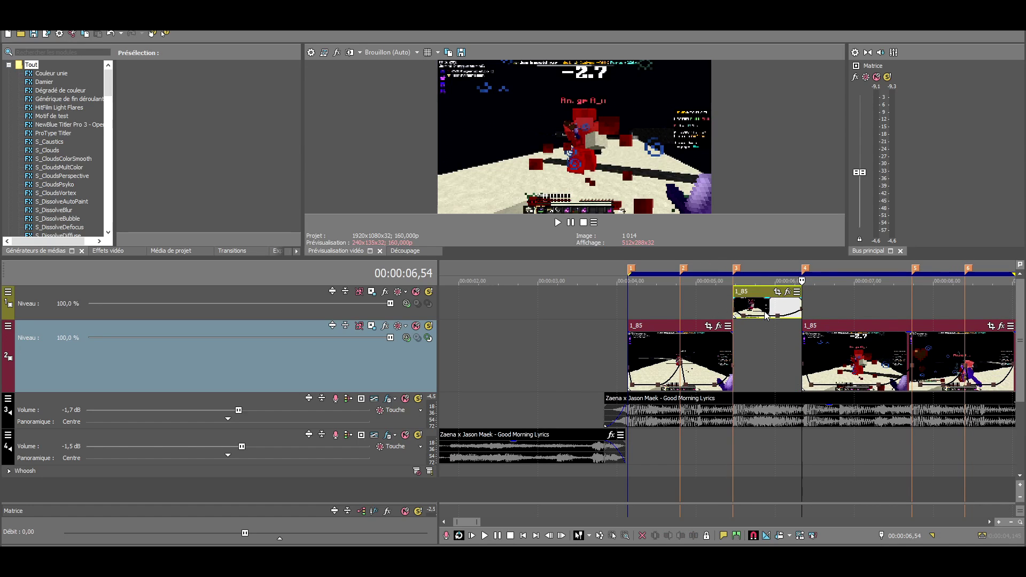
pyautogui.hotkey('ctrl', 'z')
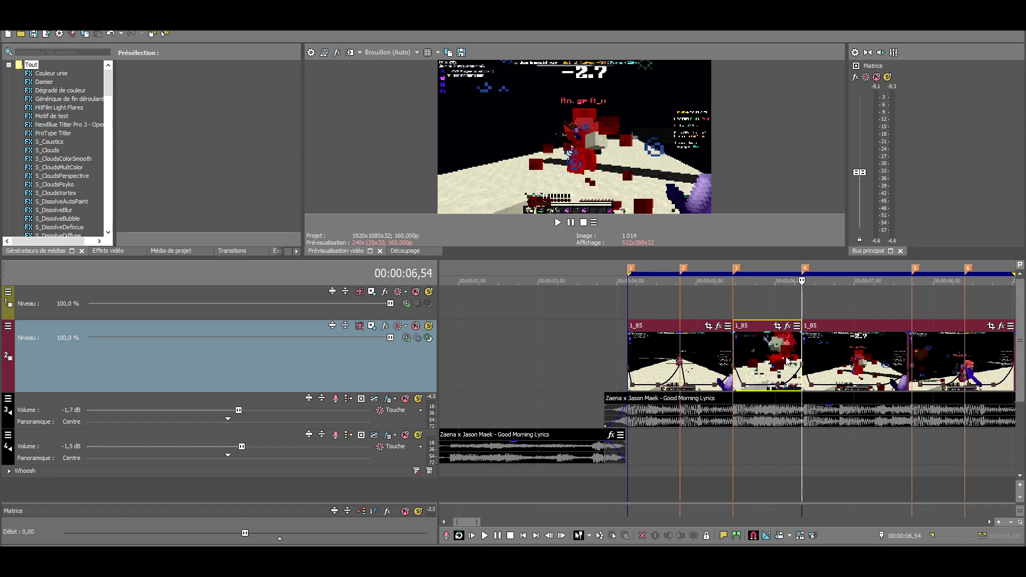
# - Copy the clip segment between markers 3 and 4 onto the first video track, starting at marker 3
pyautogui.click(787, 361)
pyautogui.scroll(3, 702, 360)
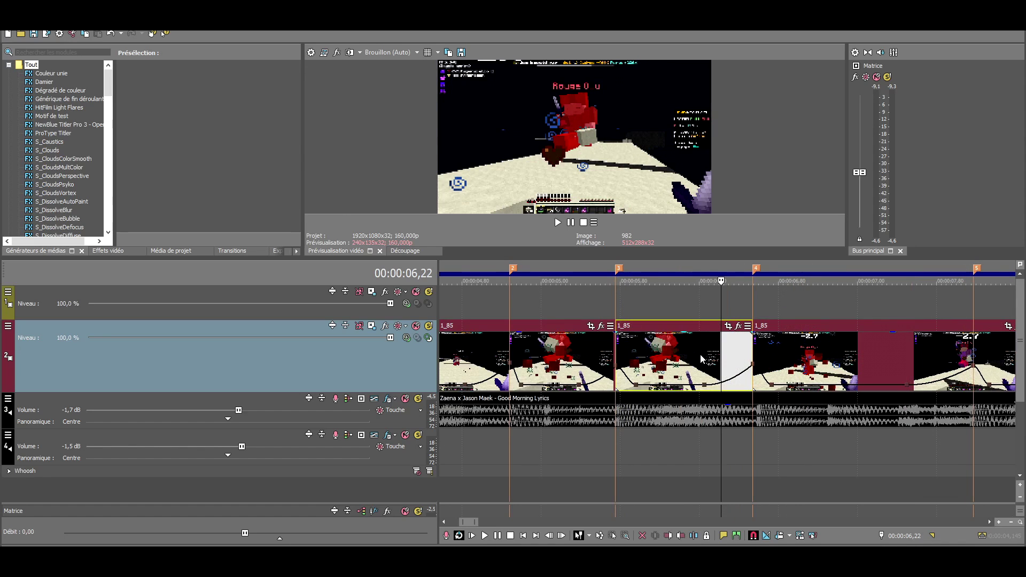
pyautogui.click(670, 356)
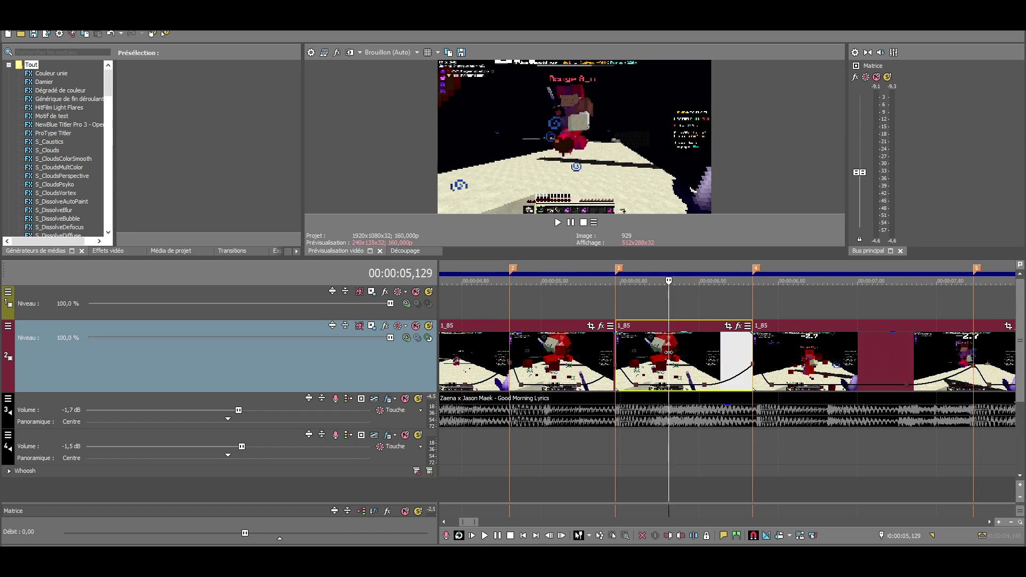
pyautogui.hotkey('ctrl', 'x')
pyautogui.click(617, 308)
pyautogui.hotkey('ctrl', 'v')
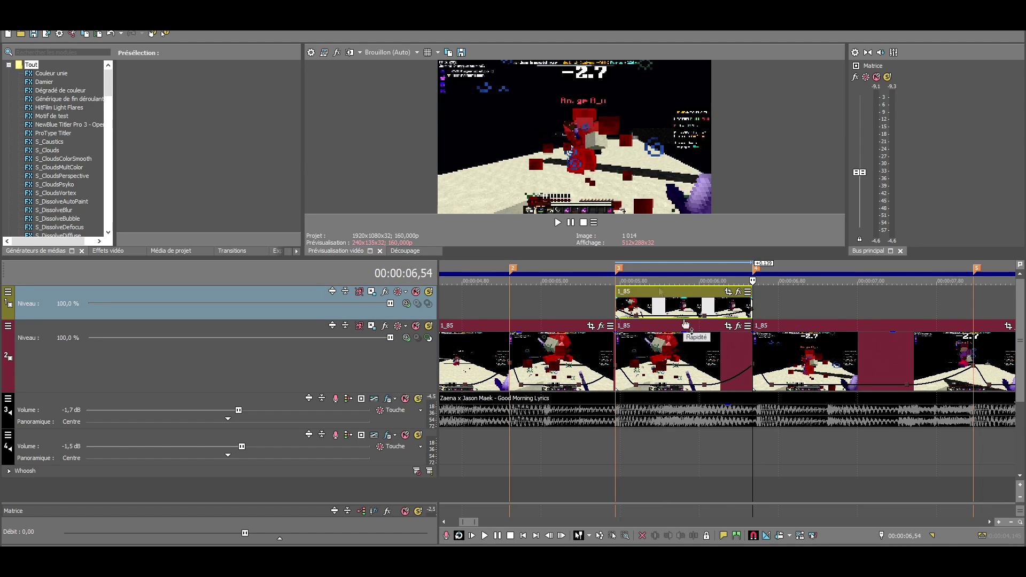
# - Add the S_BlurMoCurves effect to the copied segment on the first video track
pyautogui.scroll(-5, 686, 324)
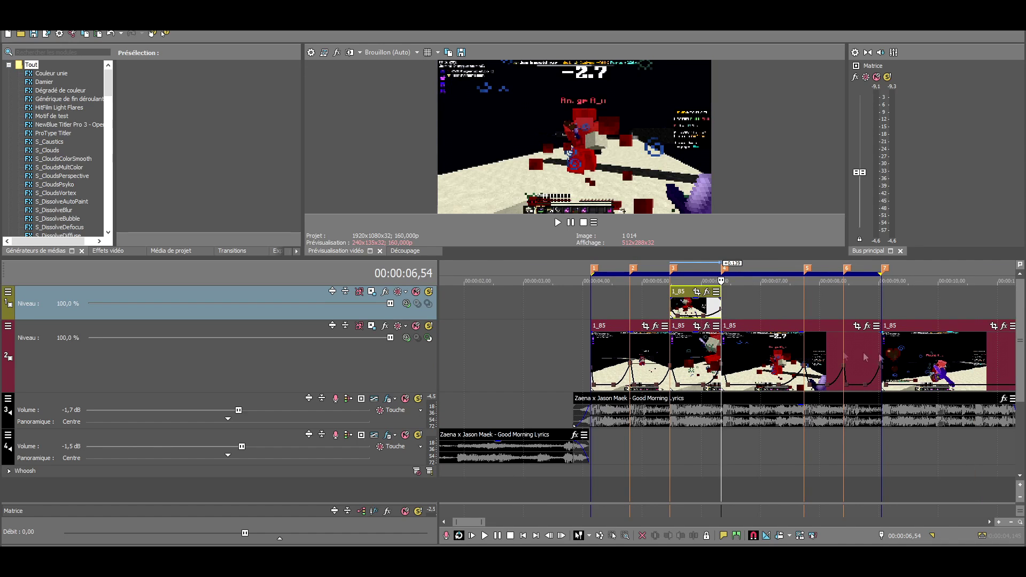
pyautogui.scroll(1, 705, 325)
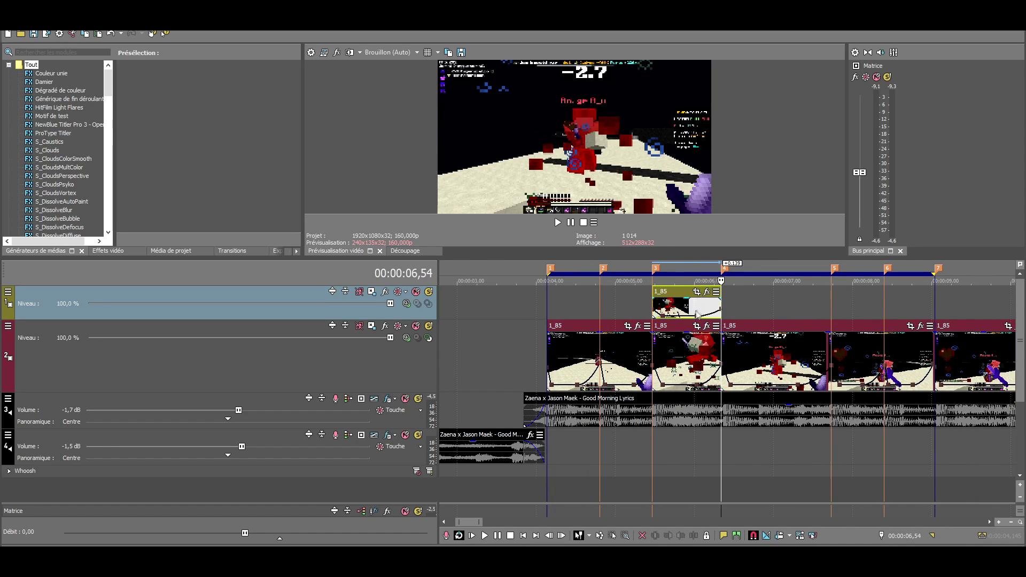
pyautogui.click(688, 314)
pyautogui.scroll(1, 713, 324)
pyautogui.click(756, 293)
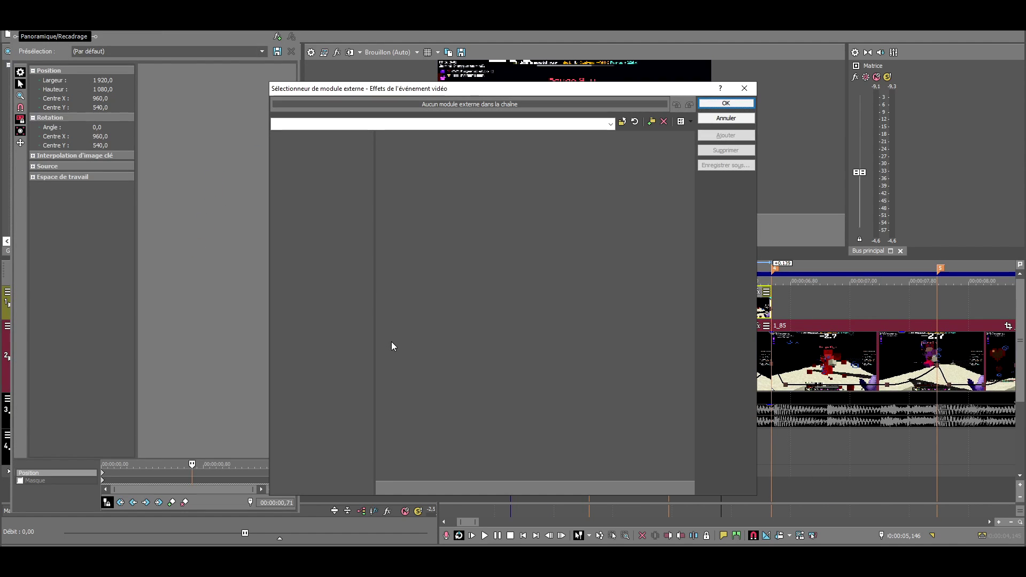
pyautogui.hscroll(5, 426, 330)
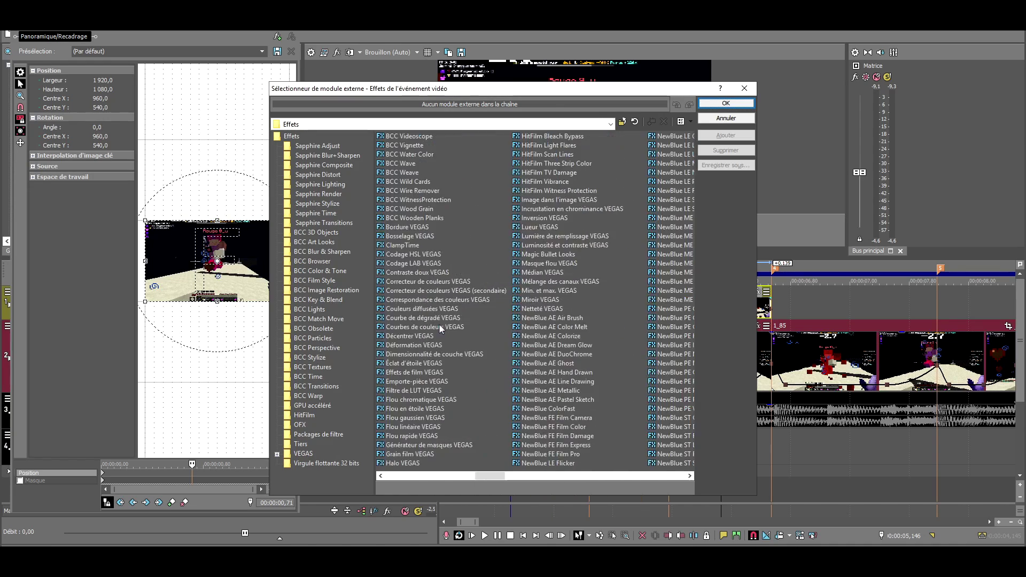
pyautogui.hscroll(2, 512, 398)
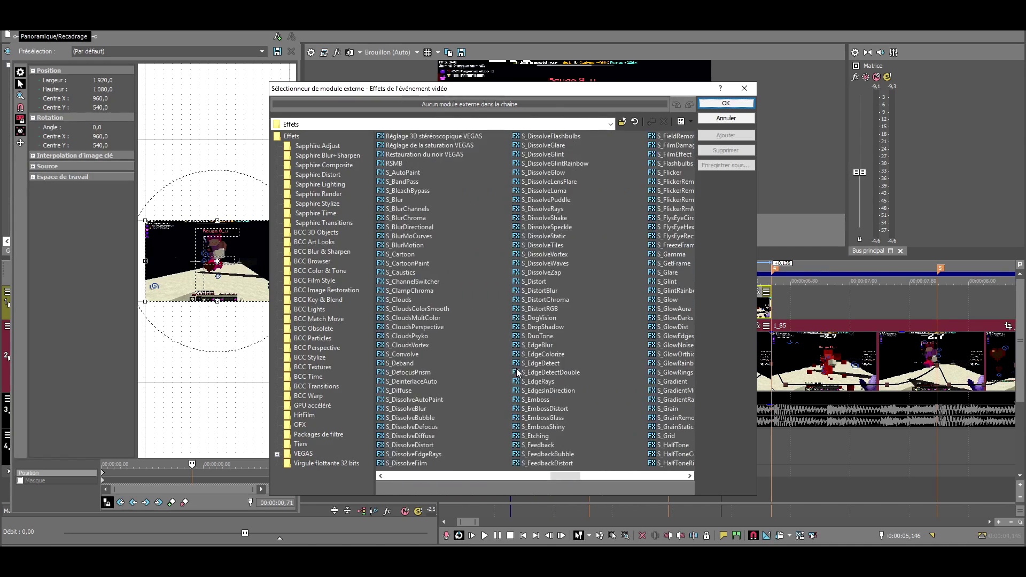
pyautogui.click(415, 236)
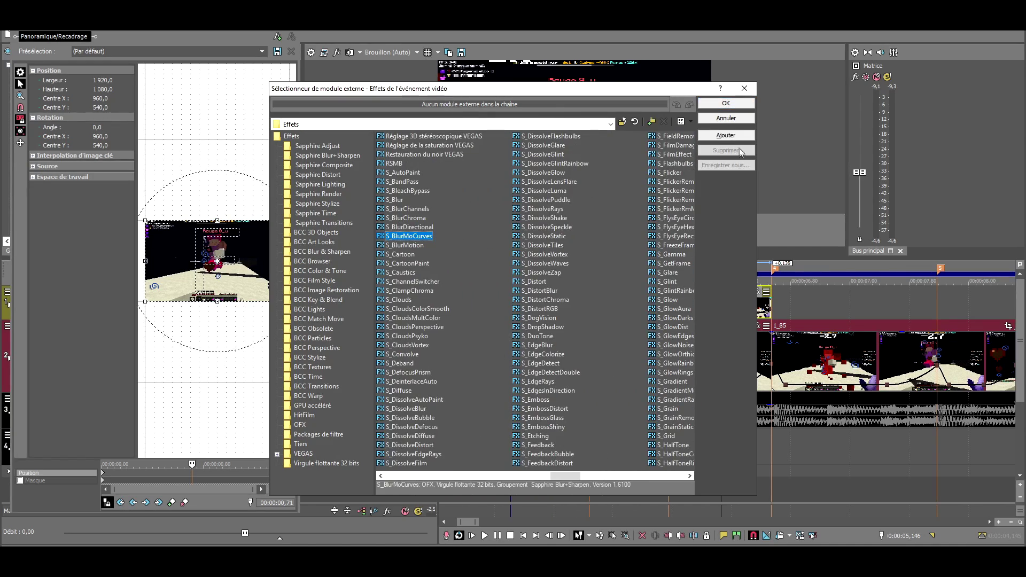
pyautogui.click(726, 135)
pyautogui.click(722, 105)
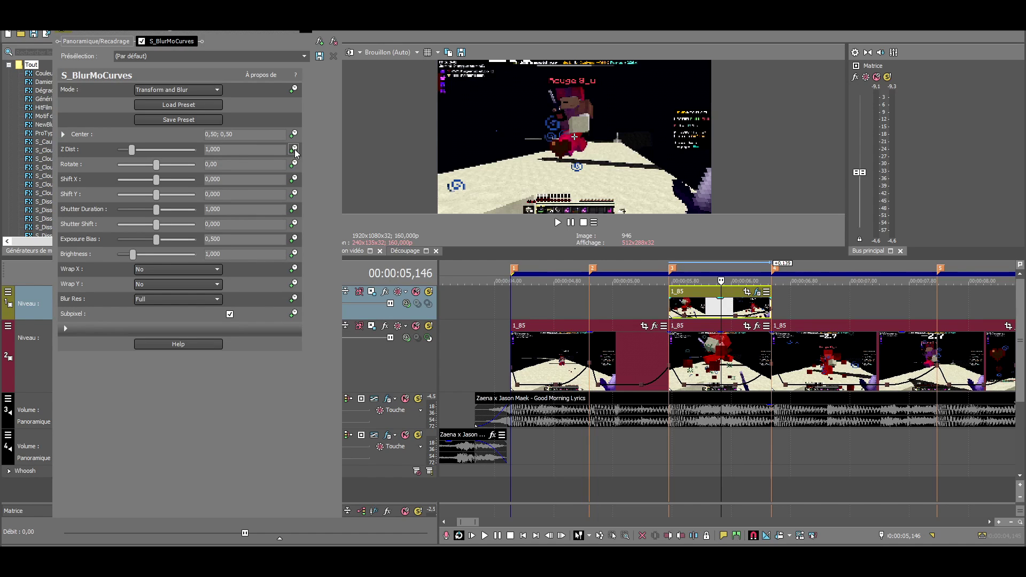
# - Animate Z Dist in S_BlurMoCurves and add a keyframe at 00:00:00,25 with the value 1,900
pyautogui.click(293, 150)
pyautogui.click(119, 436)
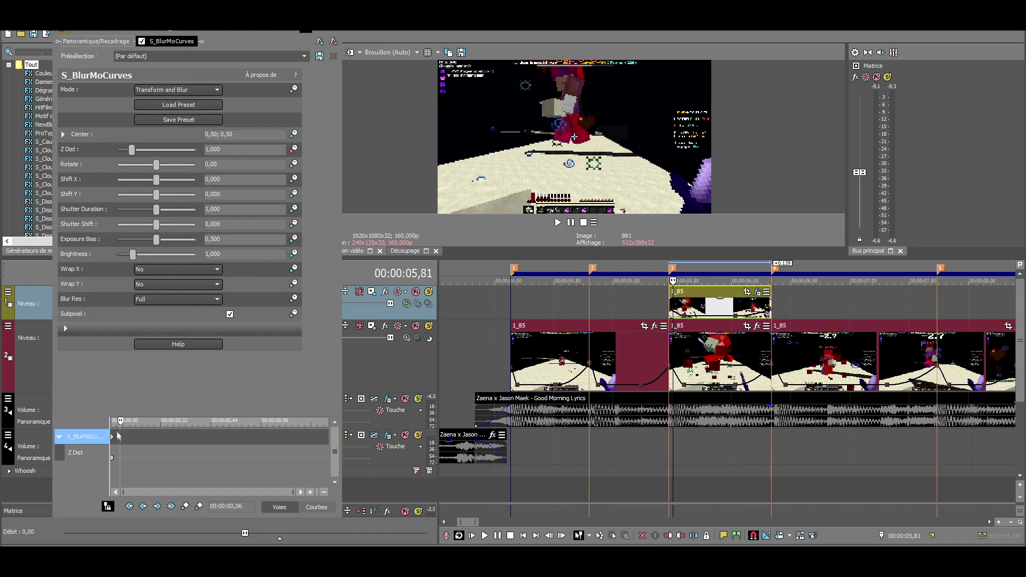
pyautogui.moveTo(119, 424)
pyautogui.mouseDown()
pyautogui.moveTo(163, 424)
pyautogui.moveTo(138, 423)
pyautogui.mouseUp()
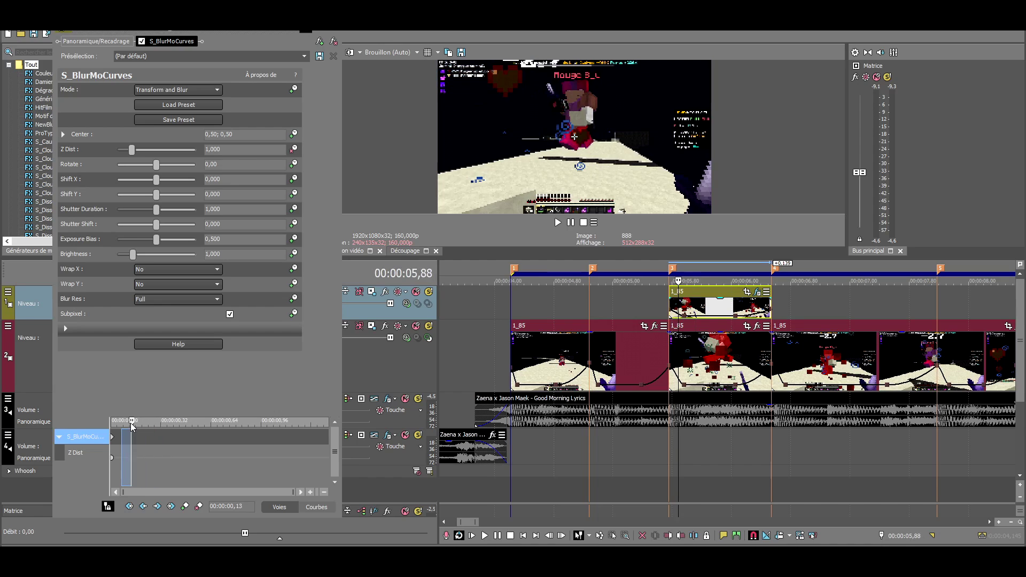
pyautogui.click(147, 449)
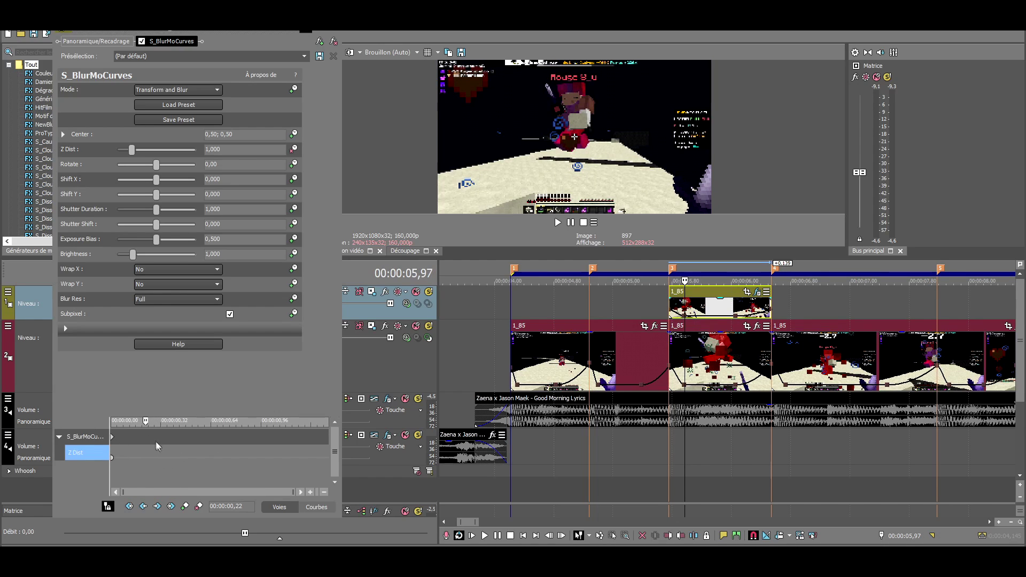
pyautogui.moveTo(147, 422)
pyautogui.mouseDown()
pyautogui.moveTo(115, 425)
pyautogui.moveTo(159, 428)
pyautogui.mouseUp()
pyautogui.click(146, 451)
pyautogui.click(149, 449)
pyautogui.click(185, 507)
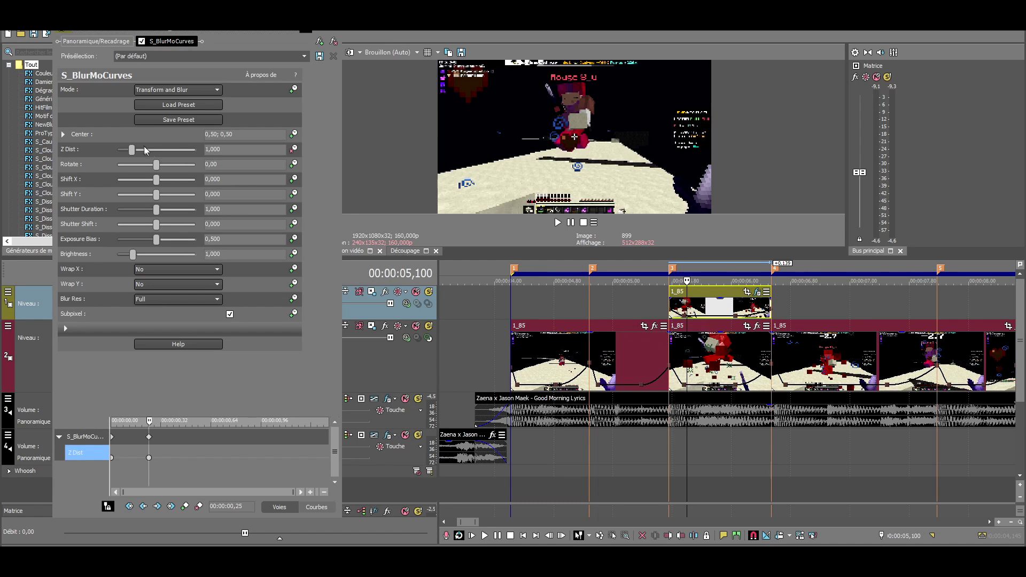
pyautogui.moveTo(134, 152)
pyautogui.mouseDown()
pyautogui.moveTo(158, 158)
pyautogui.moveTo(150, 161)
pyautogui.mouseUp()
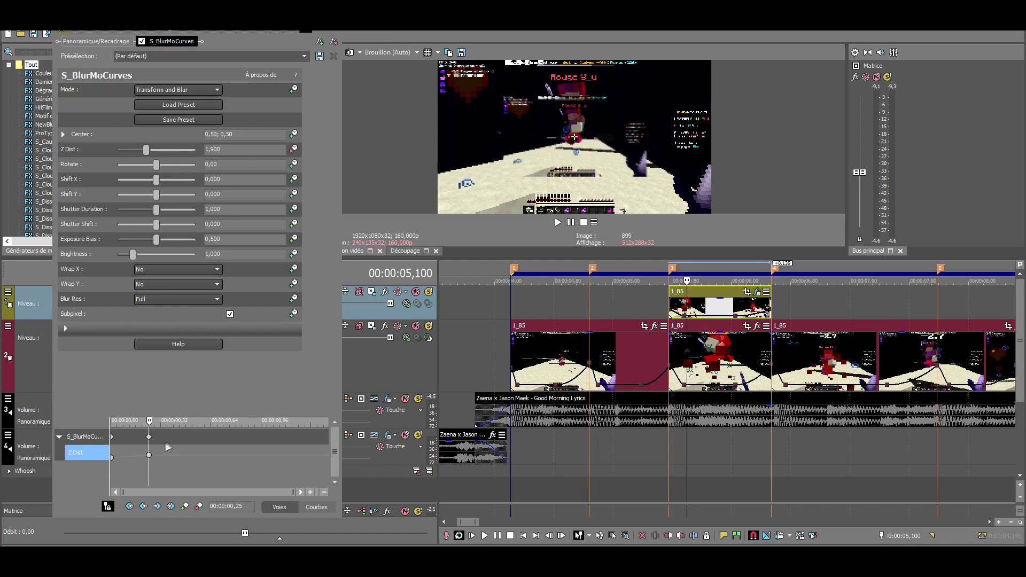
# - Set the interpolation of the first Z Dist keyframe to Fondu rapide
pyautogui.click(112, 456)
pyautogui.rightClick(111, 456)
pyautogui.click(154, 384)
# - Add a Z Dist keyframe at 00:00:00,116 with the value 2,067
pyautogui.click(218, 421)
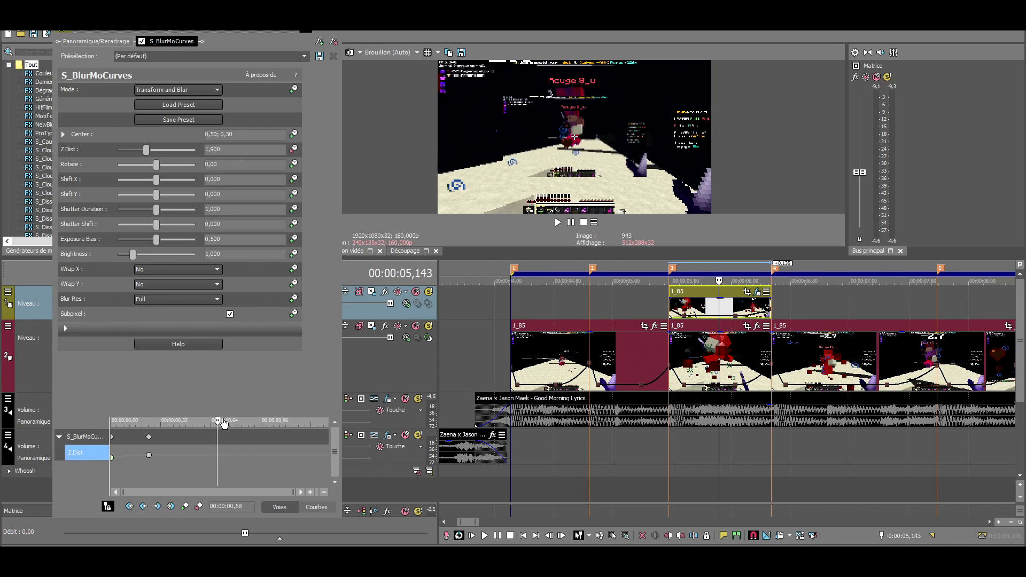
pyautogui.moveTo(219, 422); pyautogui.dragTo(293, 422)
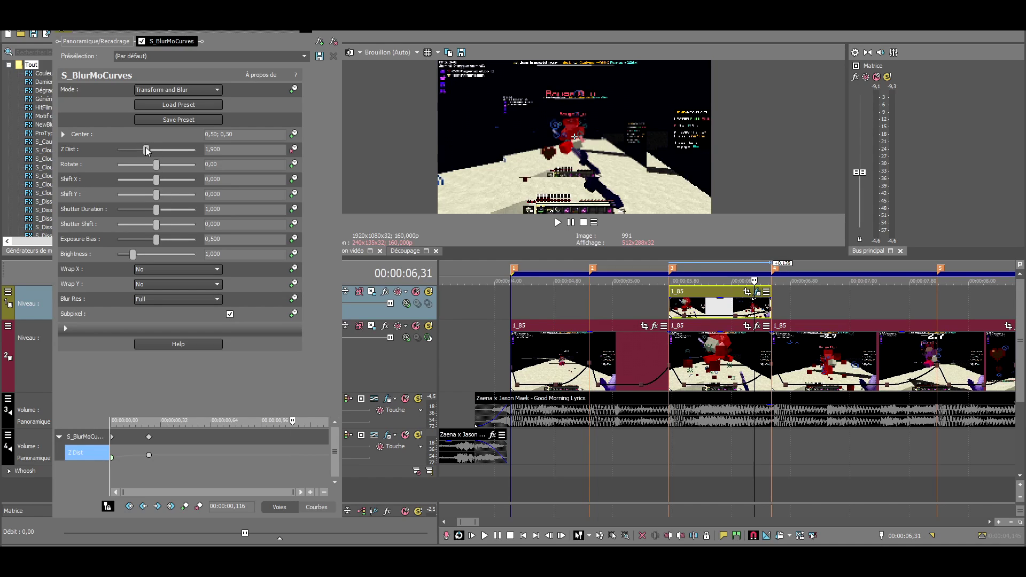
pyautogui.moveTo(146, 145); pyautogui.dragTo(148, 147)
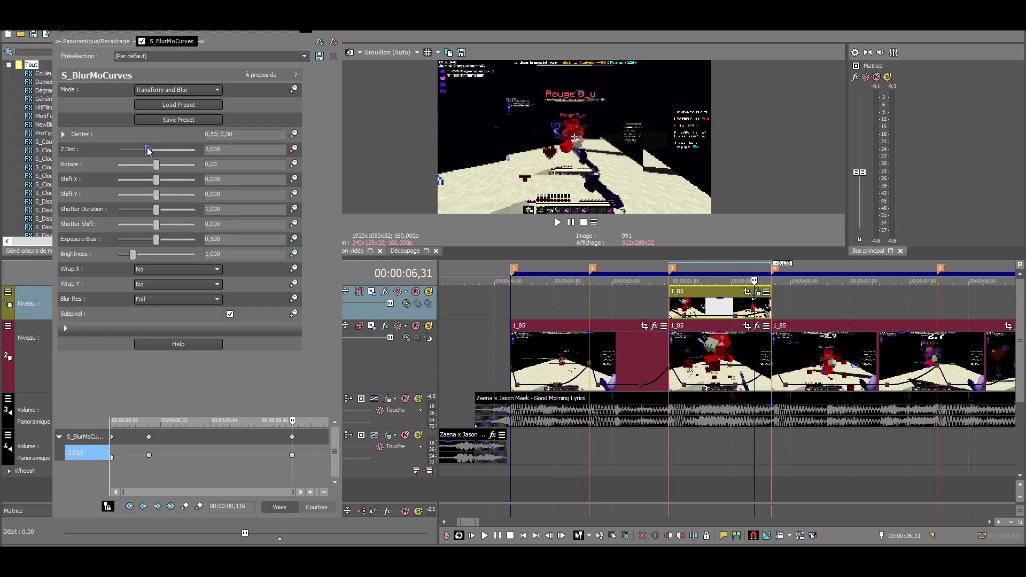
pyautogui.moveTo(149, 151); pyautogui.dragTo(150, 151)
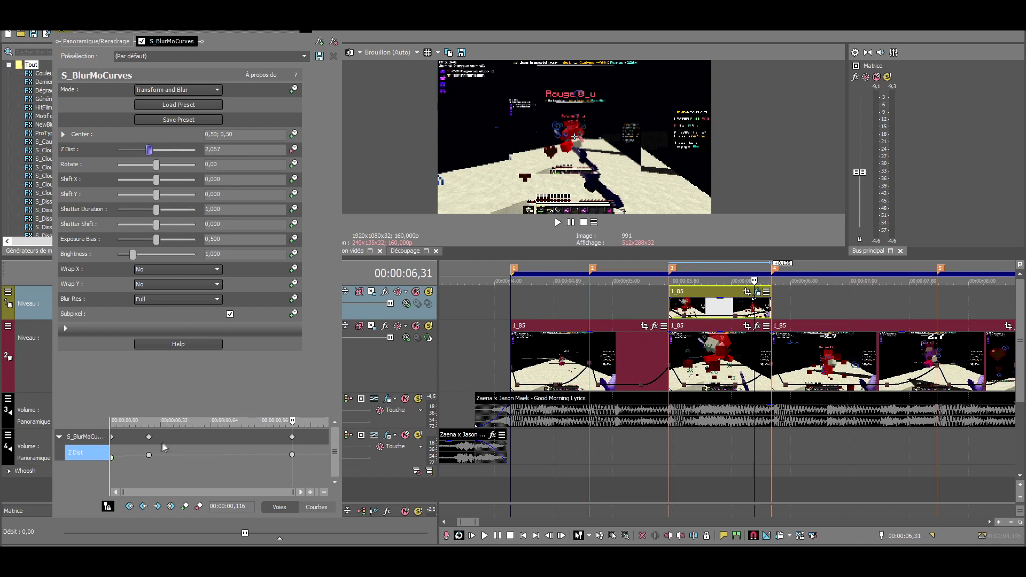
# - Set the interpolation of the Z Dist keyframe at 00:00:00,25 to Fondu rapide
pyautogui.click(149, 455)
pyautogui.rightClick(150, 455)
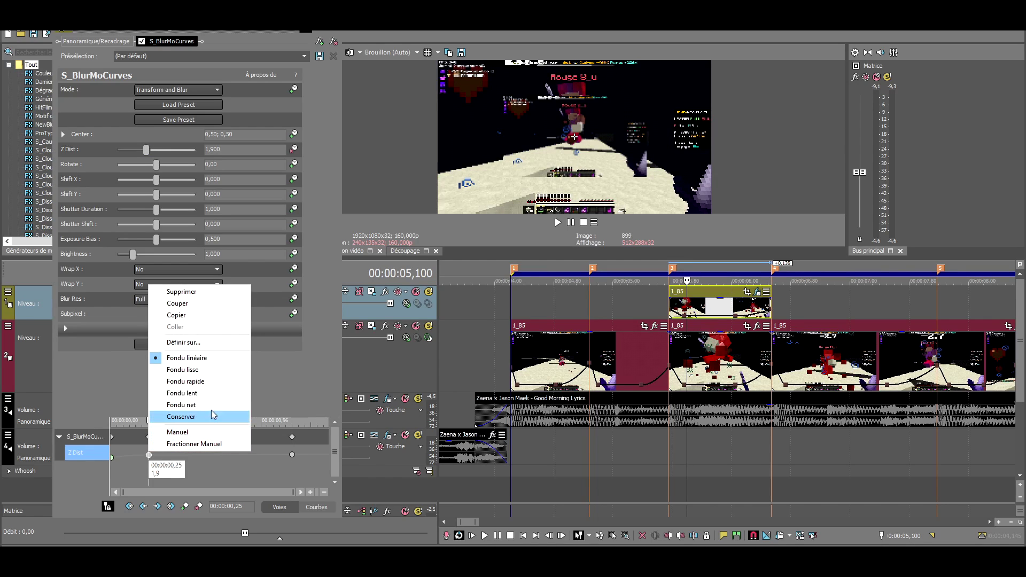
pyautogui.click(209, 381)
# - Add a Z Dist keyframe at the segment's end, 00:00:00,139, with the value 1,000
pyautogui.click(319, 451)
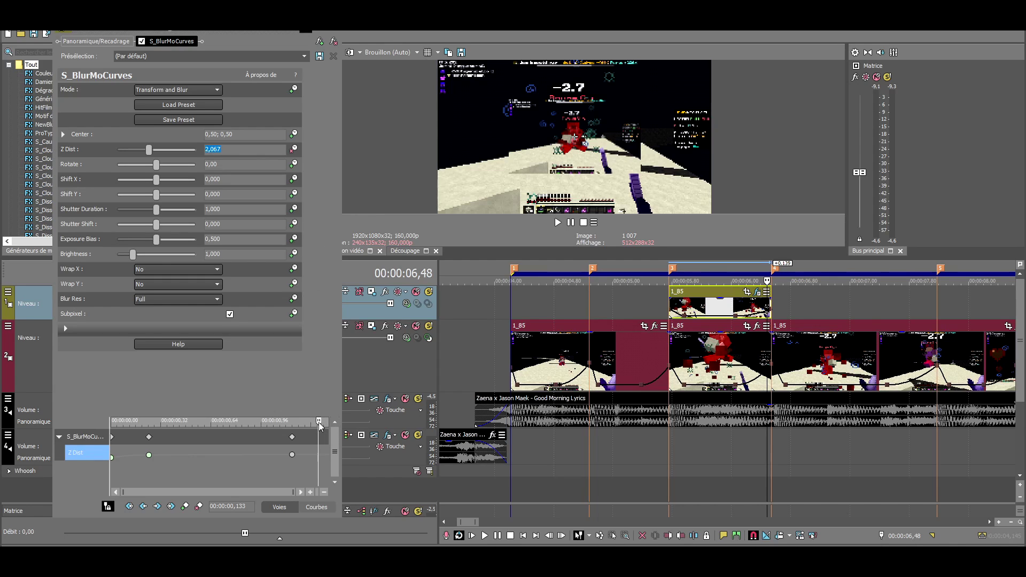
pyautogui.moveTo(320, 426); pyautogui.dragTo(328, 426)
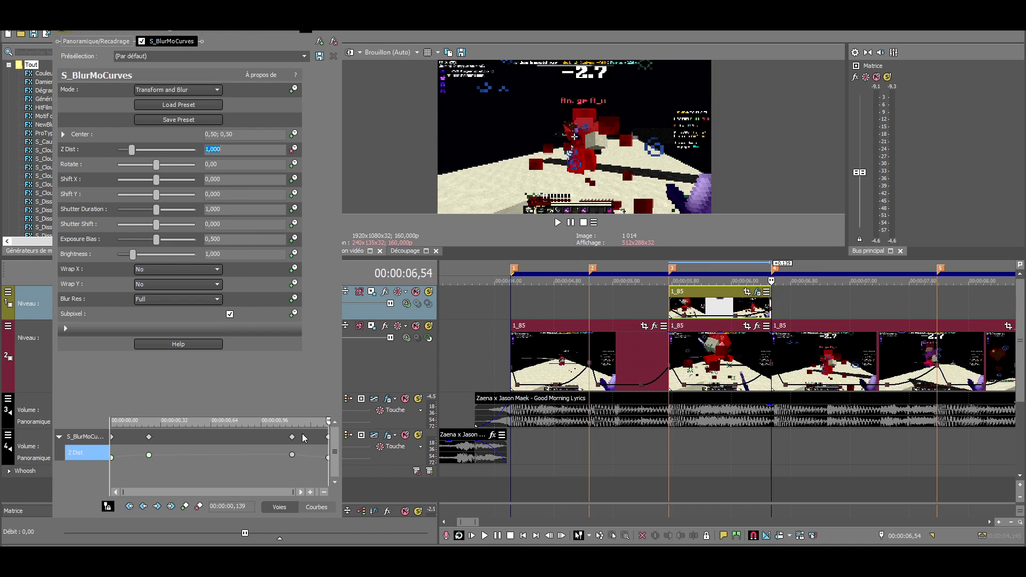
pyautogui.moveTo(306, 423)
pyautogui.mouseDown()
pyautogui.moveTo(328, 423)
pyautogui.moveTo(312, 424)
pyautogui.mouseUp()
# - Set the interpolation of the Z Dist keyframe at 00:00:00,116 to Fondu lent
pyautogui.click(292, 455)
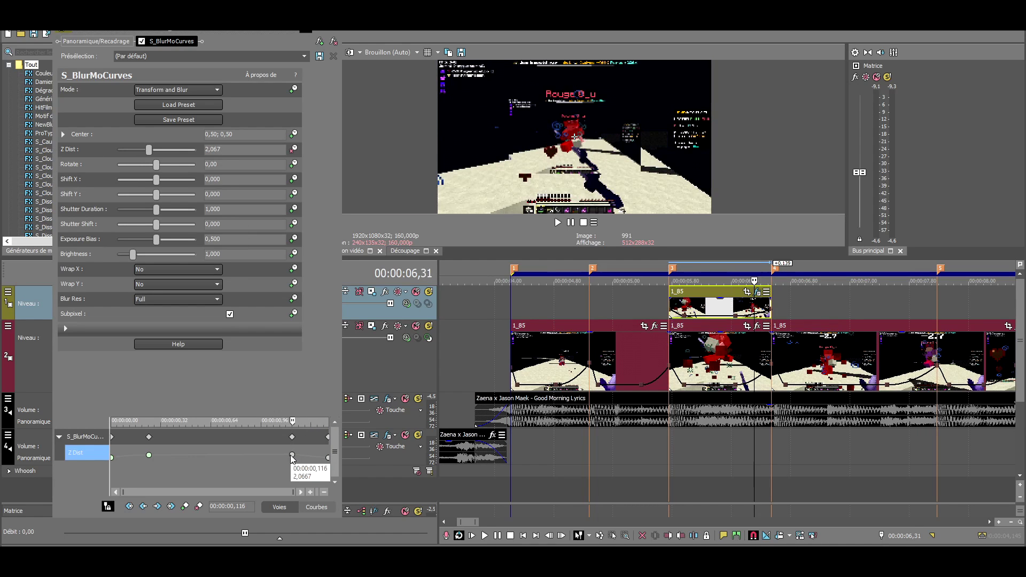
pyautogui.rightClick(292, 455)
pyautogui.click(325, 396)
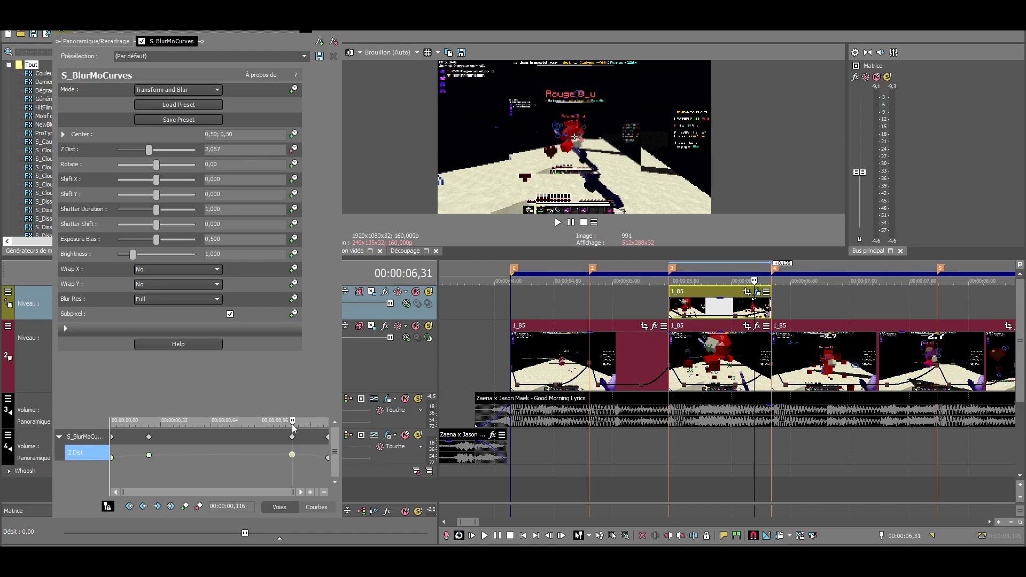
# - Move the loop region's start to shortly before marker 3 and play back the zoom animation
pyautogui.moveTo(292, 452); pyautogui.dragTo(283, 448)
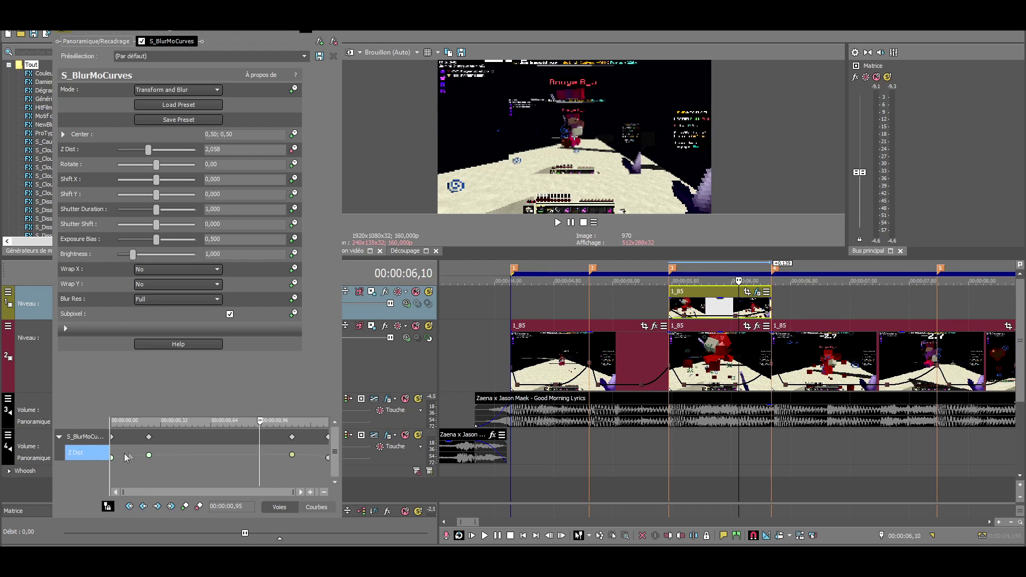
pyautogui.click(552, 284)
pyautogui.moveTo(512, 274); pyautogui.dragTo(643, 275)
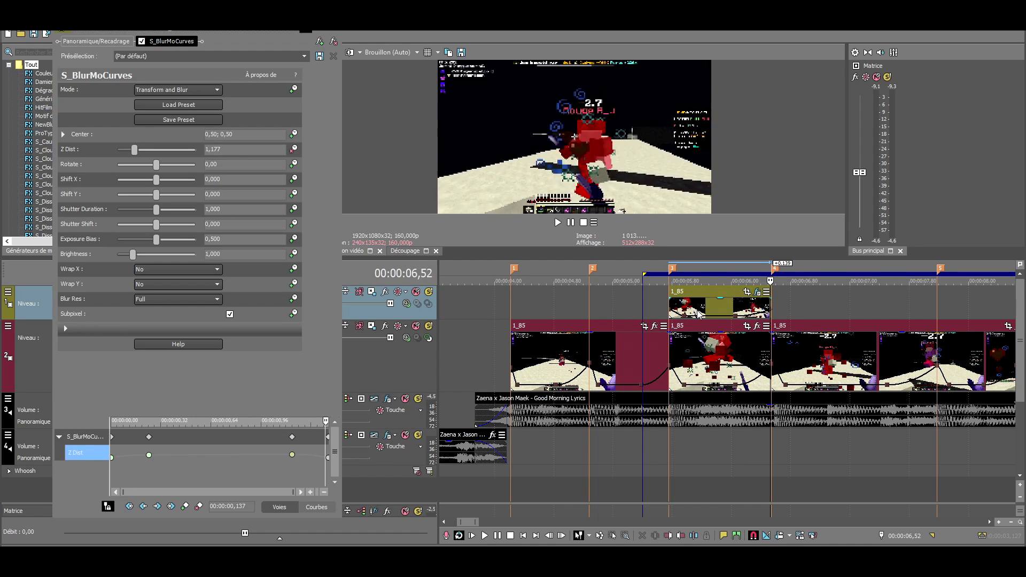
pyautogui.press('space')
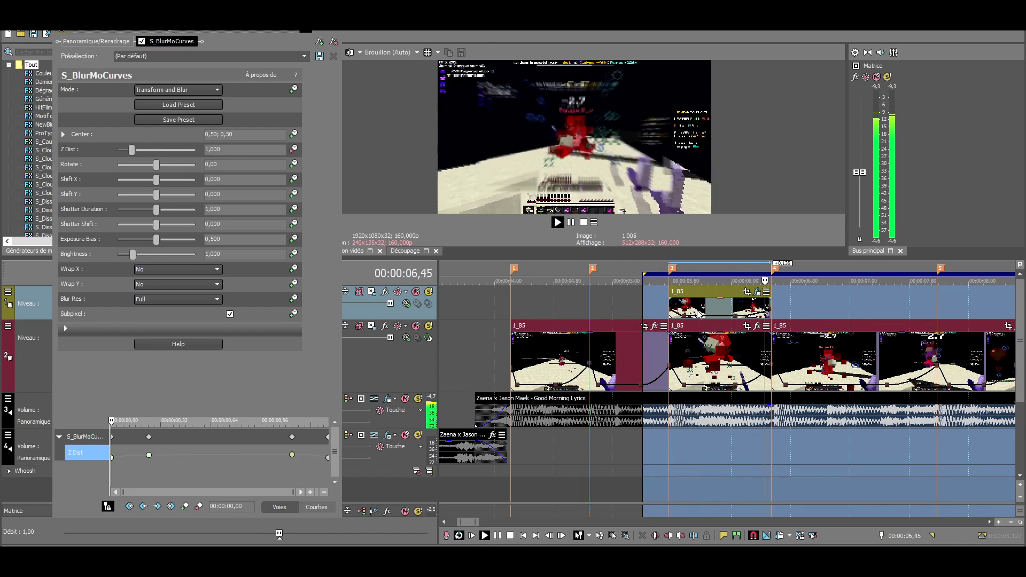
pyautogui.click(701, 309)
# - Add the S_Blur effect to the lower-track clip between markers 3 and 4 and set its Blur Amount to 0,014
pyautogui.scroll(2, 755, 340)
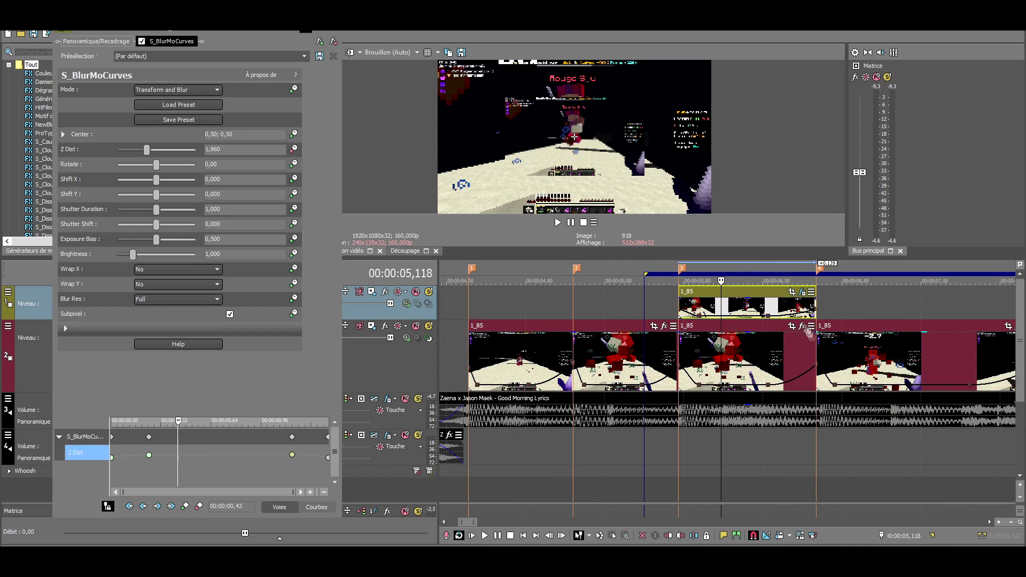
pyautogui.click(766, 358)
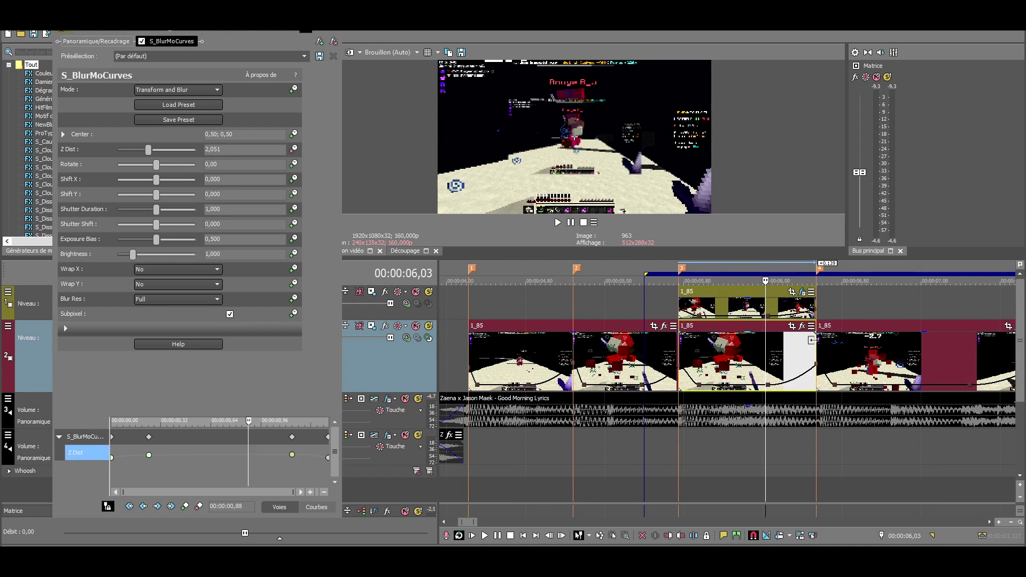
pyautogui.click(802, 328)
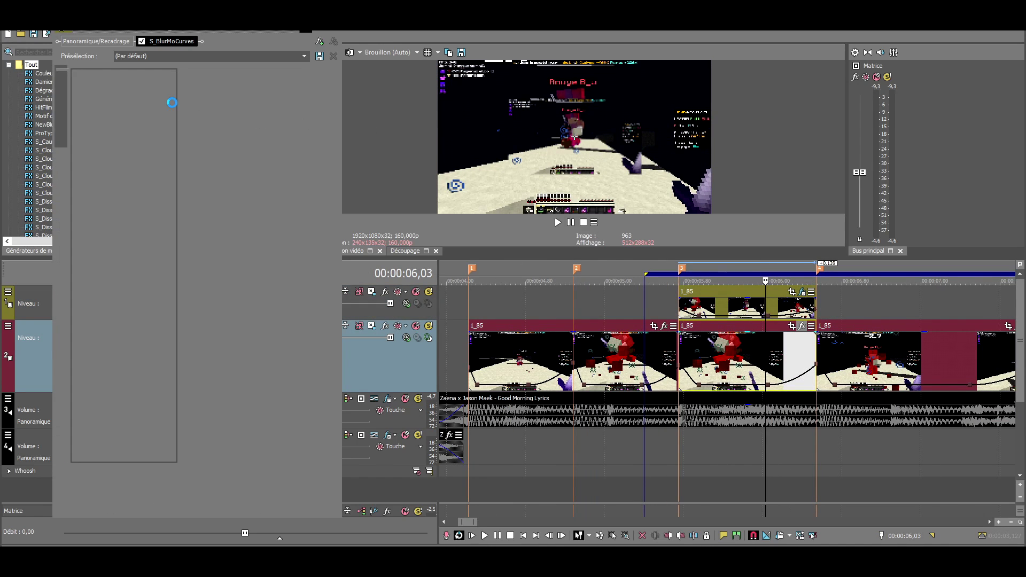
pyautogui.scroll(-10, 463, 336)
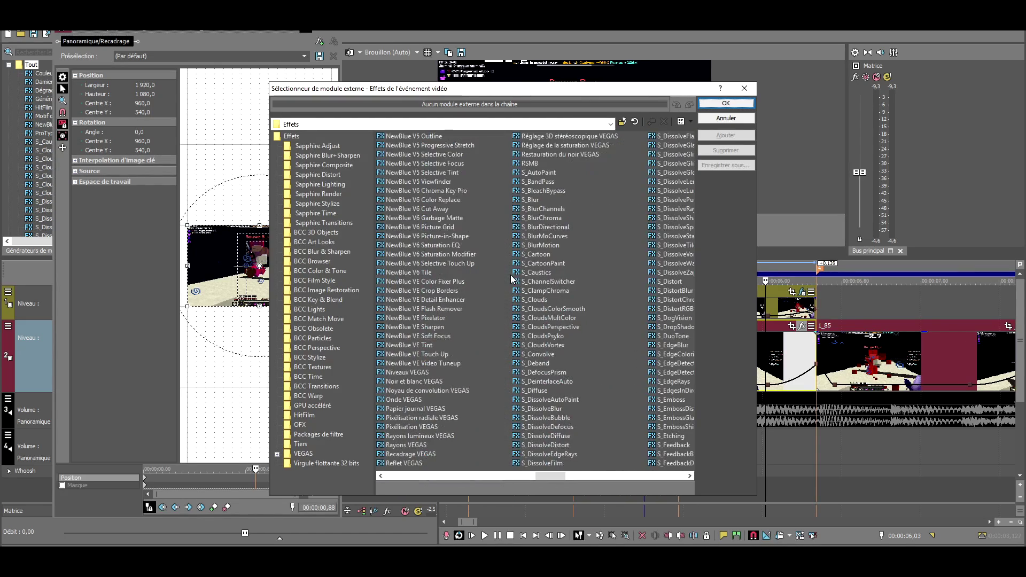
pyautogui.click(533, 200)
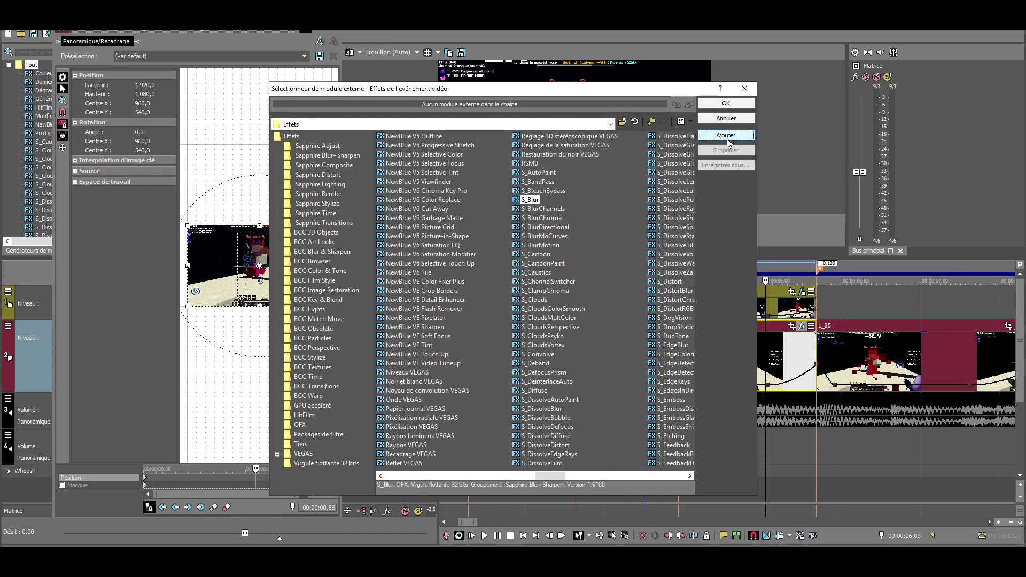
pyautogui.click(727, 139)
pyautogui.scroll(-5, 532, 273)
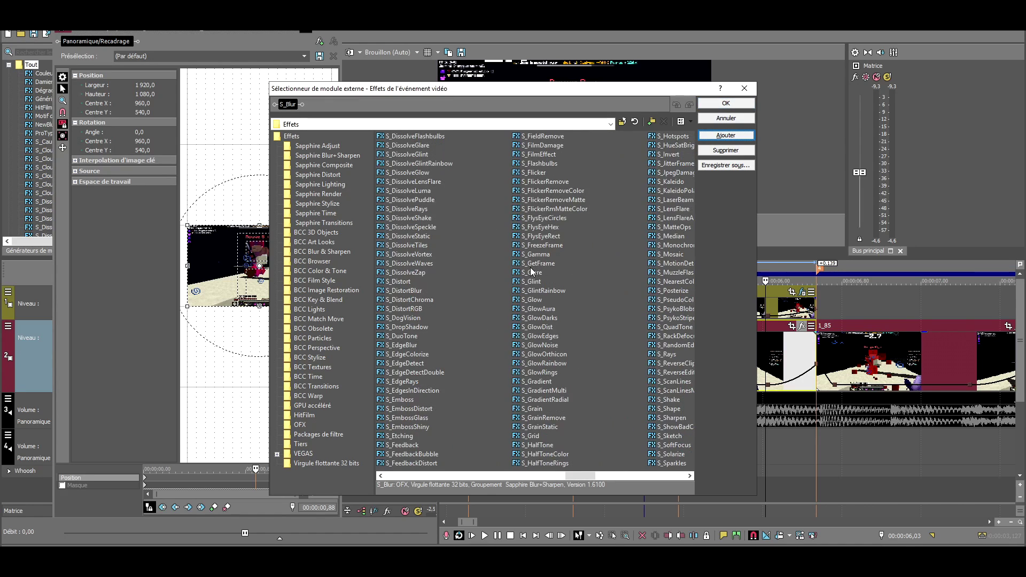
pyautogui.scroll(-1, 532, 273)
pyautogui.click(726, 103)
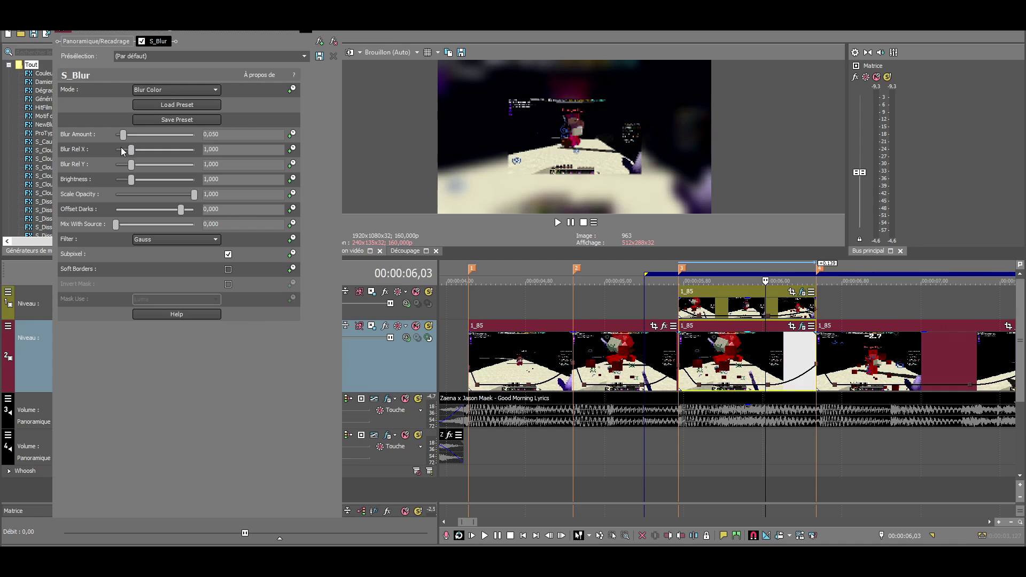
pyautogui.moveTo(124, 138); pyautogui.dragTo(117, 134)
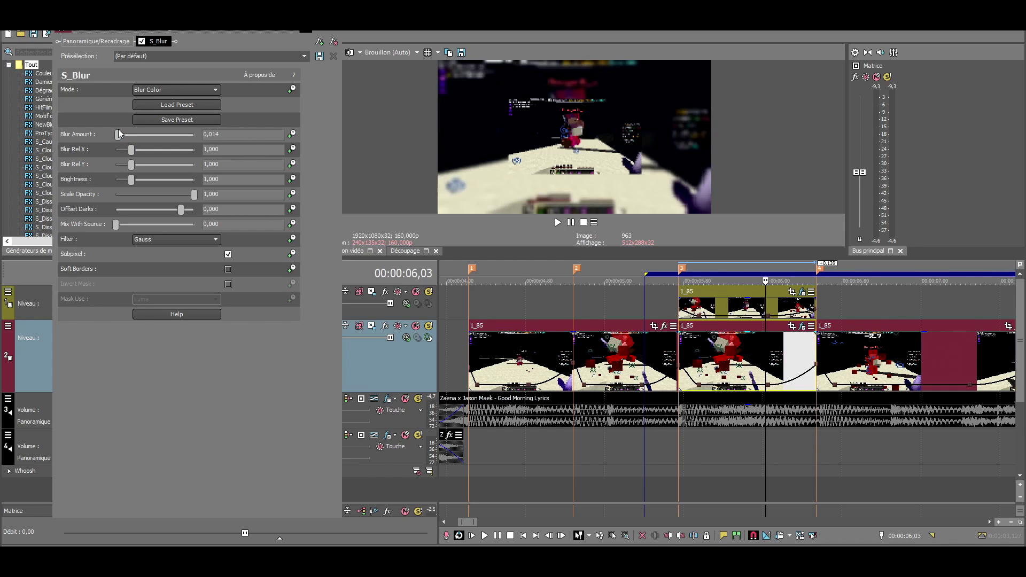
# - Add the S_DropShadow effect after S_BlurMoCurves on the upper-track clip
pyautogui.click(802, 292)
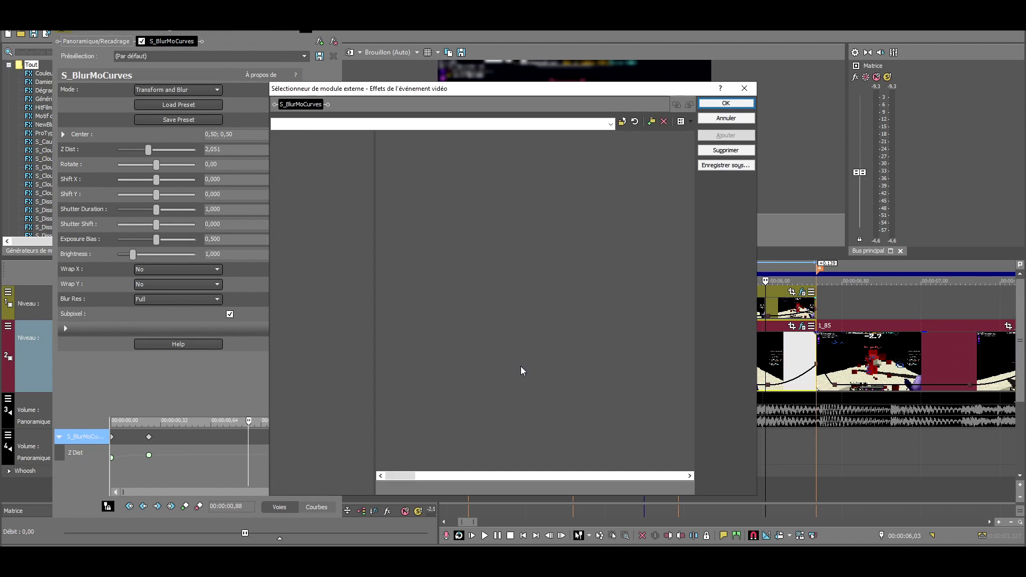
pyautogui.hscroll(5, 502, 354)
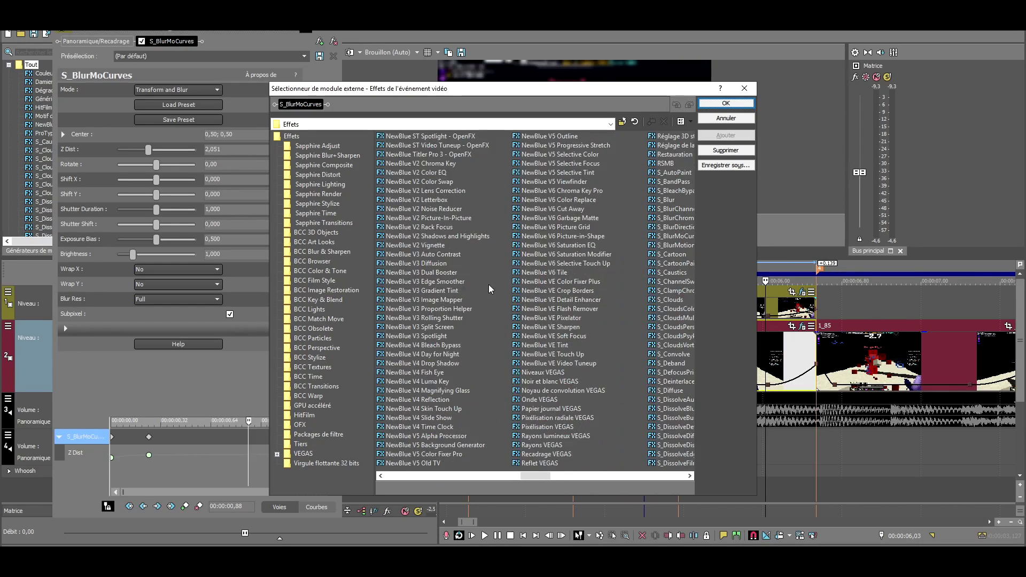
pyautogui.click(543, 326)
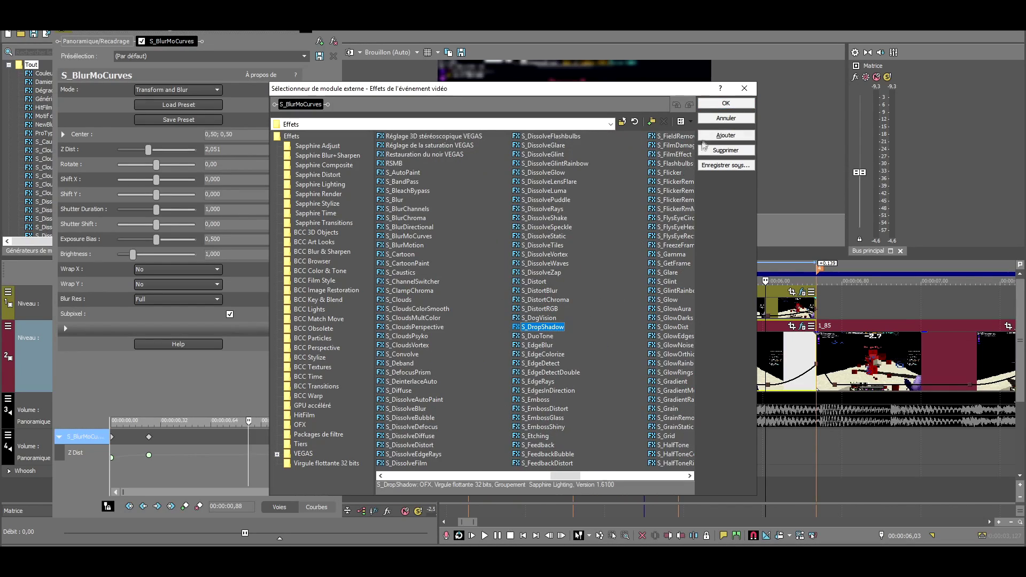
pyautogui.click(726, 135)
pyautogui.click(719, 104)
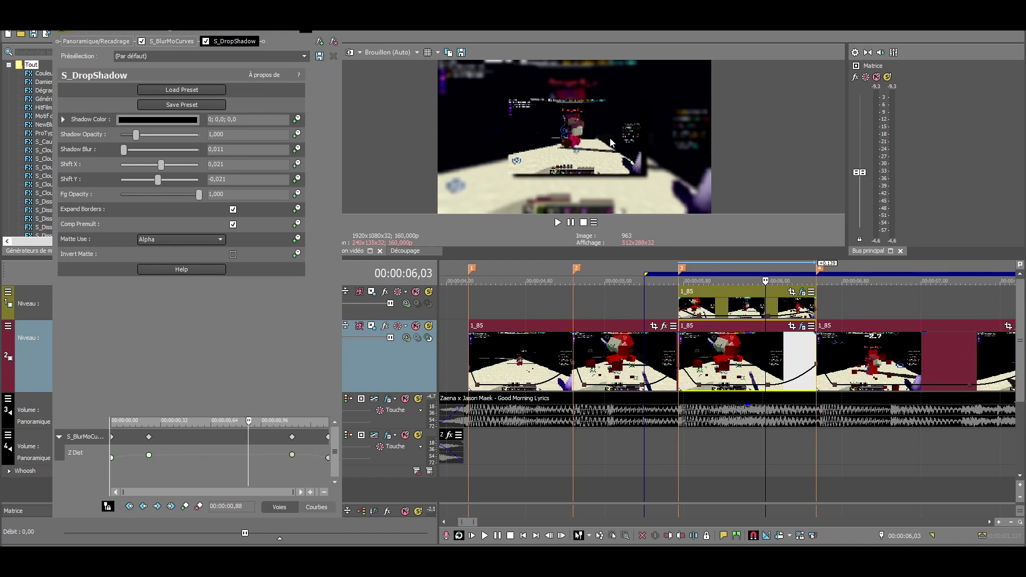
# - Set the drop shadow's Shift X and Shift Y to 0, Shadow Blur to 0,075 and Shadow Opacity to 1,599
pyautogui.moveTo(137, 140); pyautogui.dragTo(160, 166)
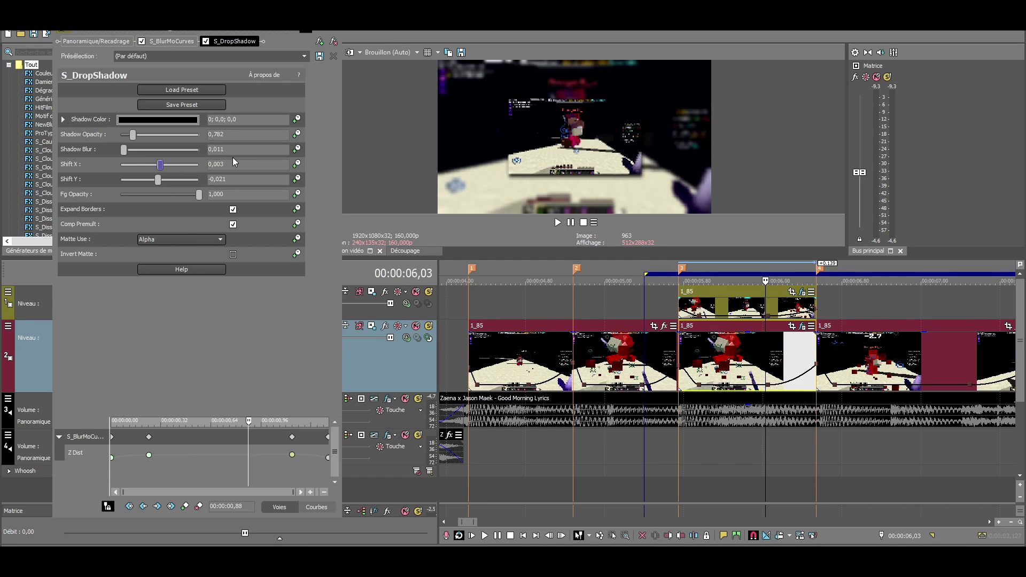
pyautogui.click(226, 151)
pyautogui.write('0')
pyautogui.press('Return')
pyautogui.press('Return')
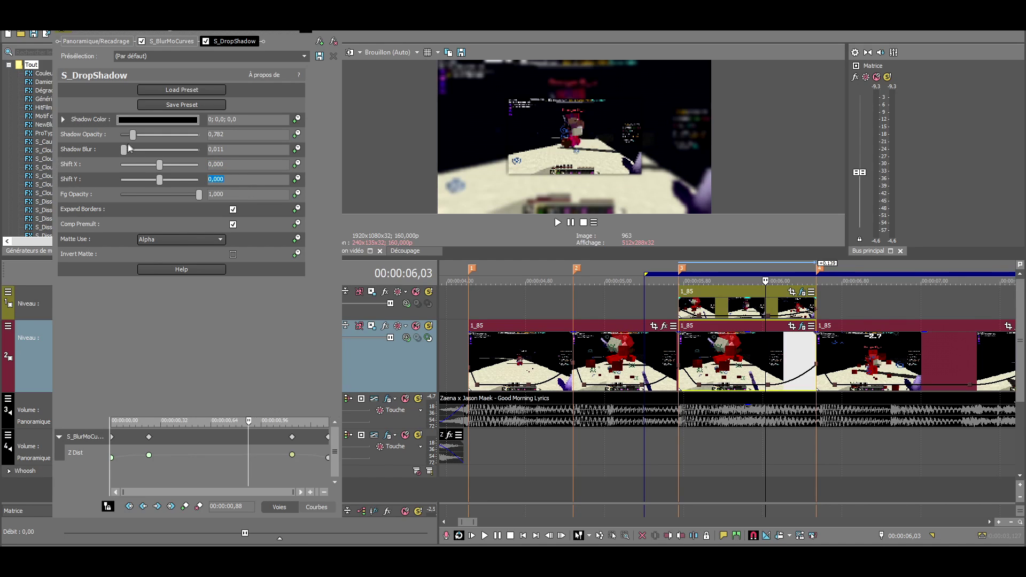
pyautogui.moveTo(124, 150); pyautogui.dragTo(150, 136)
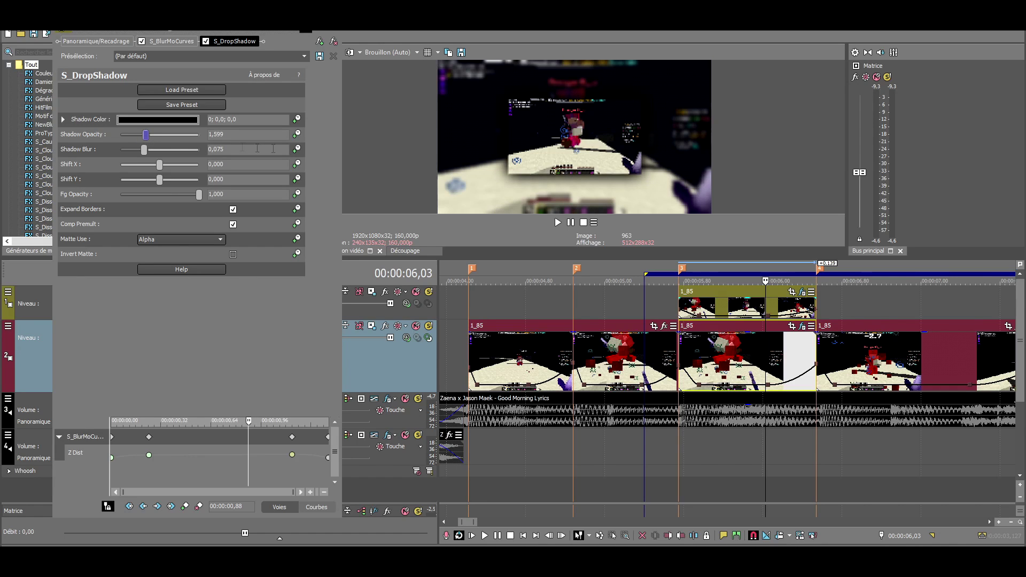
# - Play back the loop region to review the zoom with the blurred background and drop shadow
pyautogui.click(715, 306)
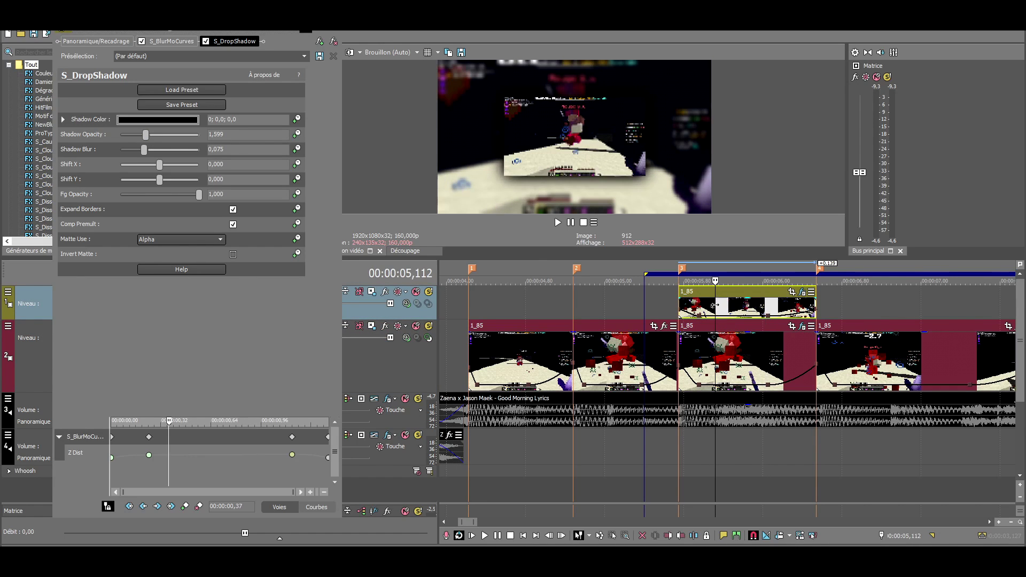
pyautogui.press('space')
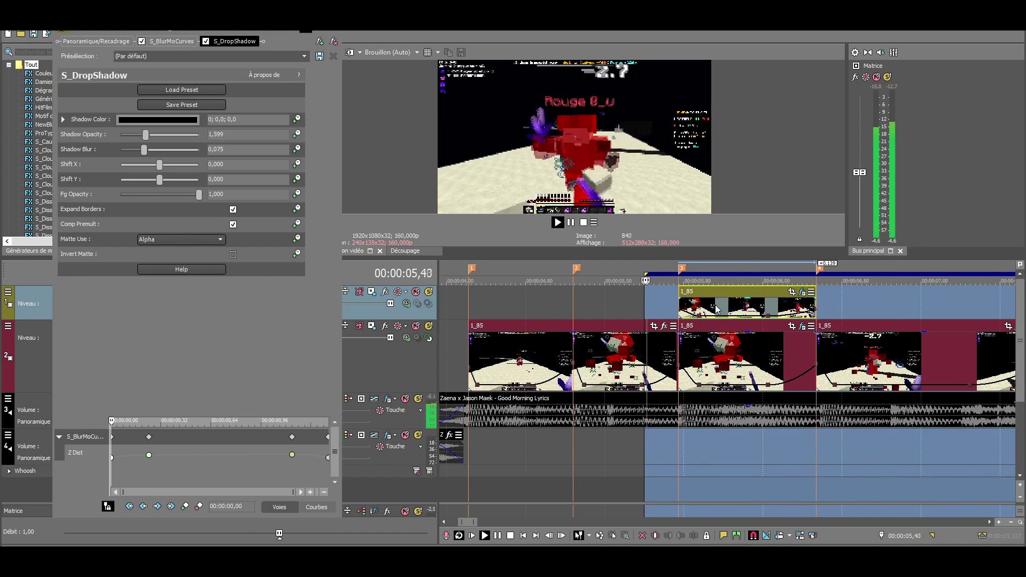
pyautogui.press('space')
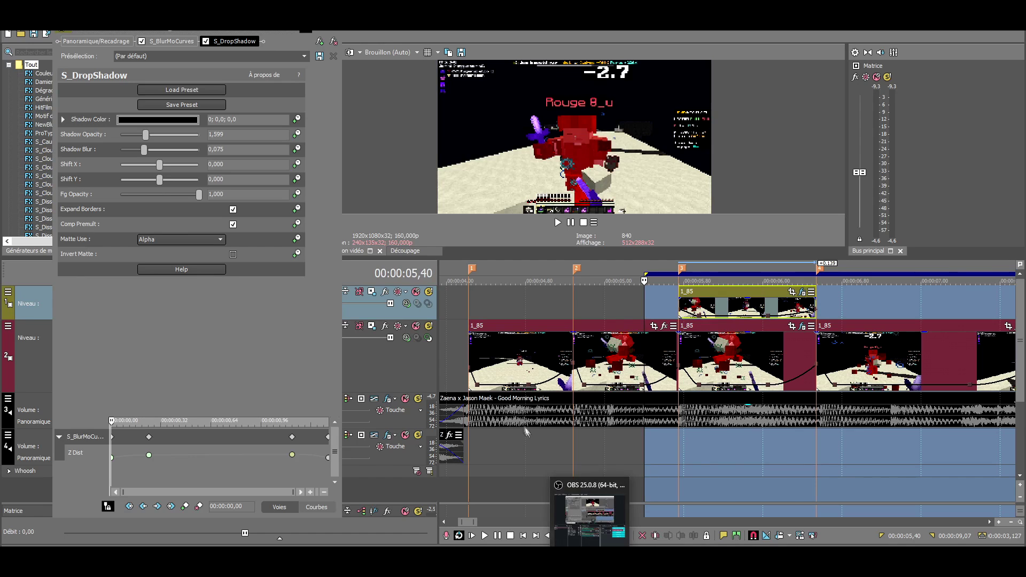
pyautogui.moveTo(590, 562)
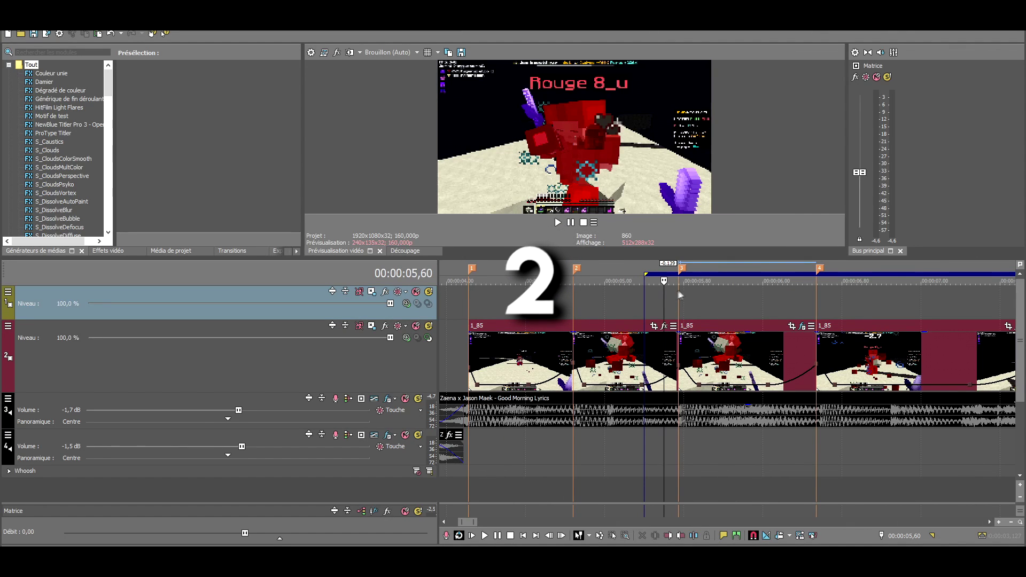
# - Duplicate the clip between markers 3 and 4 onto the upper track, aligned directly above the original
pyautogui.click(727, 356)
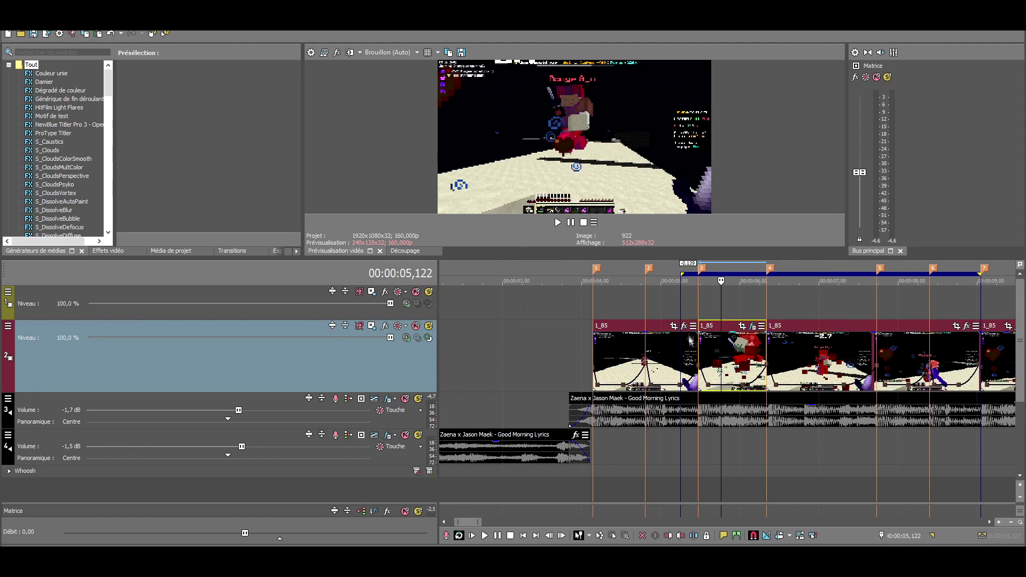
pyautogui.moveTo(756, 353); pyautogui.dragTo(749, 299)
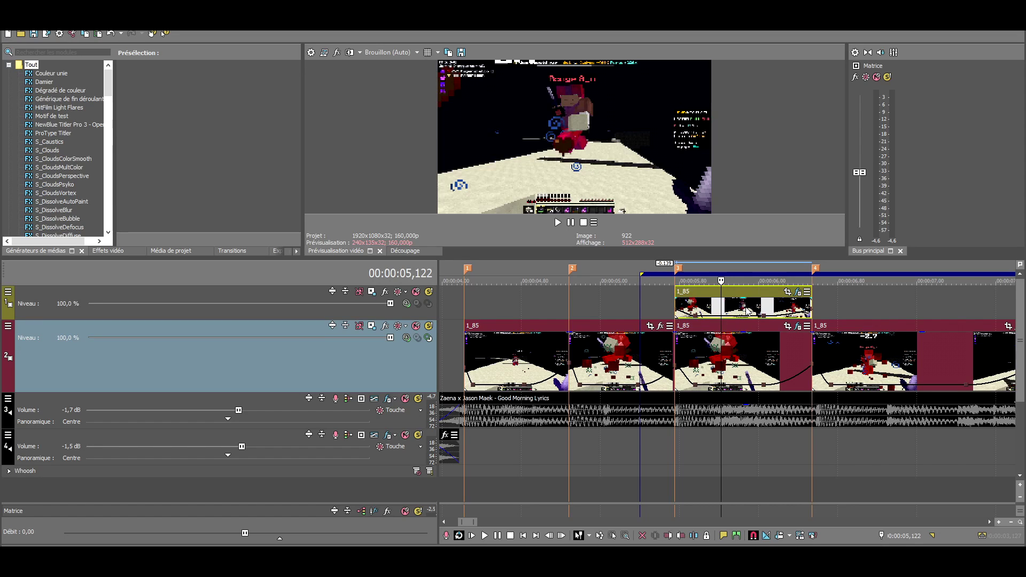
pyautogui.moveTo(733, 309); pyautogui.dragTo(889, 310)
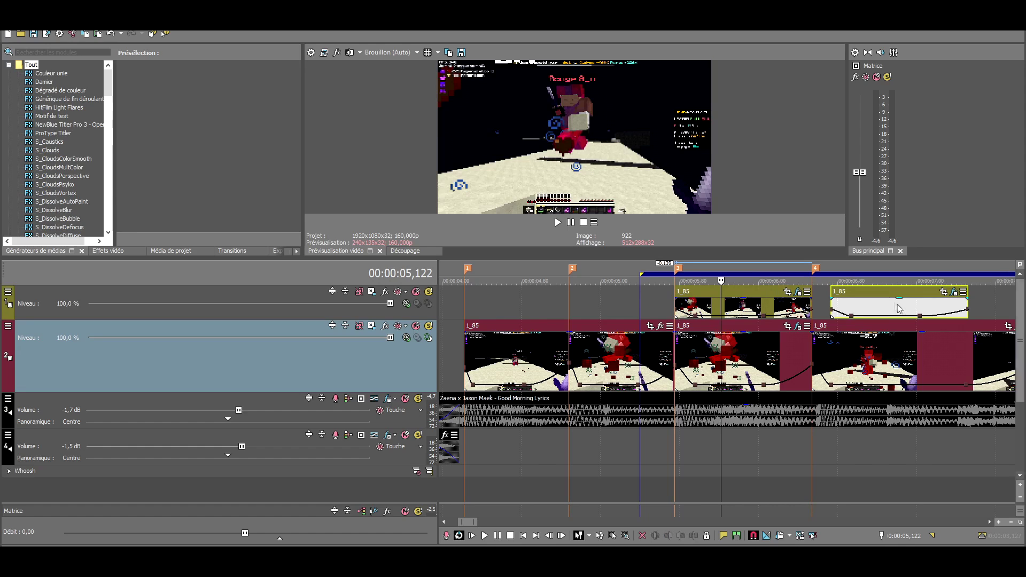
pyautogui.click(885, 307)
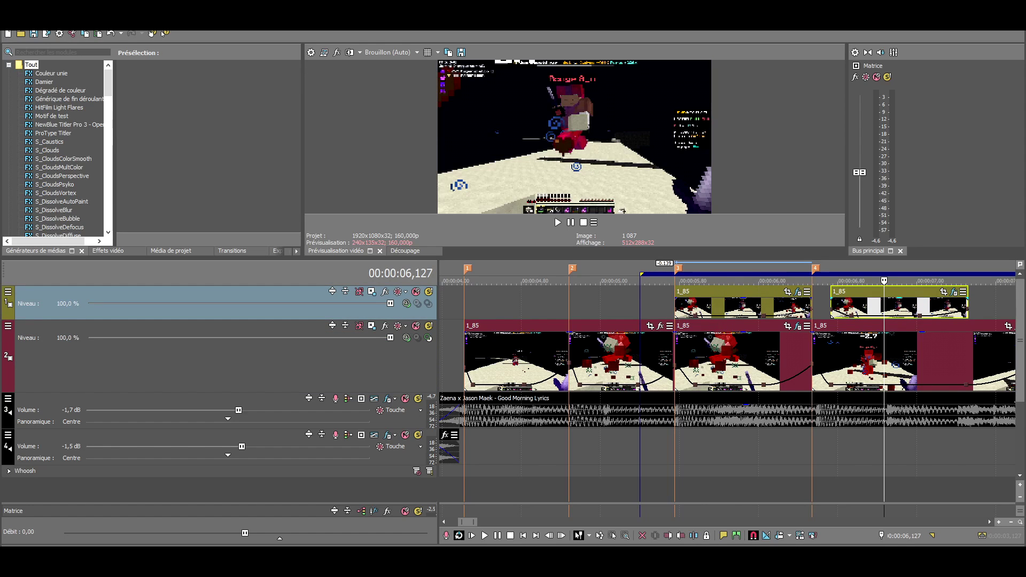
pyautogui.press('Delete')
# - Remove the existing effect from the upper-track duplicate between markers 3 and 4
pyautogui.click(727, 313)
pyautogui.scroll(2, 727, 313)
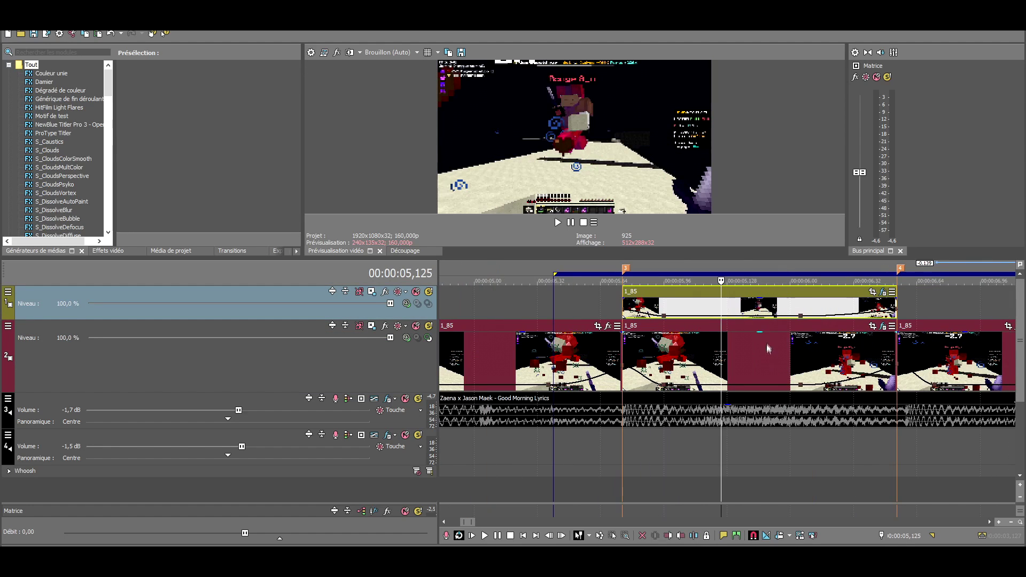
pyautogui.click(884, 293)
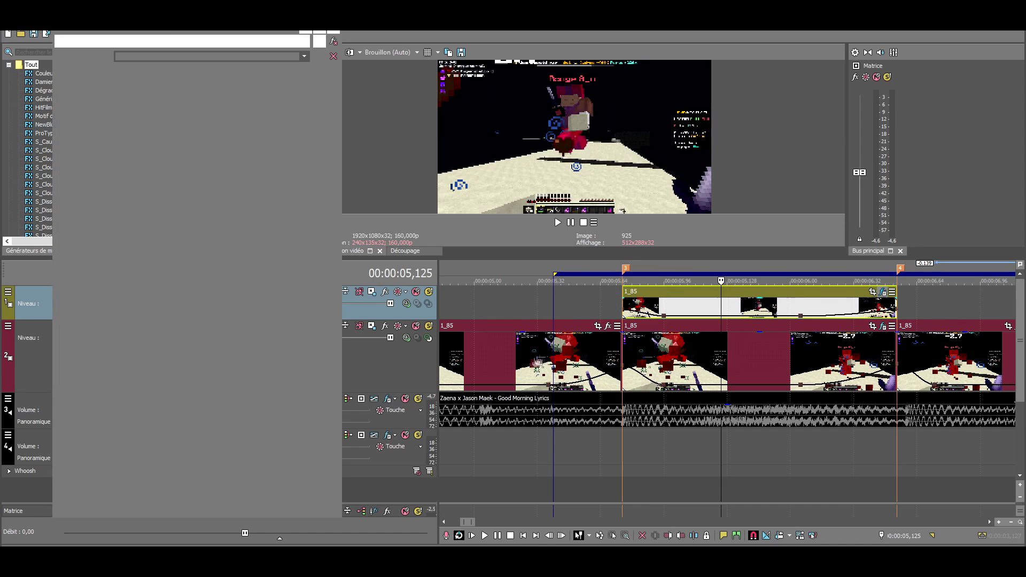
pyautogui.click(335, 42)
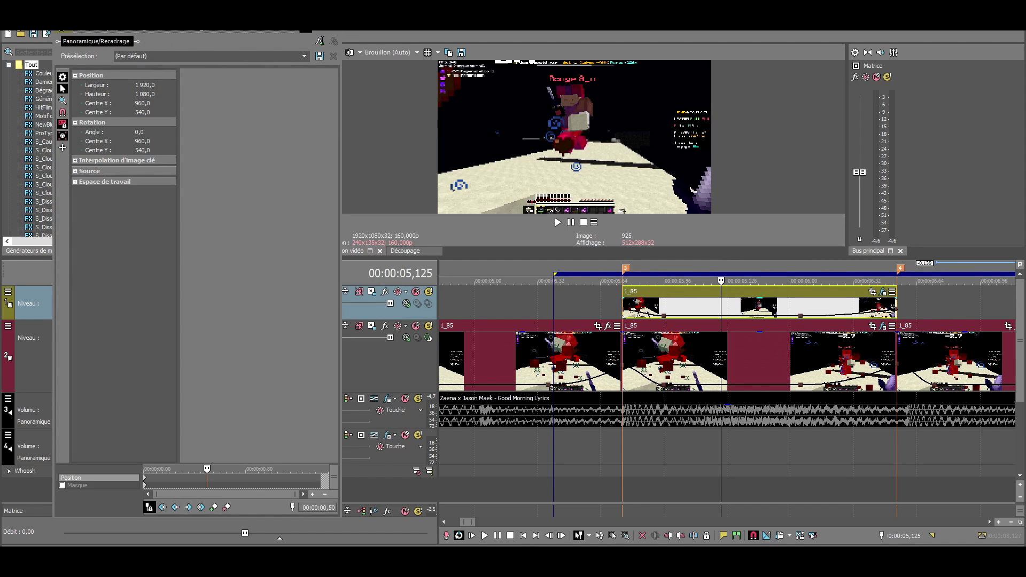
# - Add the S_BlurMoCurves effect to the upper-track duplicate clip
pyautogui.click(320, 41)
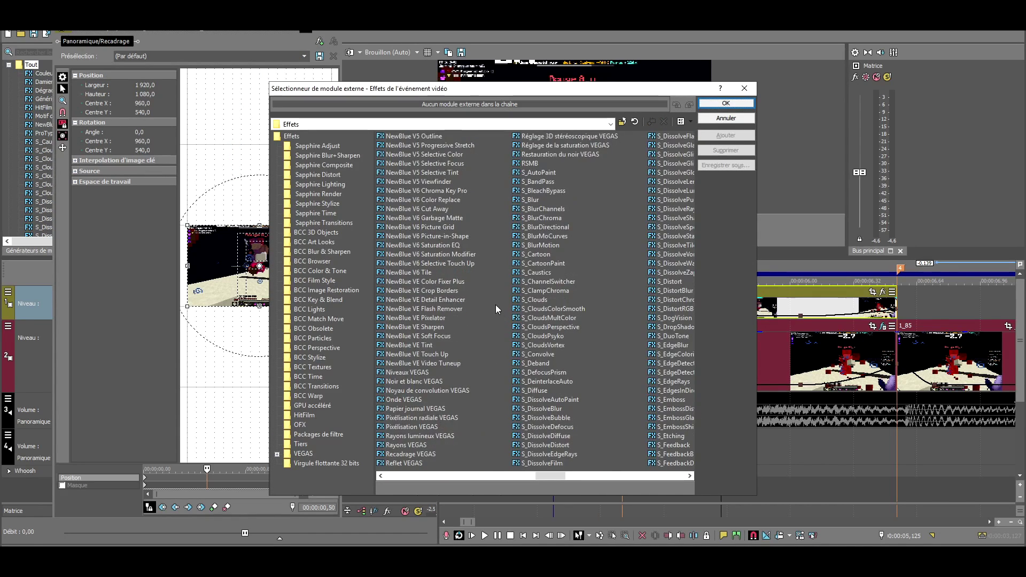
pyautogui.click(550, 236)
pyautogui.click(726, 136)
pyautogui.click(726, 103)
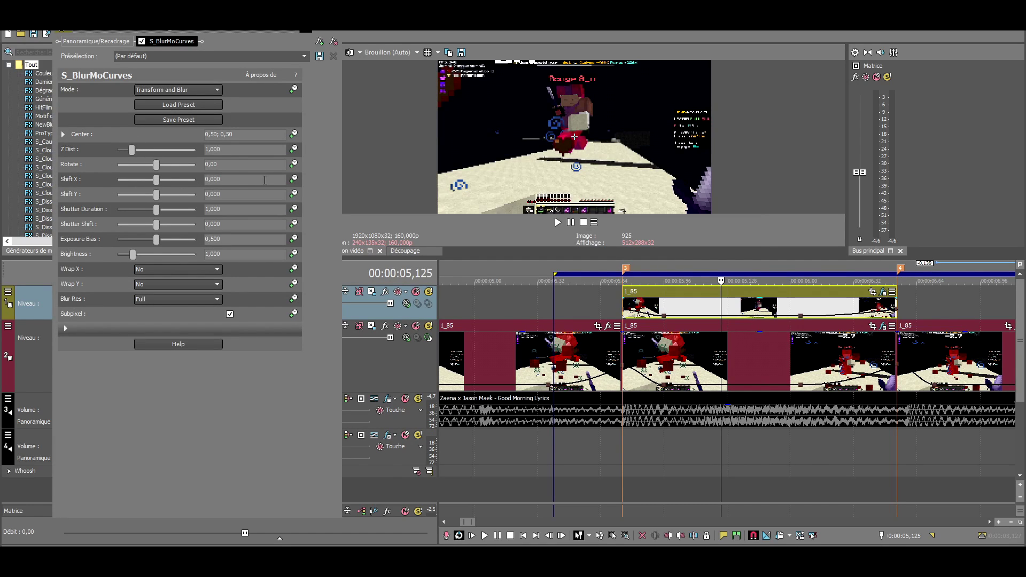
# - Enable Z Dist animation in S_BlurMoCurves and add a keyframe at 00:00:00,18 with the value 1,933
pyautogui.click(294, 149)
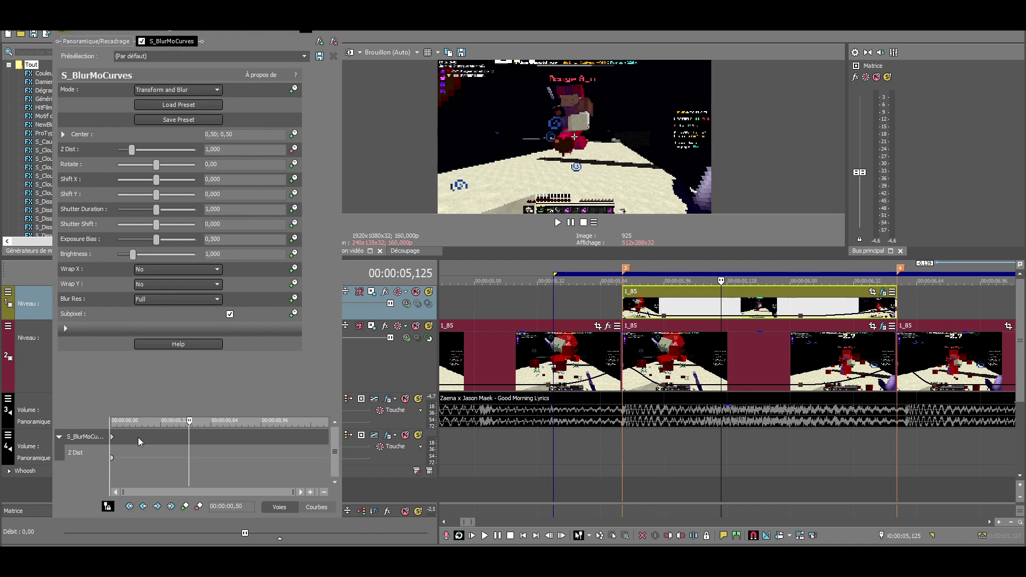
pyautogui.click(139, 441)
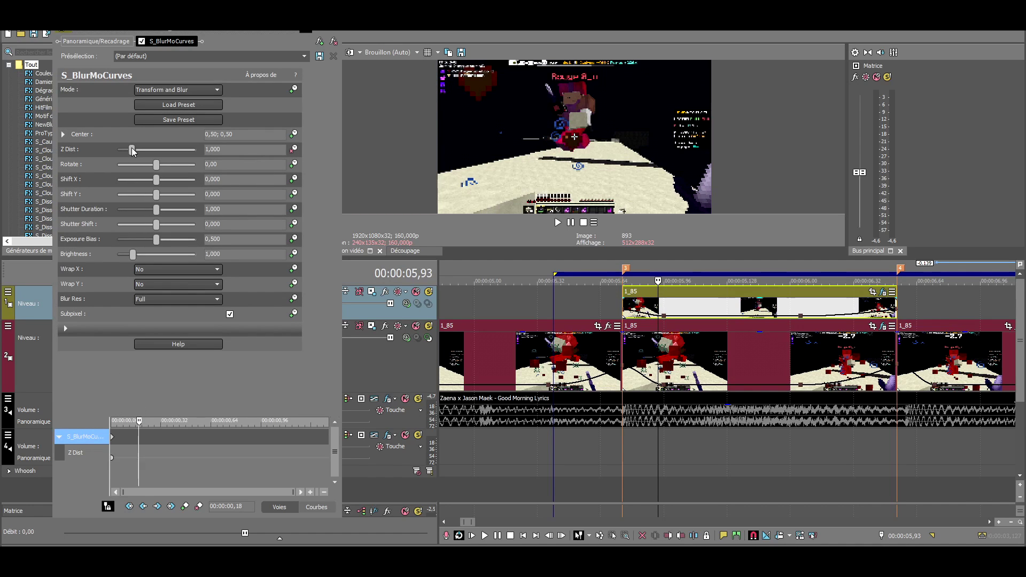
pyautogui.moveTo(133, 152); pyautogui.dragTo(149, 154)
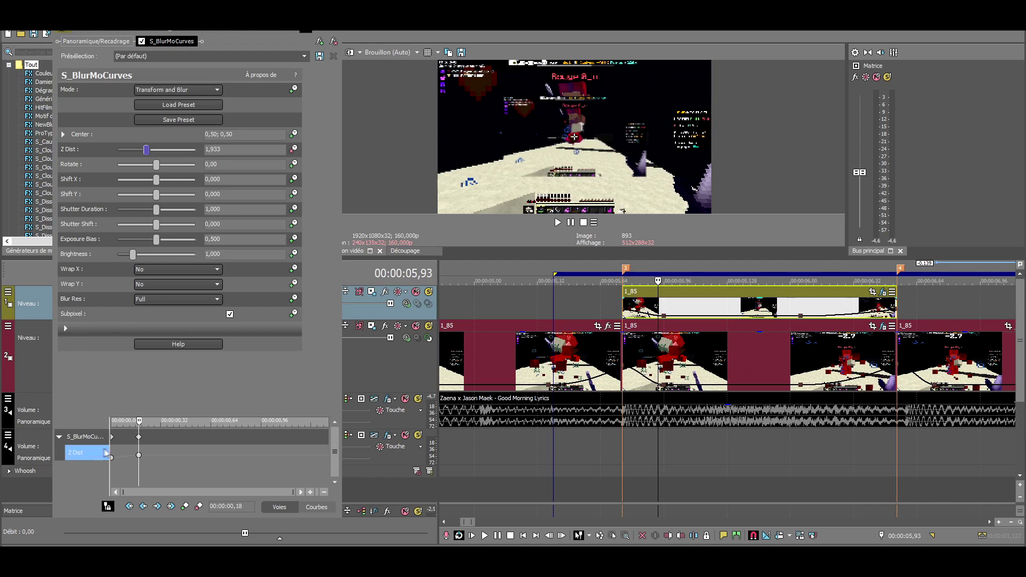
# - Add a Z Dist keyframe at 00:00:00,122 with the value 2,467
pyautogui.click(274, 454)
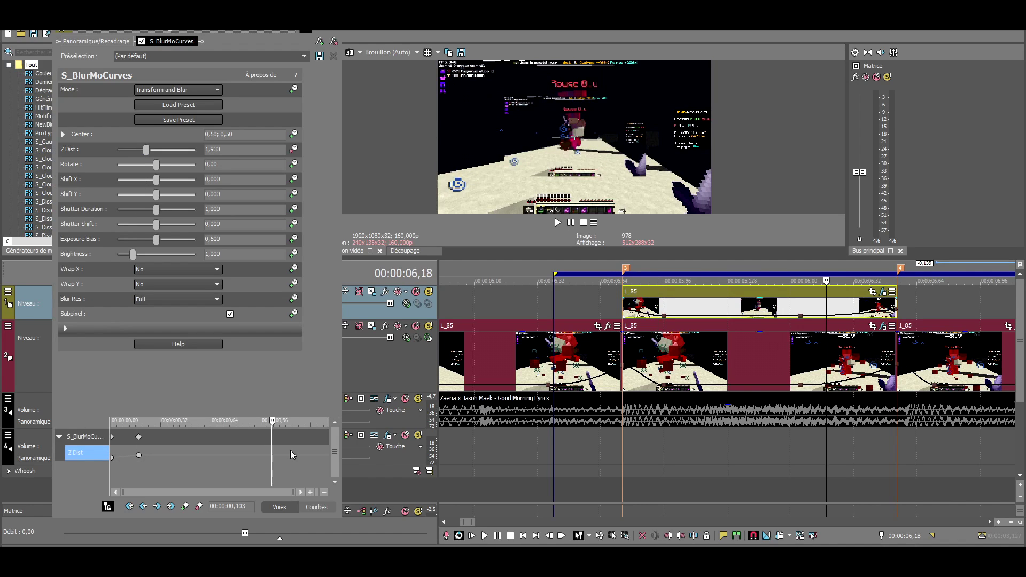
pyautogui.click(302, 437)
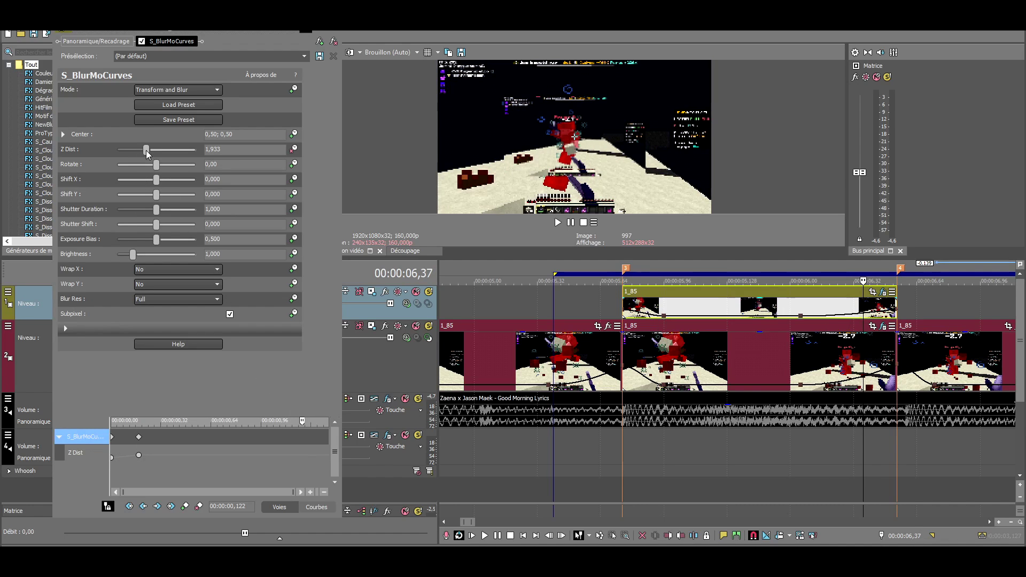
pyautogui.moveTo(148, 151); pyautogui.dragTo(156, 152)
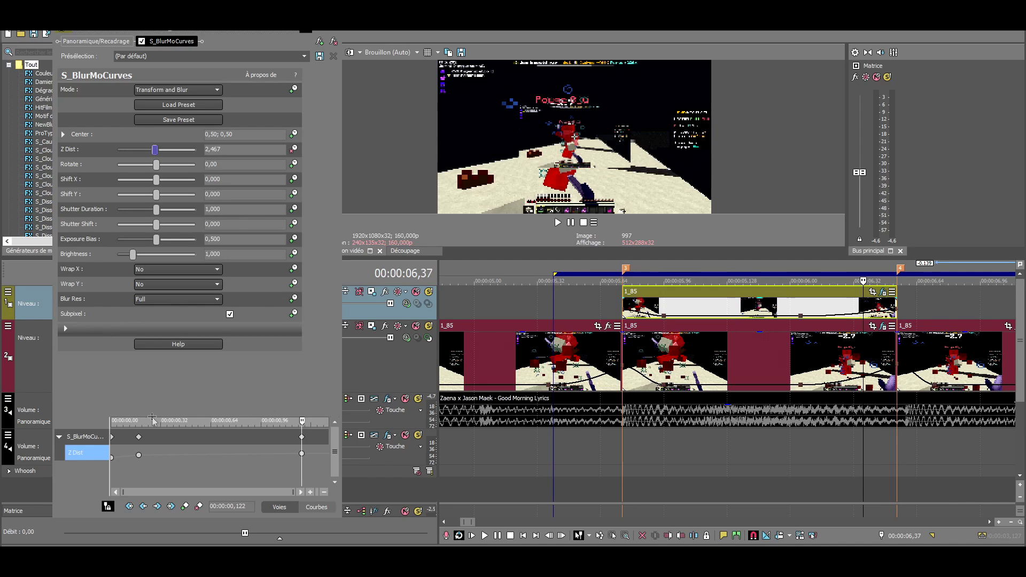
# - Set the first two Z Dist keyframes to Fondu rapide and the one at 00:00:00,122 to Fondu lent
pyautogui.click(112, 457)
pyautogui.rightClick(111, 457)
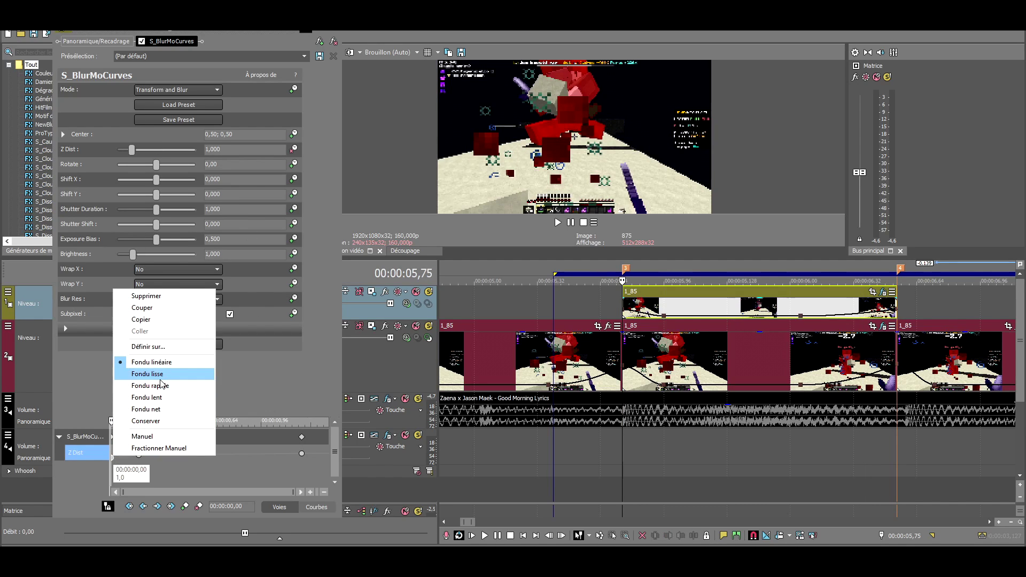
pyautogui.click(161, 378)
pyautogui.rightClick(112, 460)
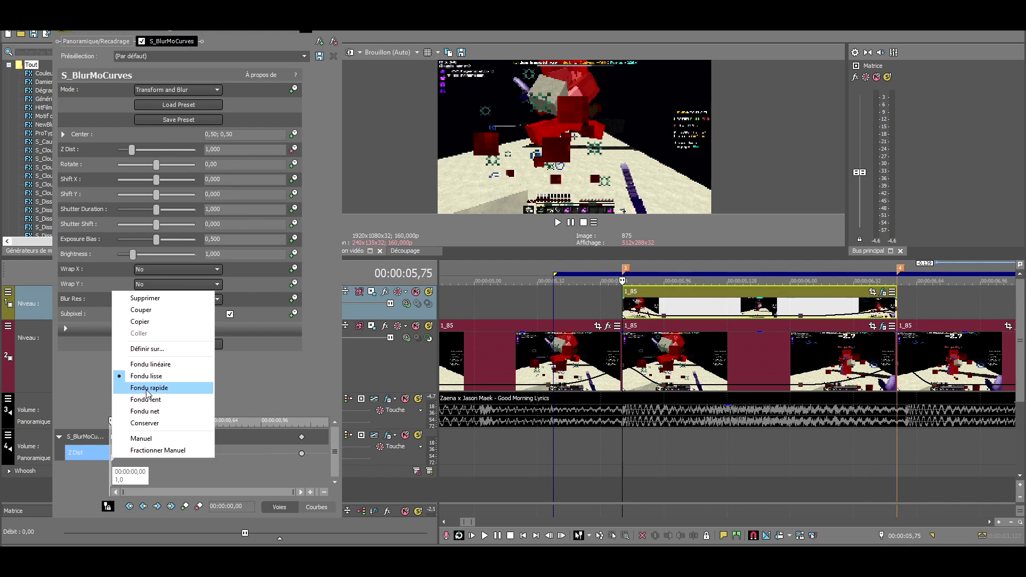
pyautogui.click(160, 391)
pyautogui.rightClick(138, 455)
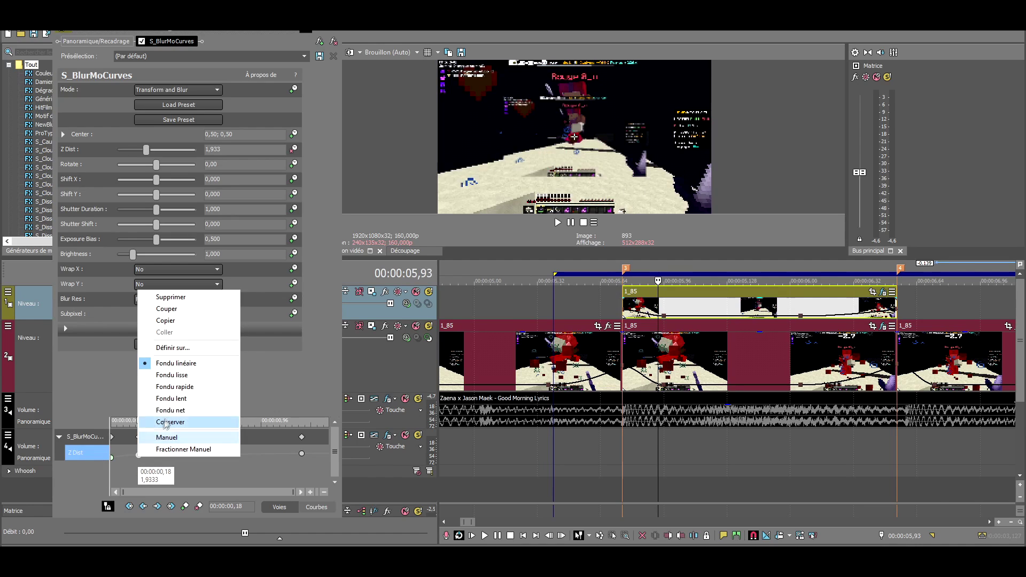
pyautogui.click(173, 389)
pyautogui.rightClick(302, 453)
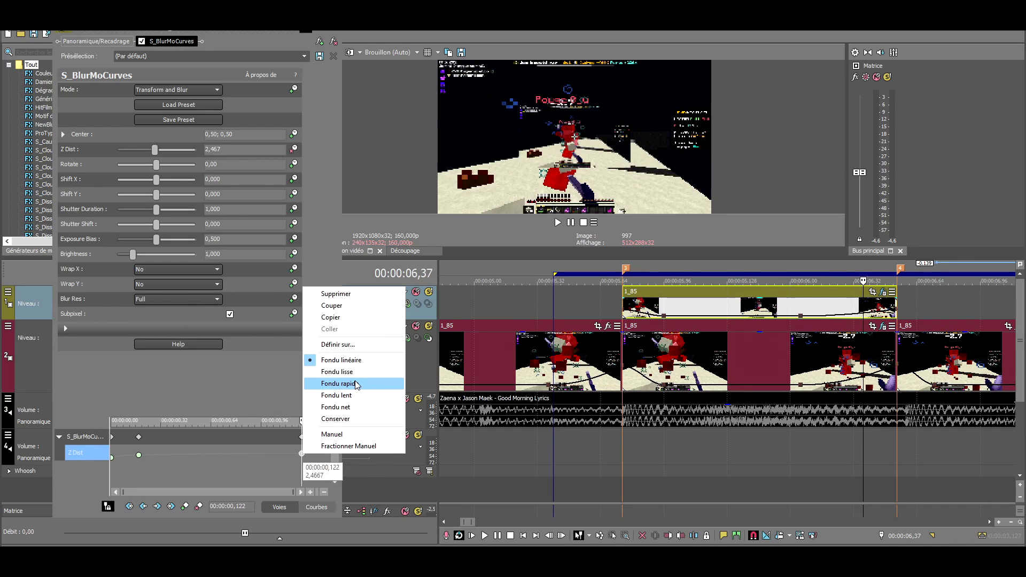
pyautogui.click(359, 394)
# - Add a Z Dist keyframe with the value 1,000 near the clip's end and place it at 00:00:00,139
pyautogui.click(325, 455)
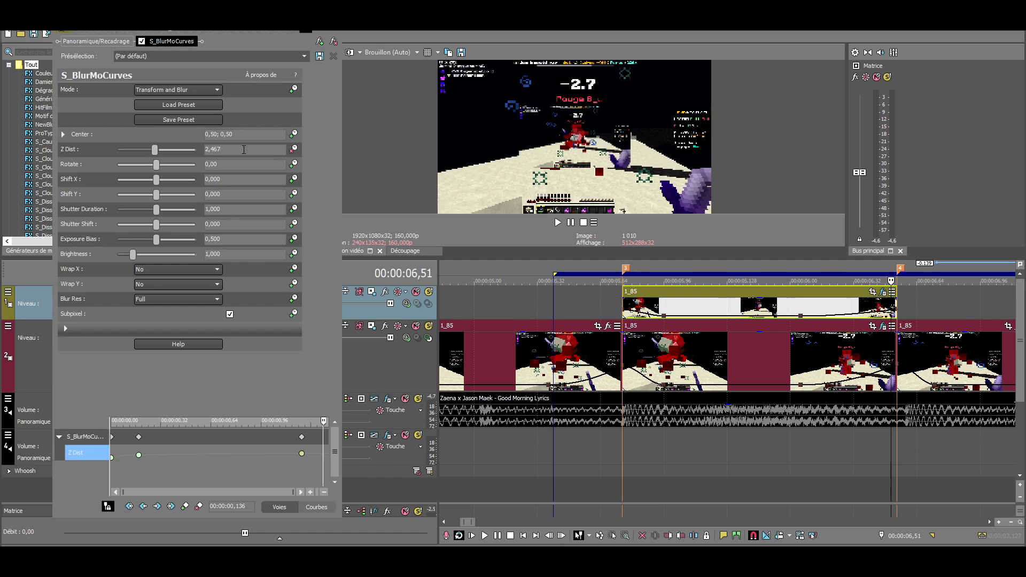
pyautogui.moveTo(160, 147); pyautogui.dragTo(137, 149)
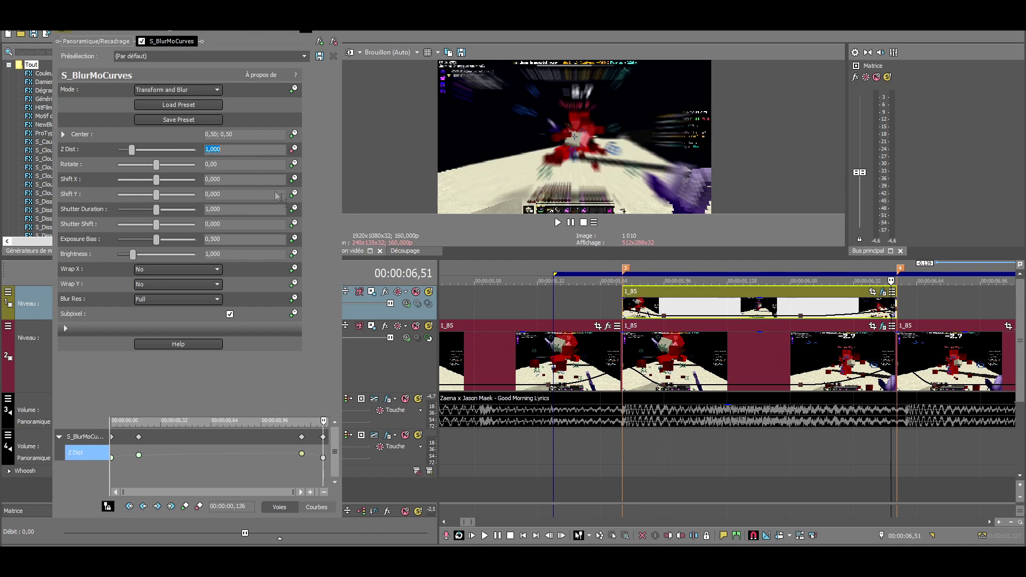
pyautogui.moveTo(323, 420)
pyautogui.mouseDown()
pyautogui.moveTo(130, 424)
pyautogui.moveTo(328, 422)
pyautogui.mouseUp()
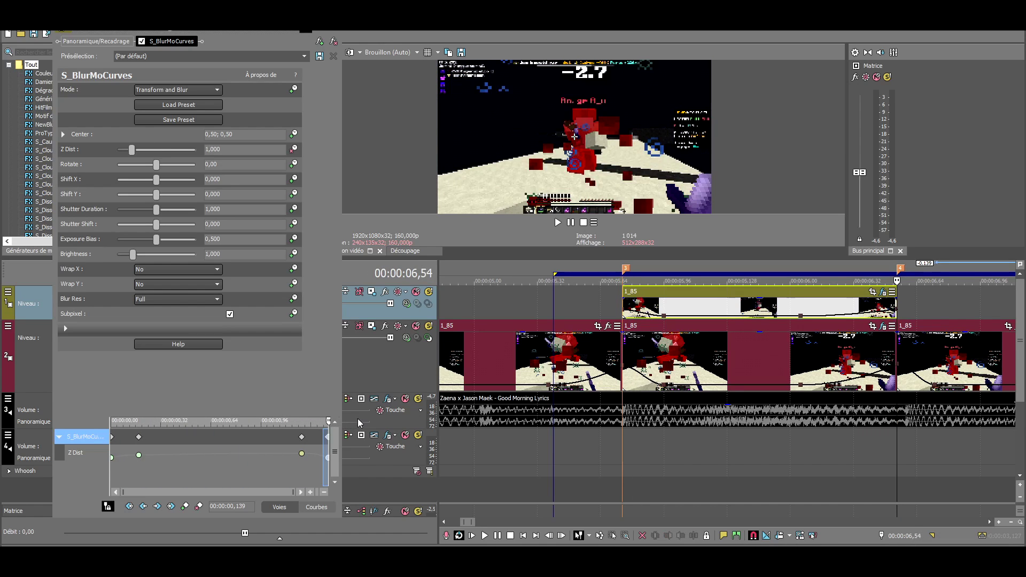
# - Enable Rotate animation in S_BlurMoCurves and enlarge the keyframe area to show its lane
pyautogui.click(293, 164)
pyautogui.moveTo(205, 414); pyautogui.dragTo(210, 226)
pyautogui.click(137, 372)
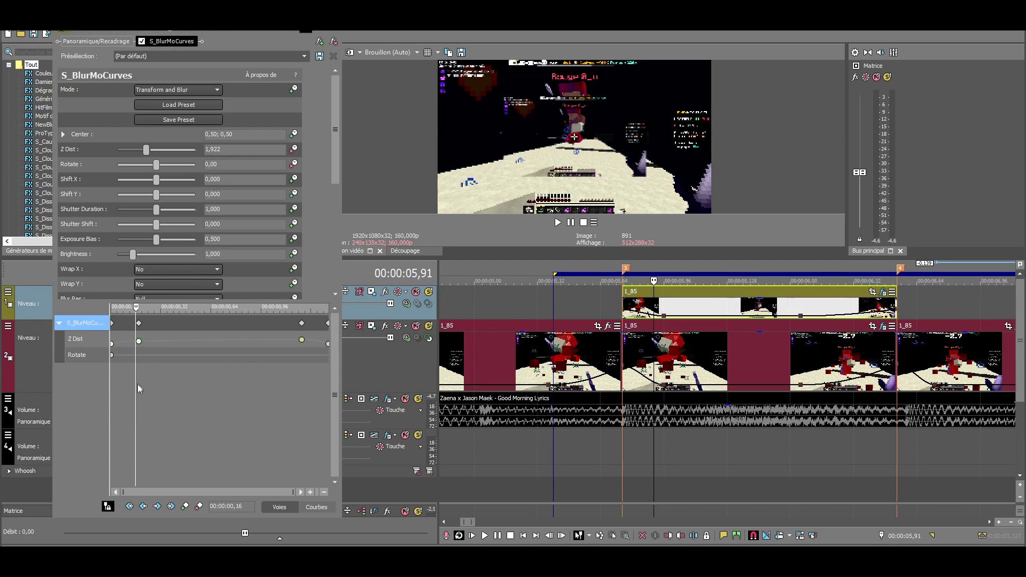
# - Add another S_BlurMoCurves effect to the upper-track clip's effect chain
pyautogui.click(320, 41)
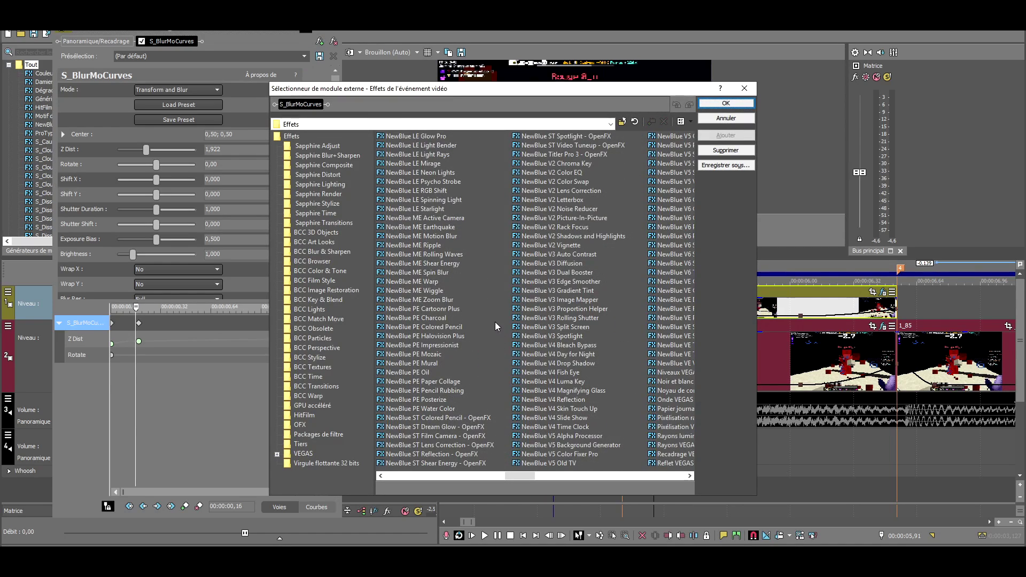
pyautogui.scroll(-3, 495, 326)
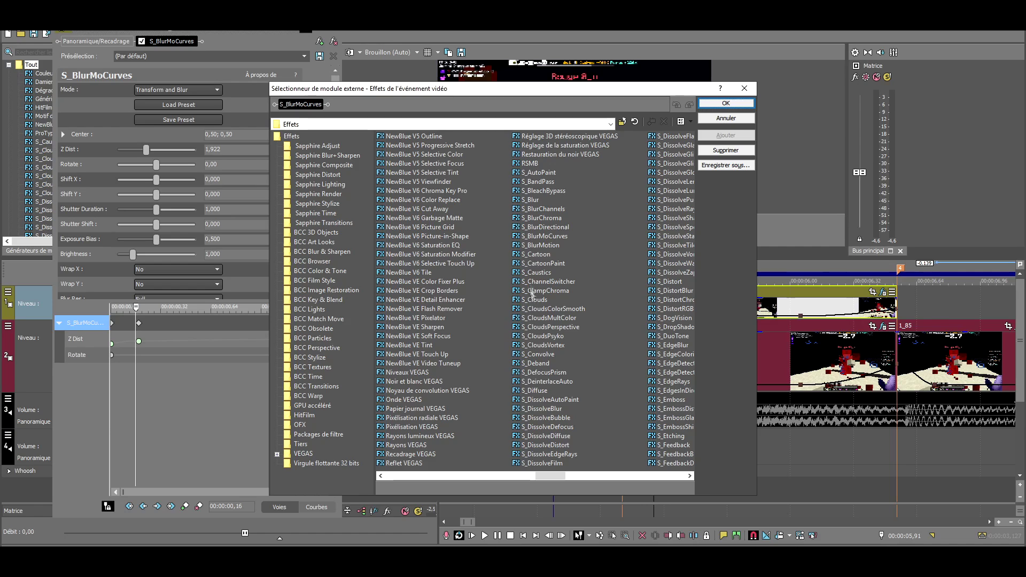
pyautogui.click(548, 236)
pyautogui.click(726, 135)
pyautogui.click(726, 103)
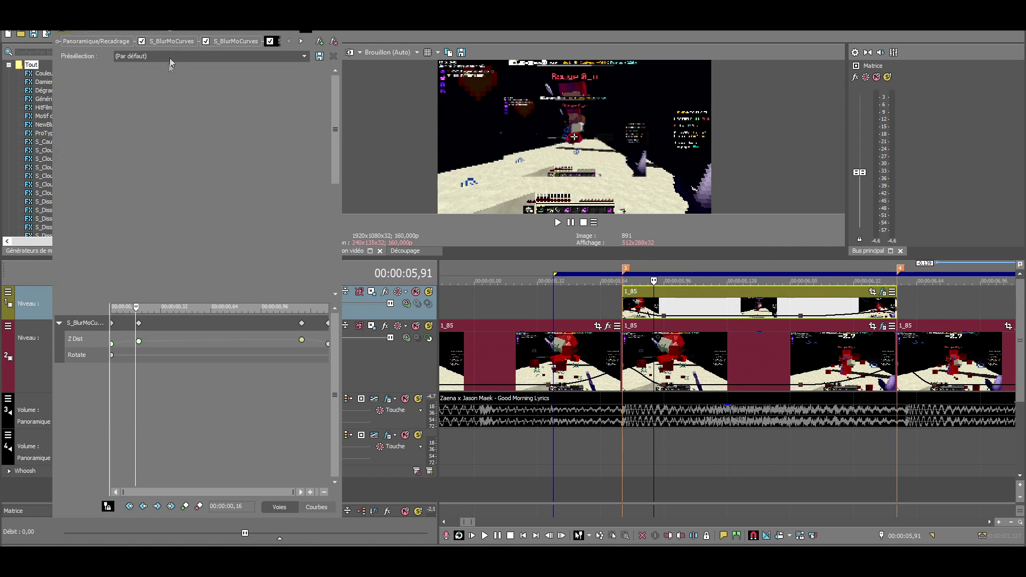
# - Disable and re-enable the Rotate animation of the first S_BlurMoCurves
pyautogui.click(138, 363)
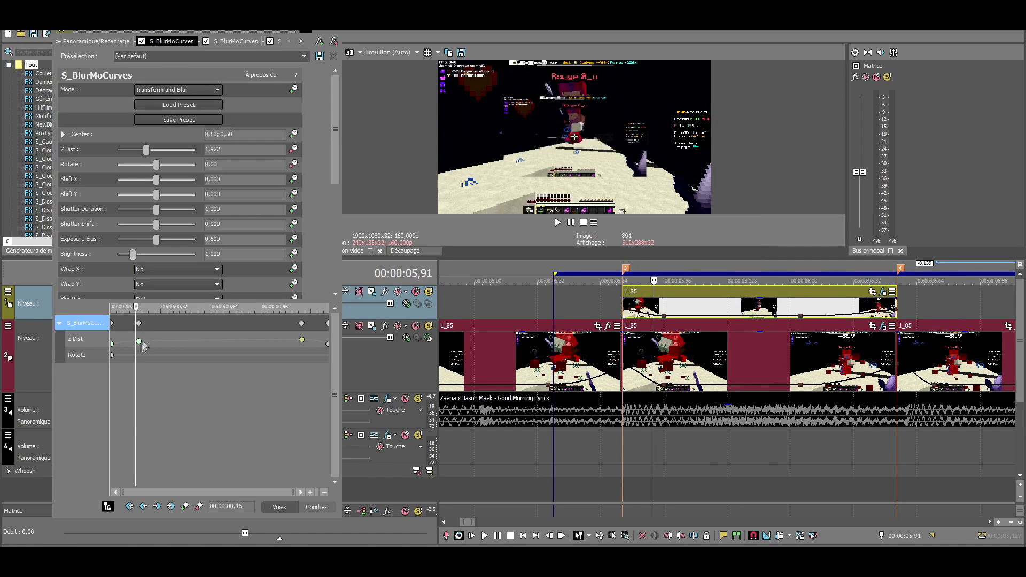
pyautogui.click(132, 358)
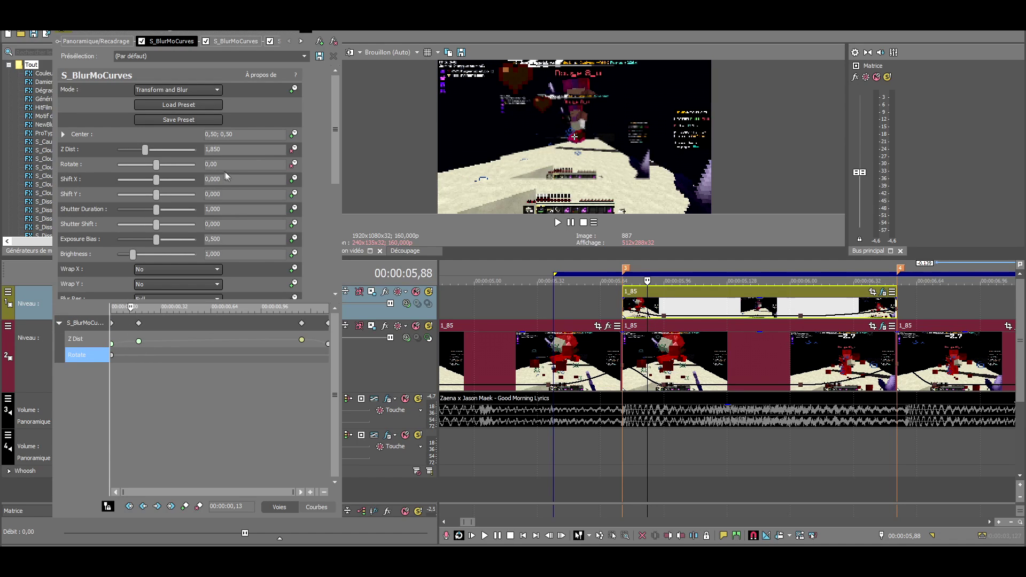
pyautogui.click(293, 164)
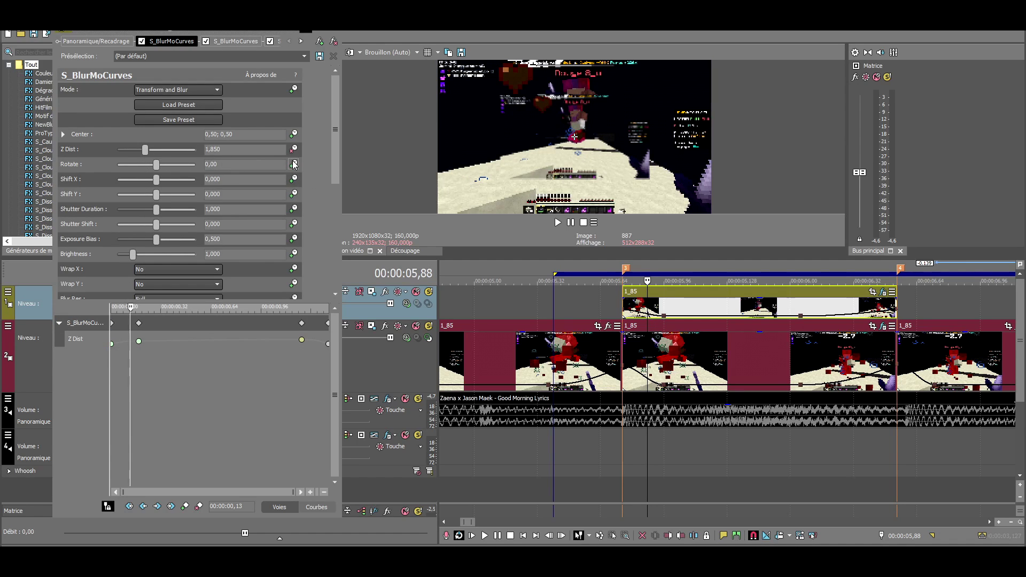
pyautogui.click(293, 165)
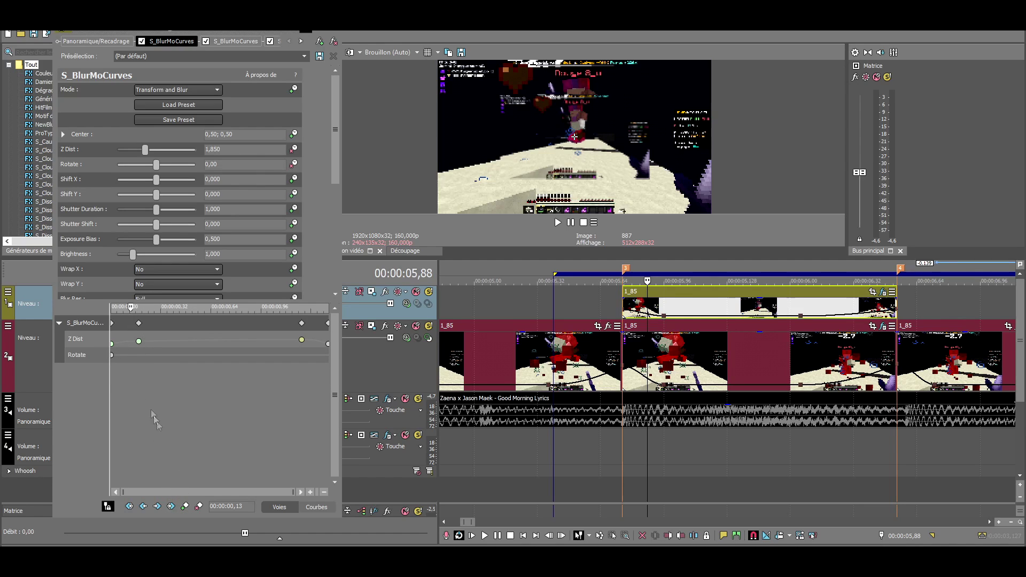
# - Place a Rotate keyframe at 00:00:00,23 in the first S_BlurMoCurves and delete the extra keyframe at 00:00:00,13
pyautogui.click(185, 506)
pyautogui.moveTo(132, 357); pyautogui.dragTo(147, 356)
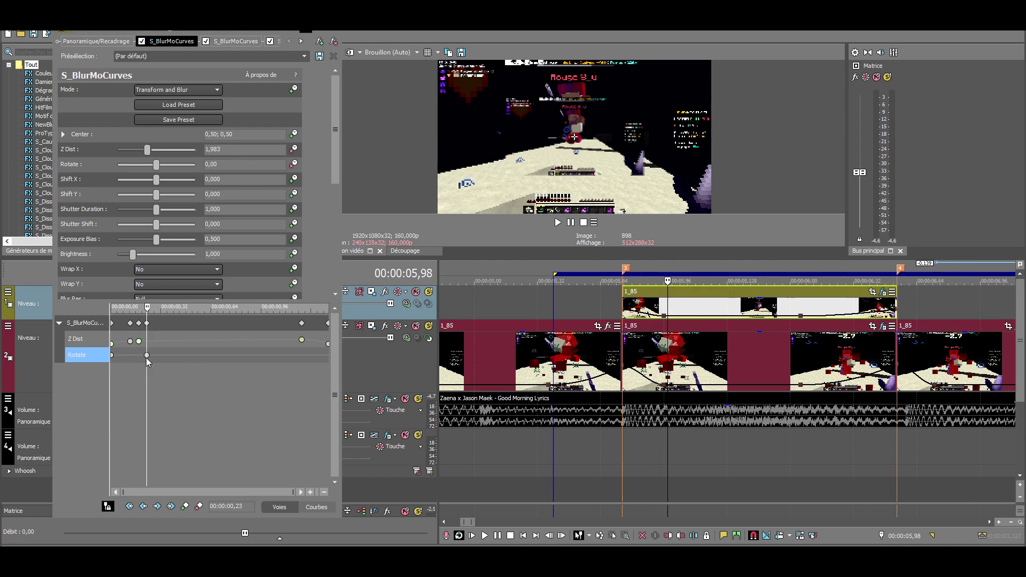
pyautogui.rightClick(130, 327)
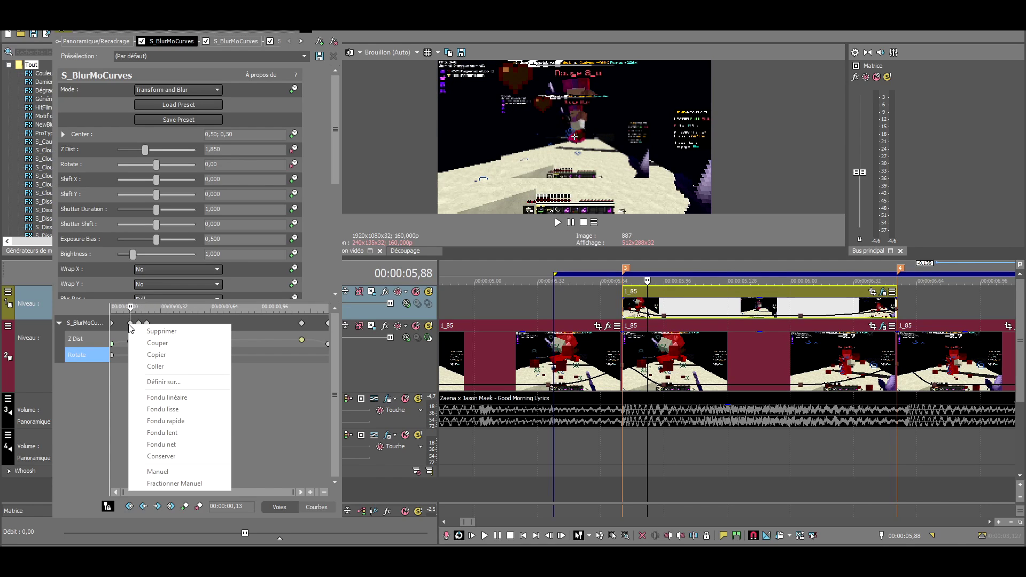
pyautogui.click(130, 324)
pyautogui.rightClick(130, 323)
pyautogui.click(144, 331)
# - Set the Rotate keyframe at 00:00:00,23 to 31,84 and the first Rotate keyframe's interpolation to Fondu rapide
pyautogui.click(147, 355)
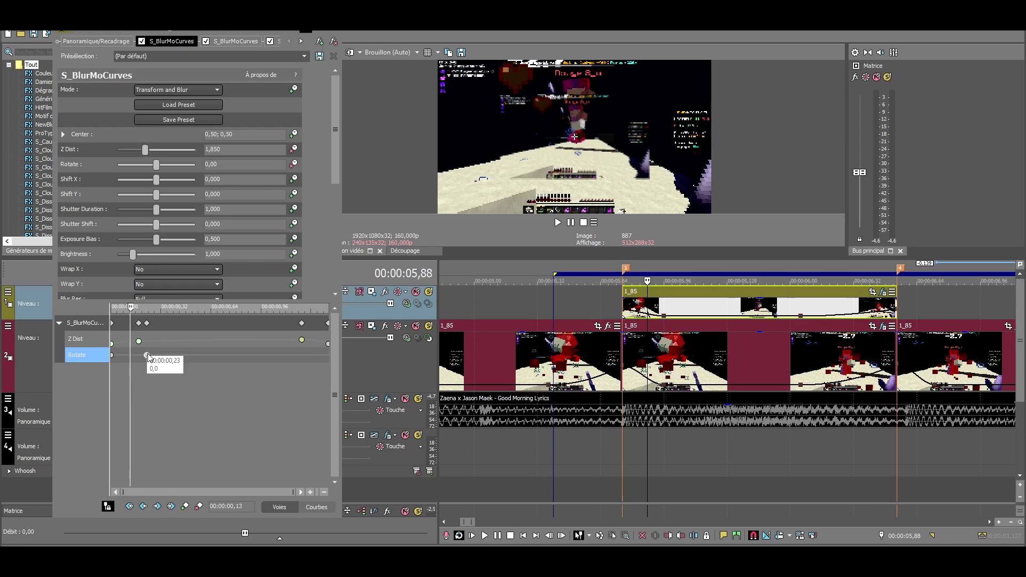
pyautogui.moveTo(154, 167); pyautogui.dragTo(162, 169)
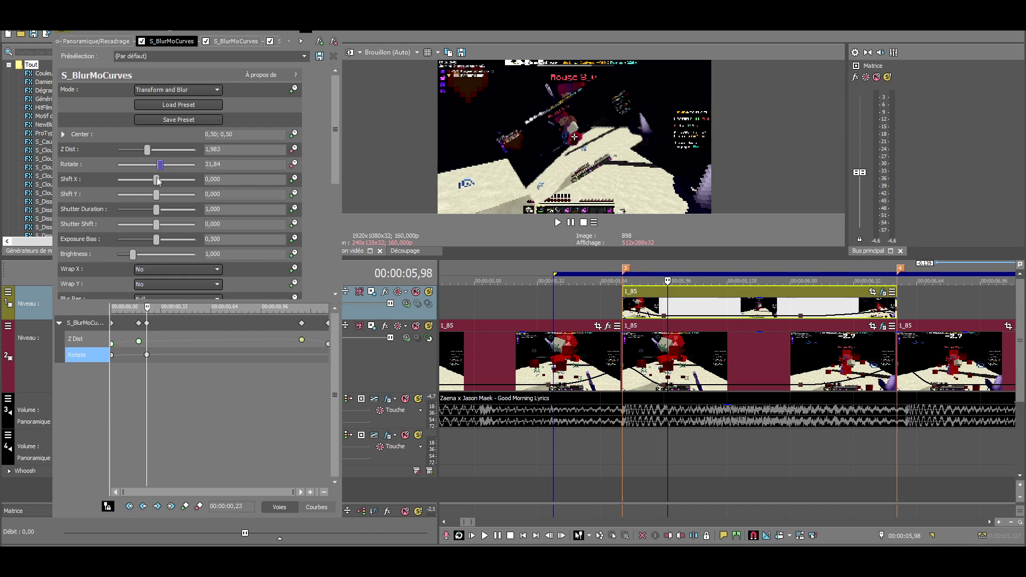
pyautogui.rightClick(112, 354)
pyautogui.click(155, 452)
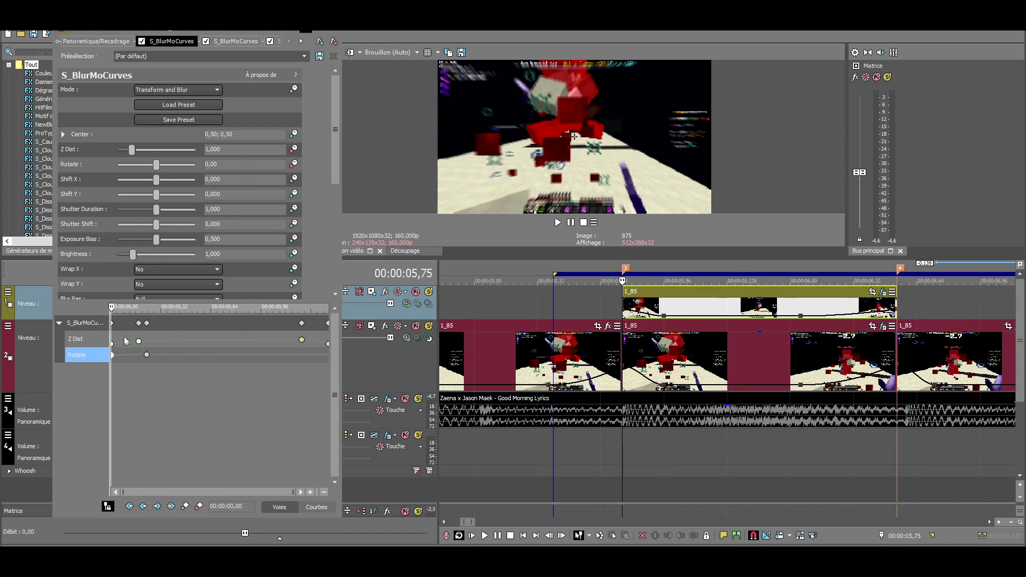
# - Add a Rotate keyframe at 00:00:00,108 with the value 164,08 in the first S_BlurMoCurves
pyautogui.moveTo(117, 312); pyautogui.dragTo(270, 337)
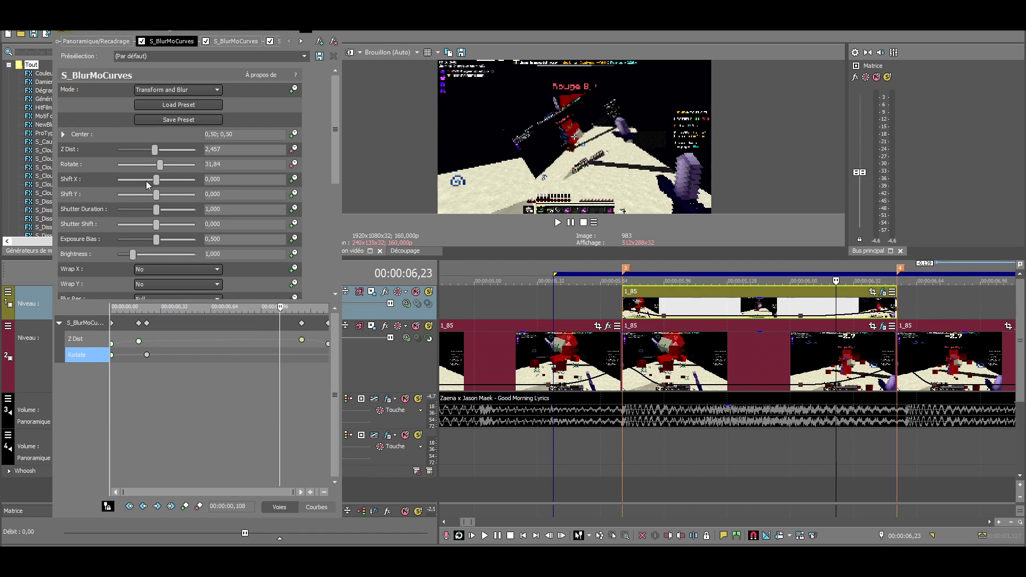
pyautogui.moveTo(164, 168); pyautogui.dragTo(178, 171)
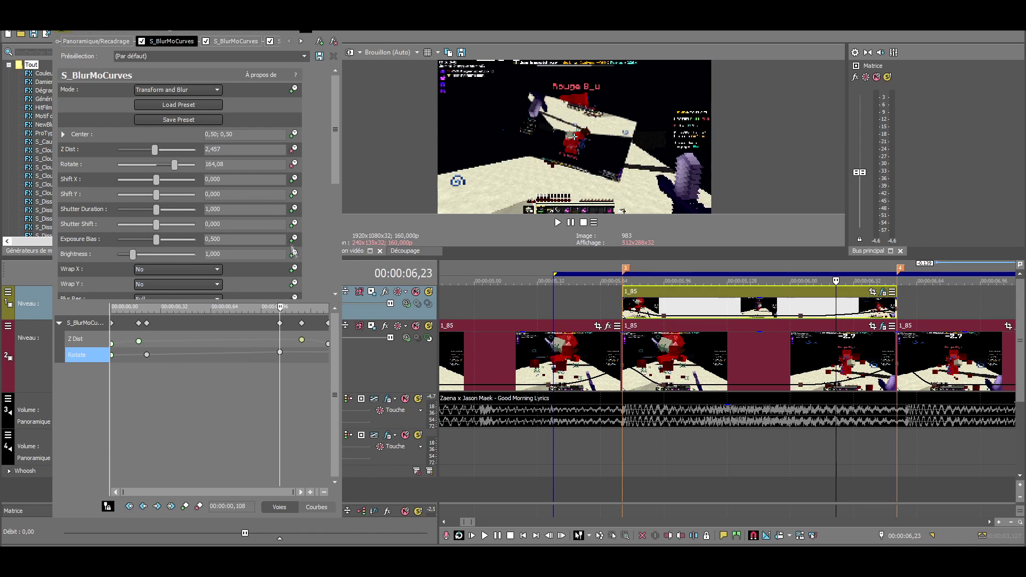
pyautogui.moveTo(284, 309)
pyautogui.mouseDown()
pyautogui.moveTo(142, 315)
pyautogui.moveTo(287, 320)
pyautogui.mouseUp()
# - Set the interpolation of the Rotate keyframes at 00:00:00,108 and 00:00:00,23 to Fondu rapide
pyautogui.click(280, 353)
pyautogui.rightClick(280, 353)
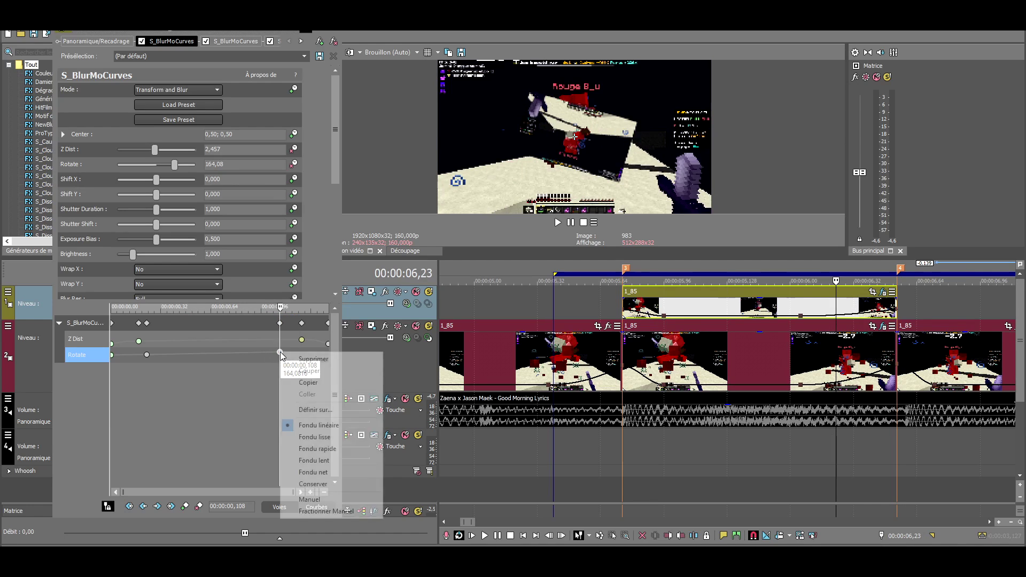
pyautogui.click(316, 449)
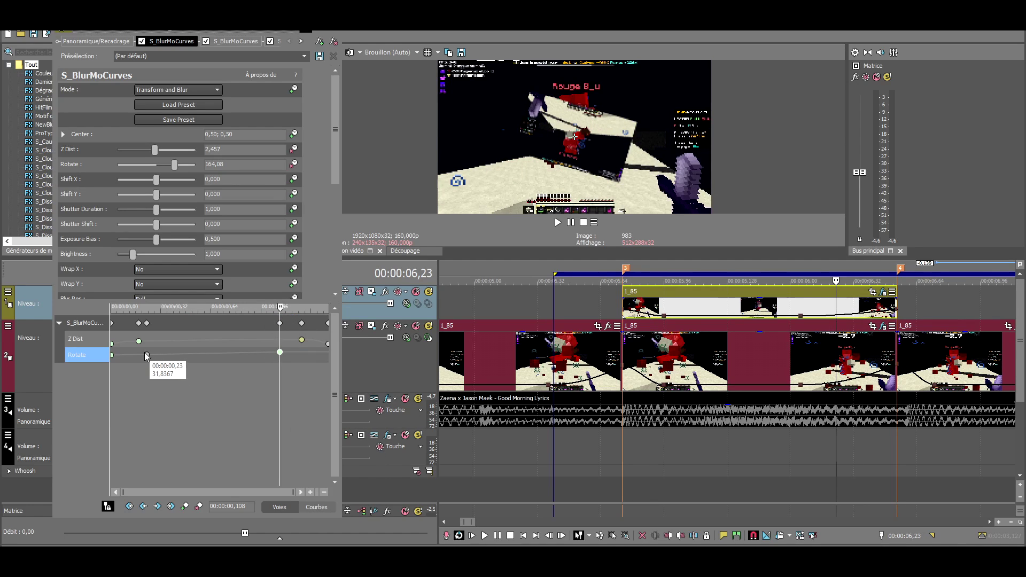
pyautogui.click(147, 356)
pyautogui.rightClick(147, 356)
pyautogui.click(182, 451)
pyautogui.click(147, 355)
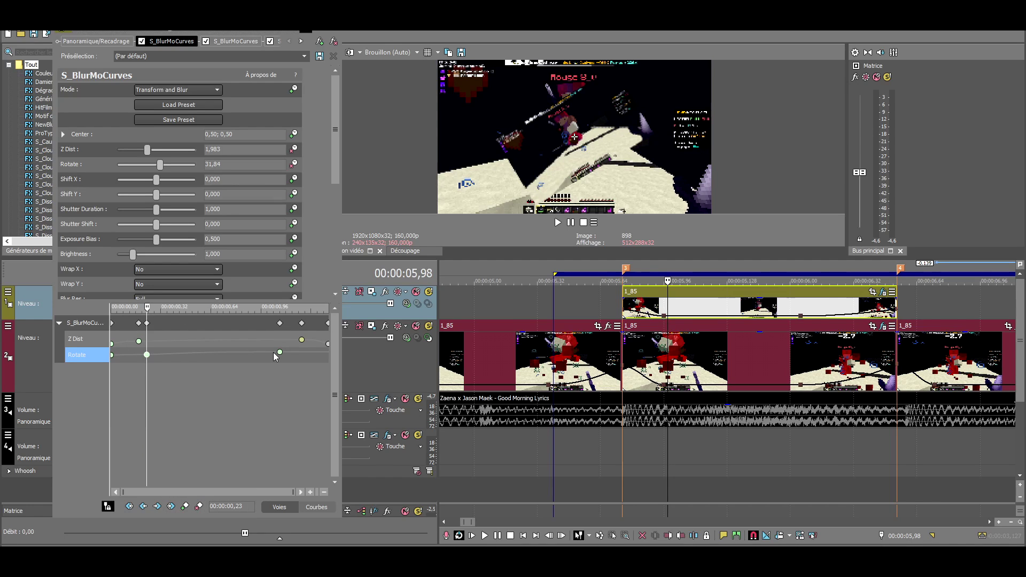
# - Enable Rotate animation in the second S_BlurMoCurves and add a Rotate keyframe at 00:00:00,108
pyautogui.click(146, 310)
pyautogui.moveTo(146, 310); pyautogui.dragTo(298, 315)
pyautogui.click(298, 310)
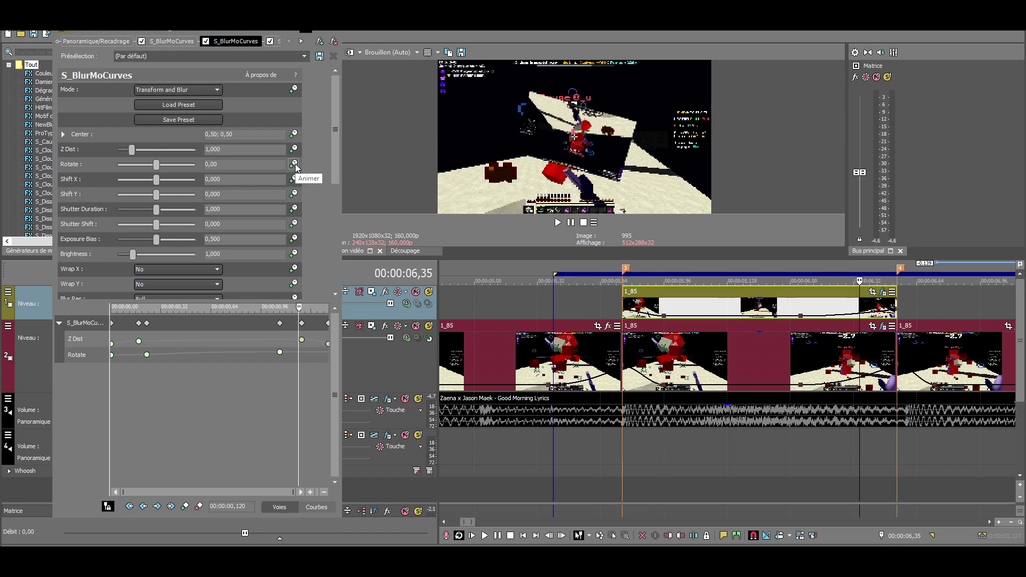
pyautogui.click(294, 164)
pyautogui.click(284, 372)
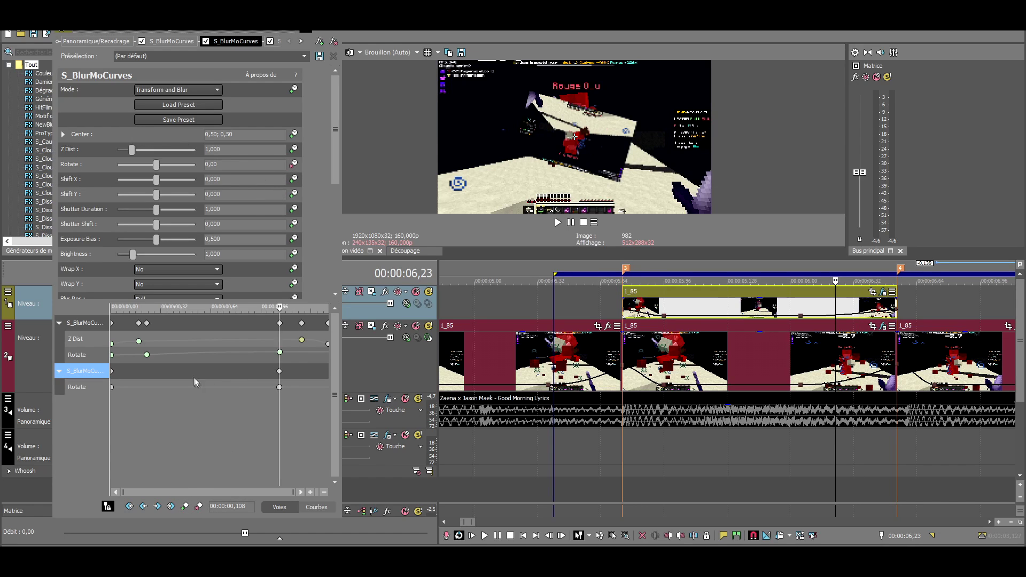
# - Add a Rotate keyframe at 00:00:00,124 in the second S_BlurMoCurves with a value of about 193
pyautogui.click(306, 387)
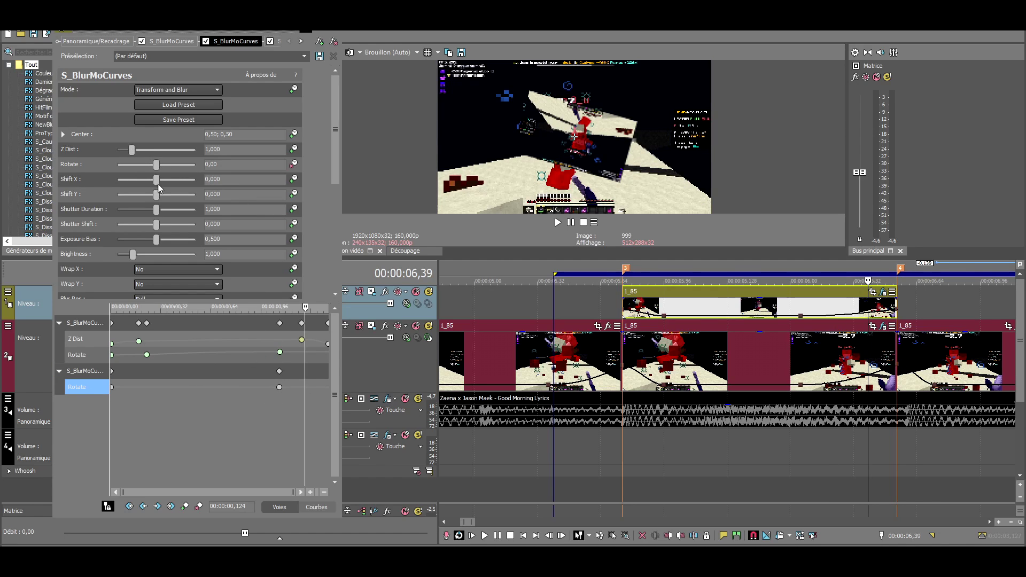
pyautogui.moveTo(158, 171); pyautogui.dragTo(181, 171)
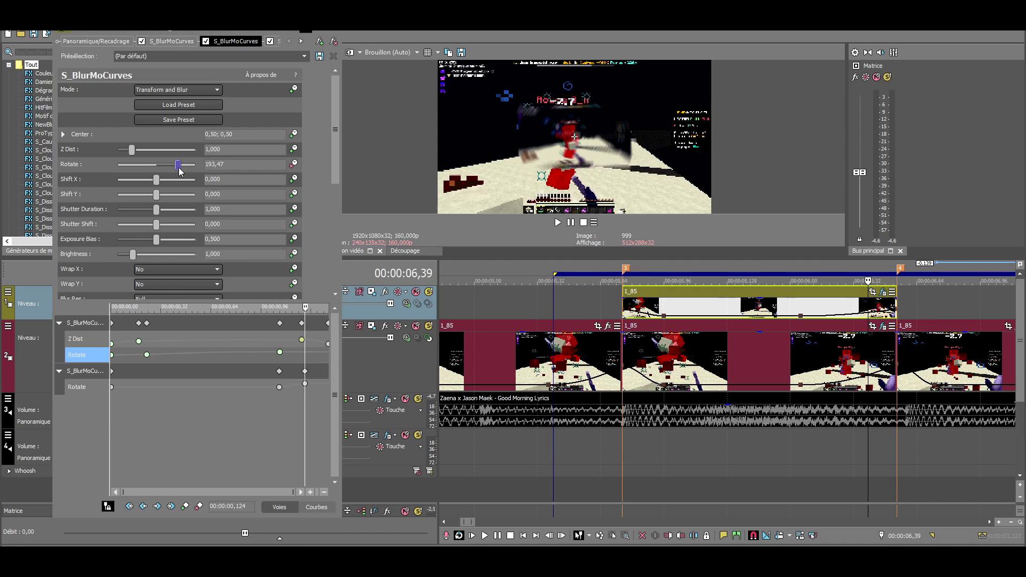
pyautogui.moveTo(179, 170); pyautogui.dragTo(178, 170)
# - In the second S_BlurMoCurves, set the Rotate keyframe at 00:00:00,108 to Fondu lent and move the one at 00:00:00,124 to the clip's end
pyautogui.click(280, 388)
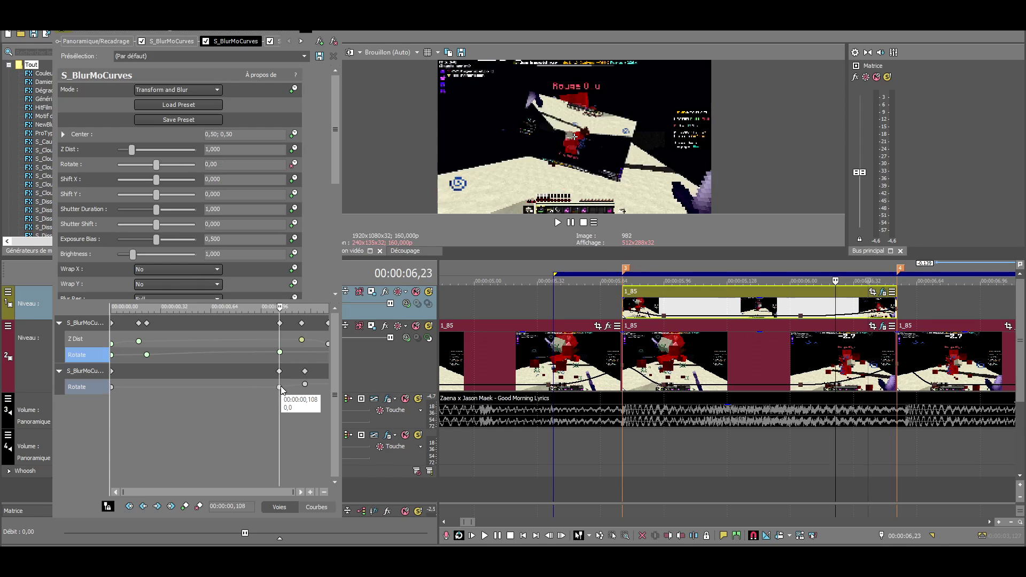
pyautogui.rightClick(280, 388)
pyautogui.click(280, 388)
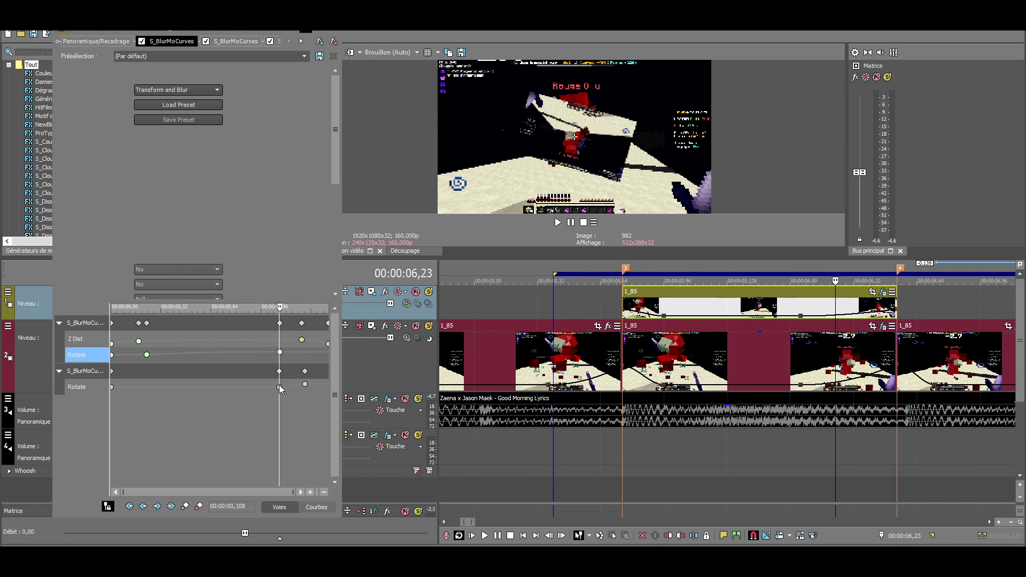
pyautogui.rightClick(278, 387)
pyautogui.click(313, 488)
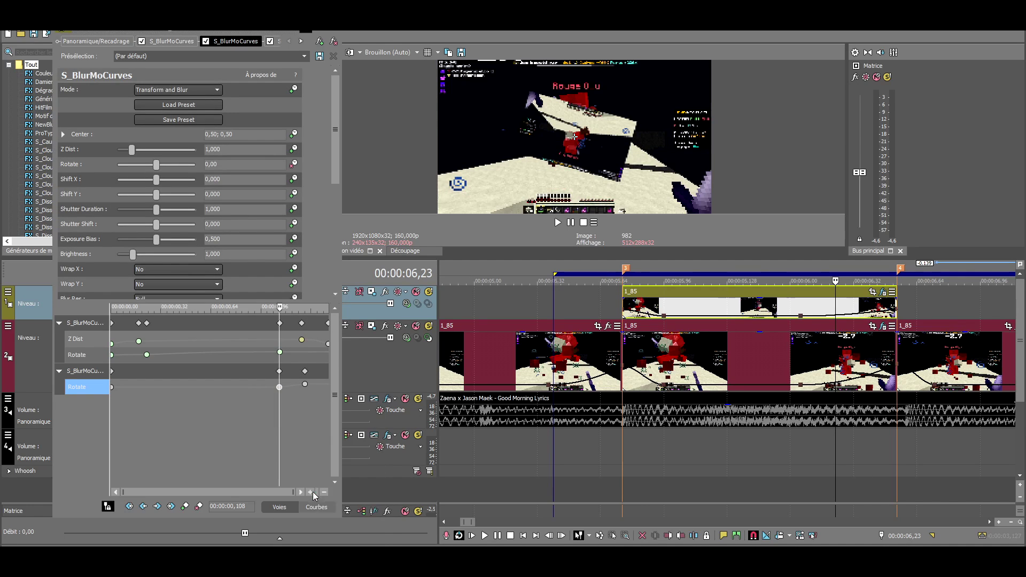
pyautogui.moveTo(305, 371); pyautogui.dragTo(323, 369)
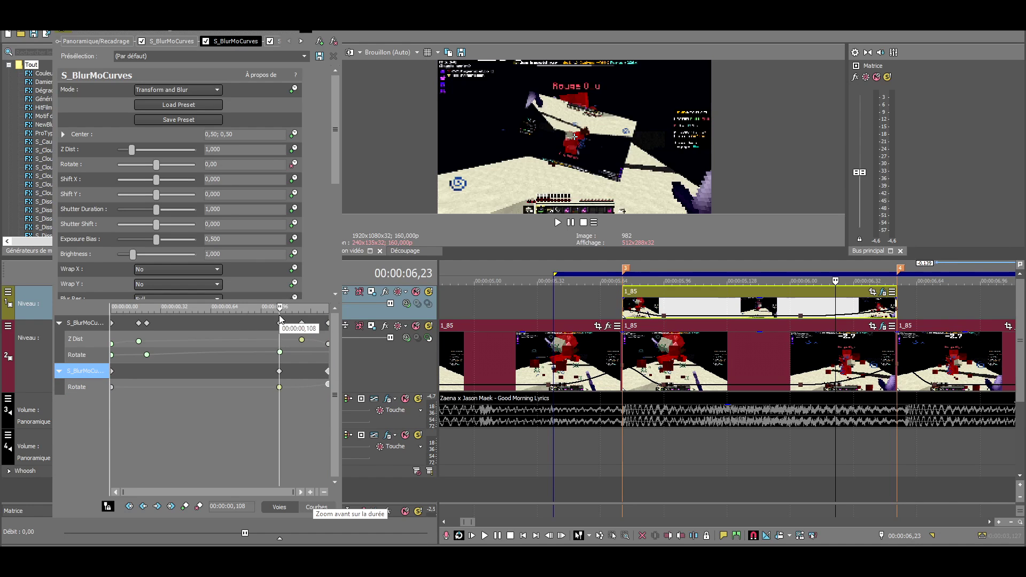
pyautogui.moveTo(280, 308); pyautogui.dragTo(328, 308)
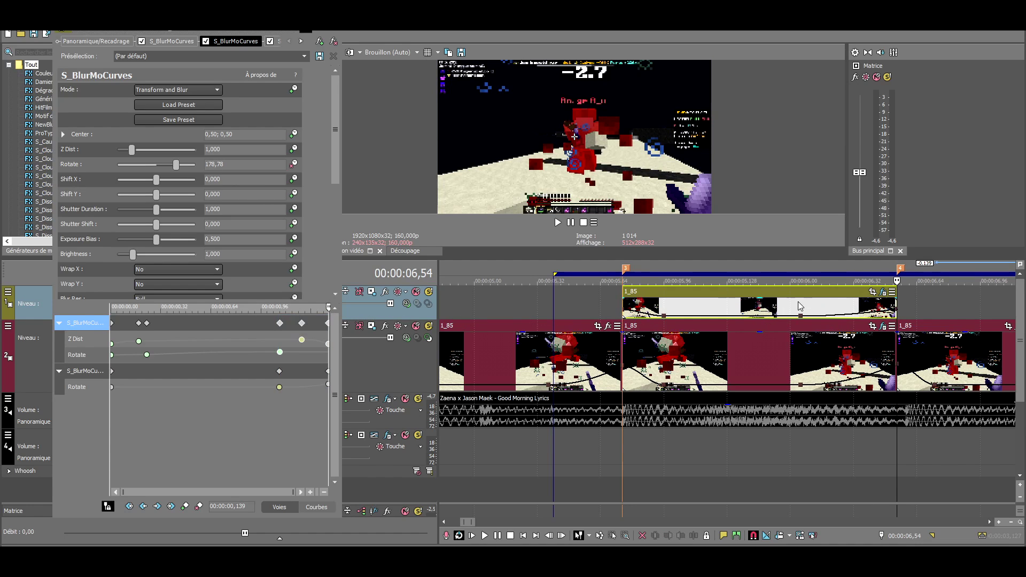
# - Play back the rotating overlay from 00:00:05,40 through marker 4 to review the animation
pyautogui.click(793, 315)
pyautogui.press('Left')
pyautogui.press('Left')
pyautogui.press('Left')
pyautogui.press('Left')
pyautogui.press('Left')
pyautogui.press('Left')
pyautogui.press('Left')
pyautogui.press('Left')
pyautogui.press('Left')
pyautogui.press('Left')
pyautogui.press('Left')
pyautogui.press('Left')
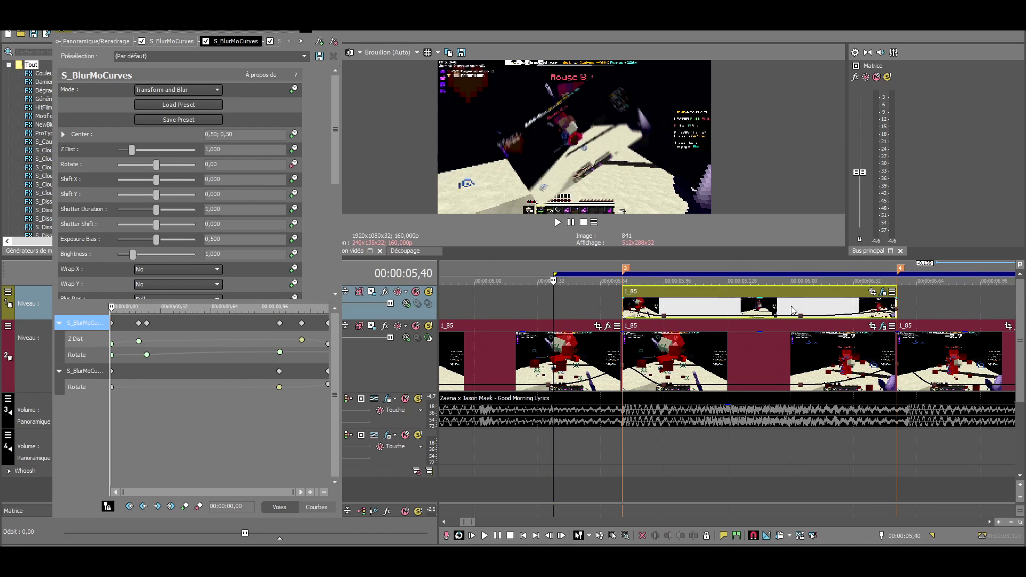
pyautogui.press('space')
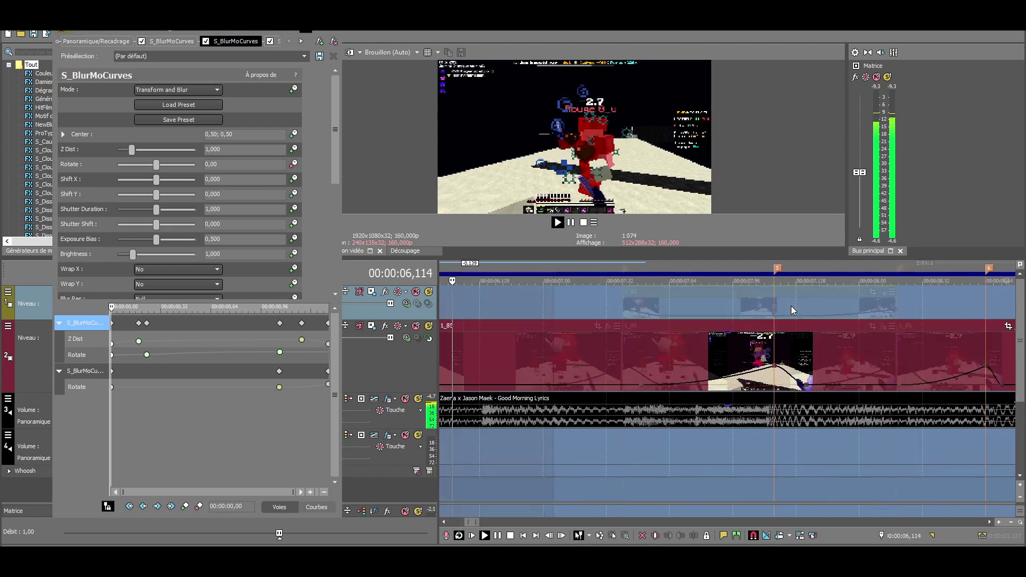
pyautogui.press('space')
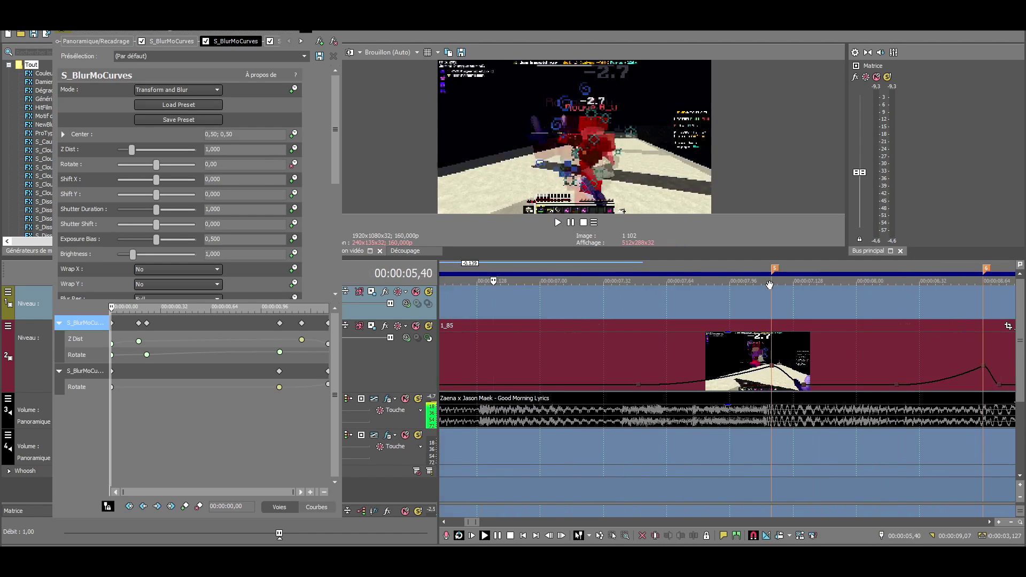
pyautogui.scroll(-2, 768, 324)
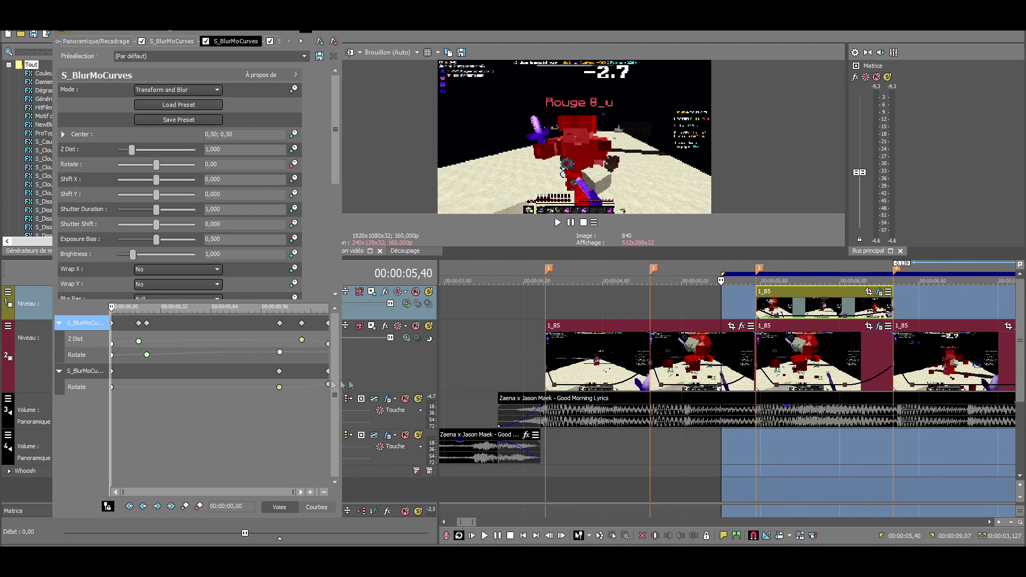
pyautogui.click(788, 367)
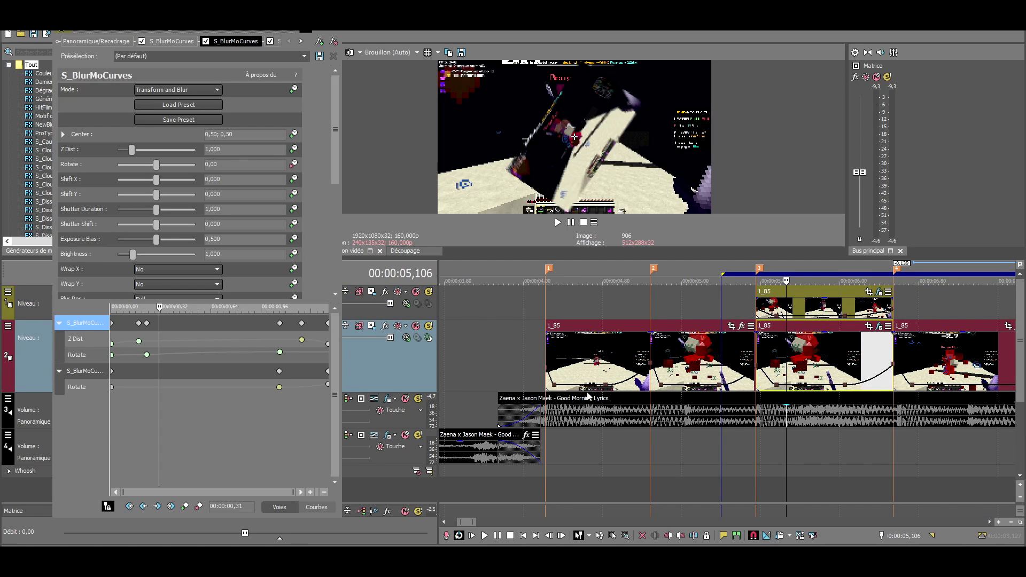
pyautogui.moveTo(590, 561)
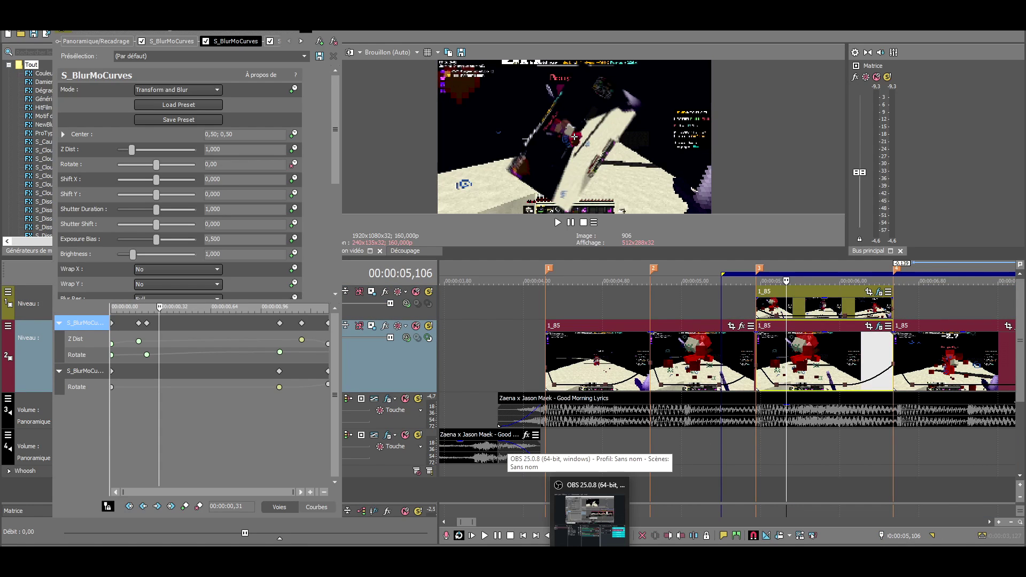
pyautogui.click(778, 369)
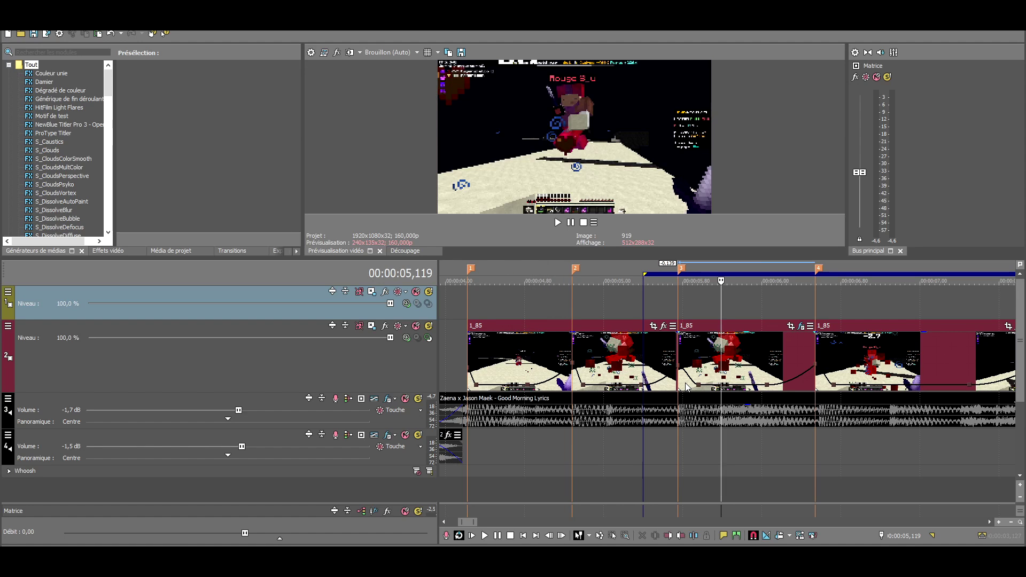
pyautogui.scroll(-3, 735, 374)
pyautogui.scroll(3, 737, 374)
pyautogui.press('space')
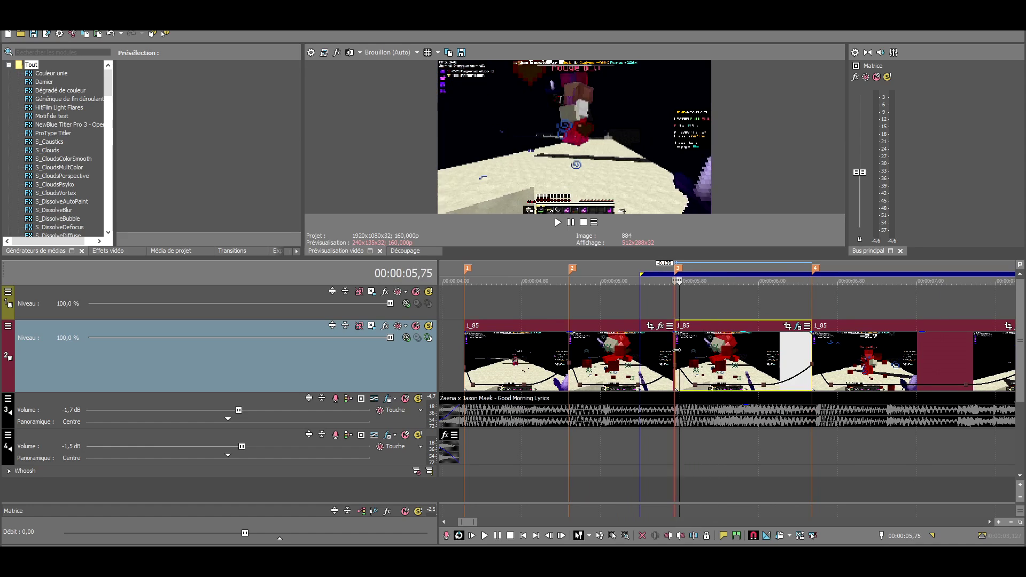
# - Duplicate the 1_85 clip between markers 3 and 4 onto the video track above, aligned with the original
pyautogui.click(725, 356)
pyautogui.click(755, 354)
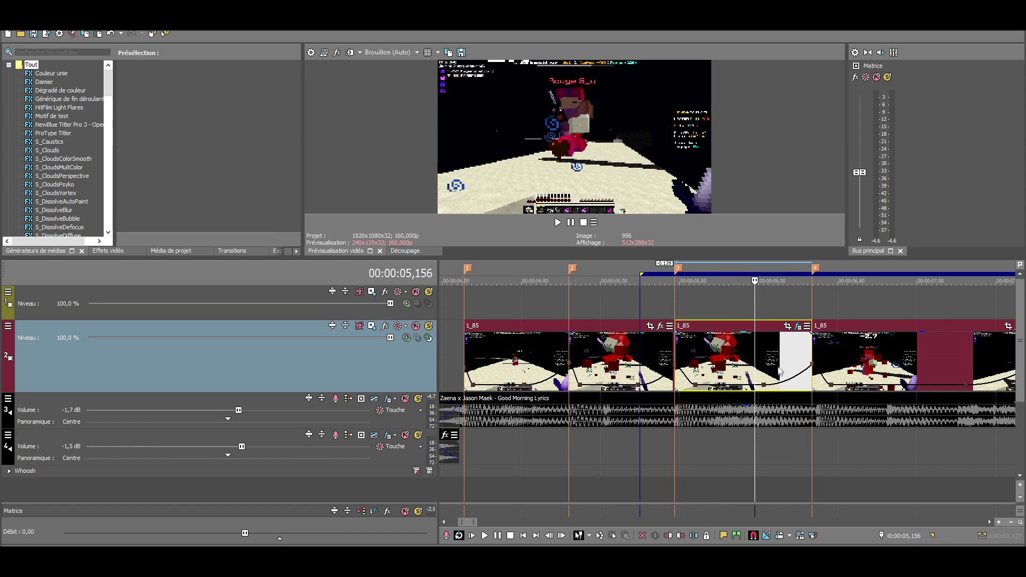
pyautogui.moveTo(744, 367); pyautogui.dragTo(744, 305)
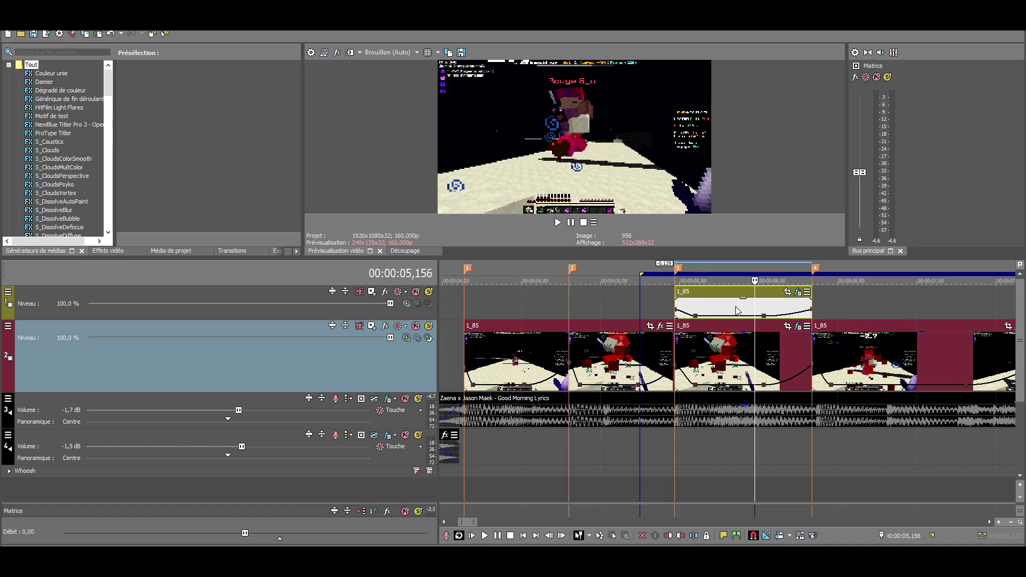
pyautogui.click(737, 305)
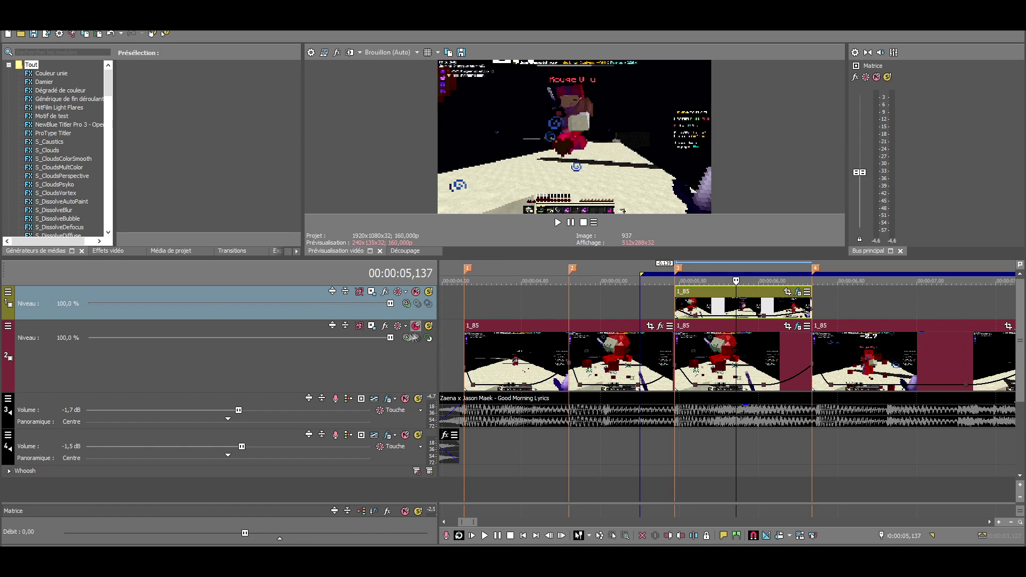
# - Show all available controls in the video track headers and set the upper track's compositing mode to Alpha source 3D
pyautogui.click(8, 291)
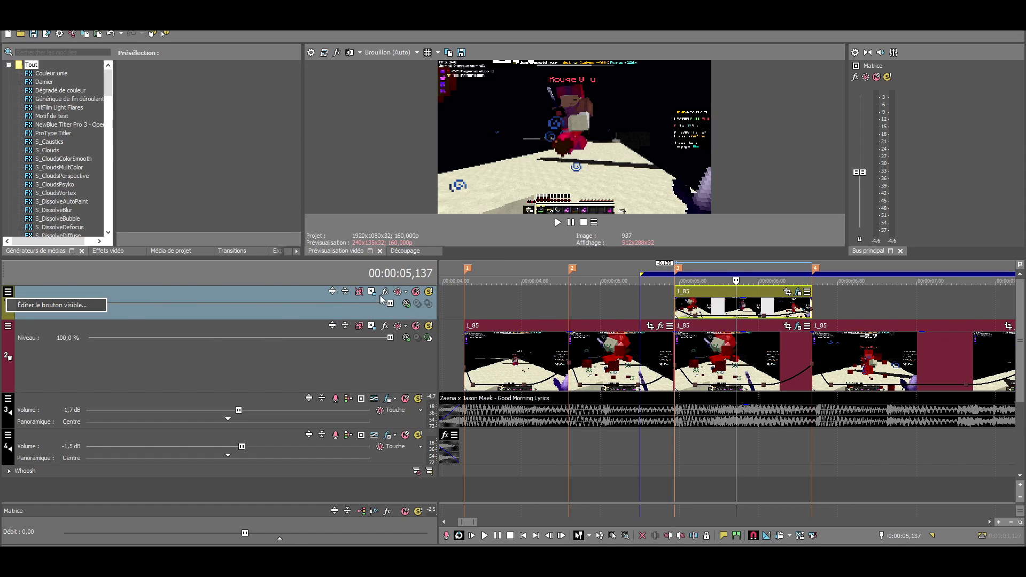
pyautogui.click(24, 308)
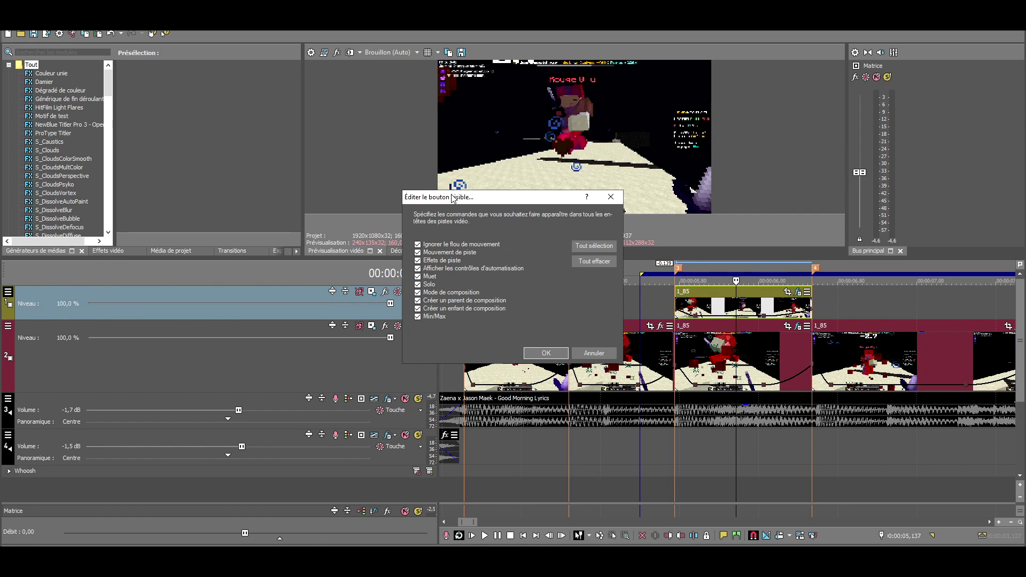
pyautogui.click(593, 249)
pyautogui.click(546, 353)
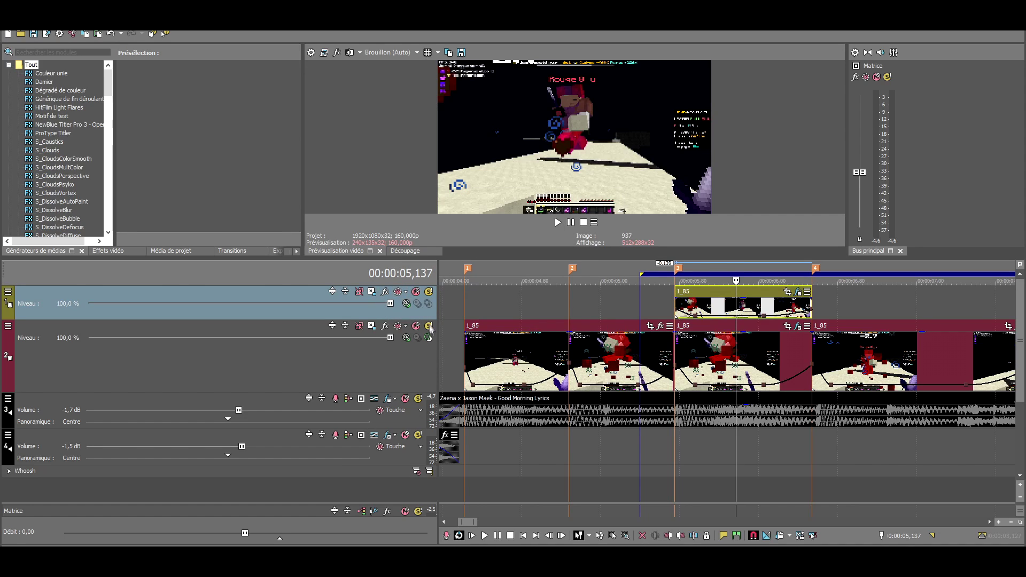
pyautogui.click(405, 305)
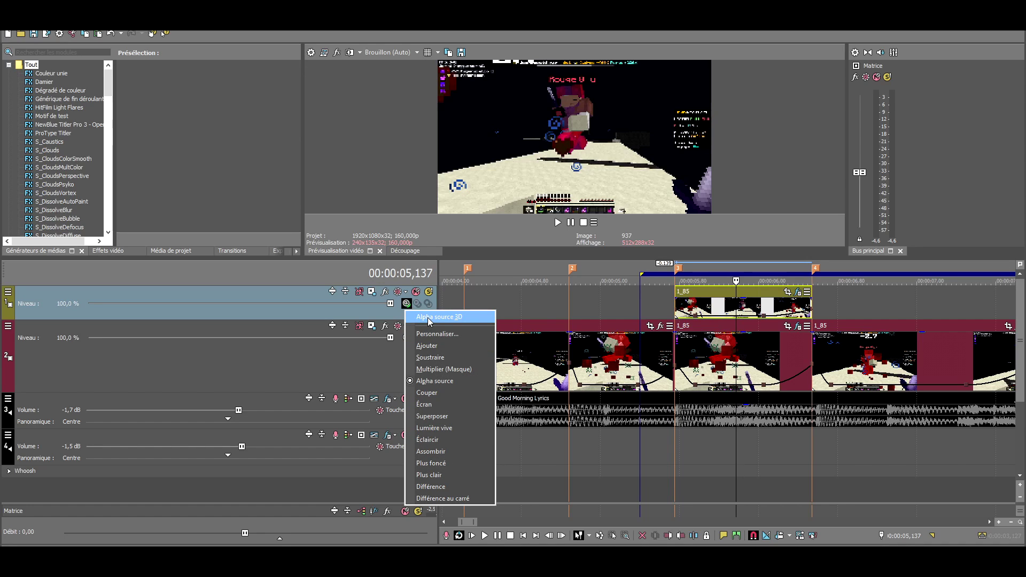
pyautogui.click(428, 318)
# - Replace the S_Blur effect on the upper 1_85 clip with S_BlurMoCurves
pyautogui.scroll(2, 750, 327)
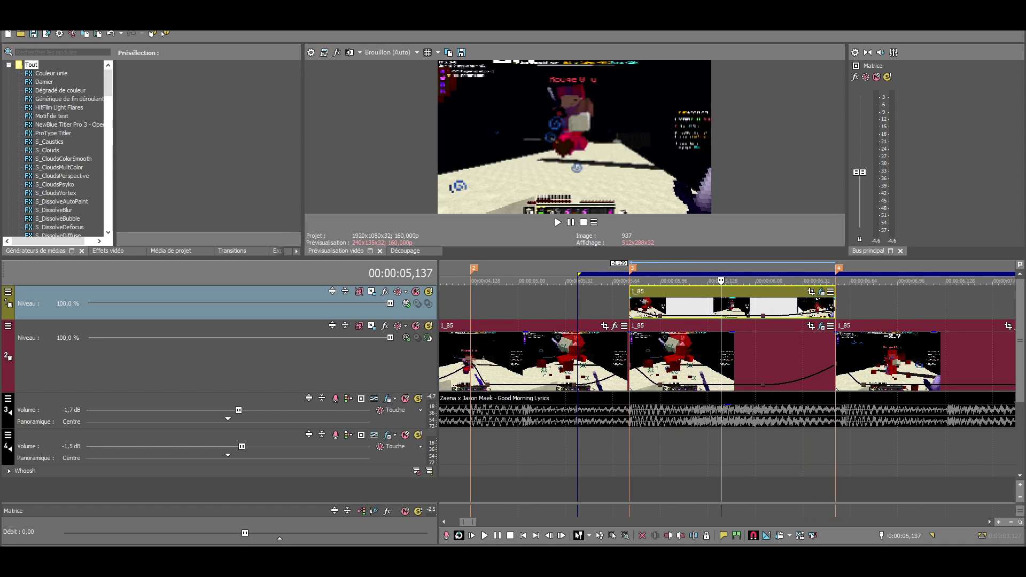
pyautogui.click(822, 293)
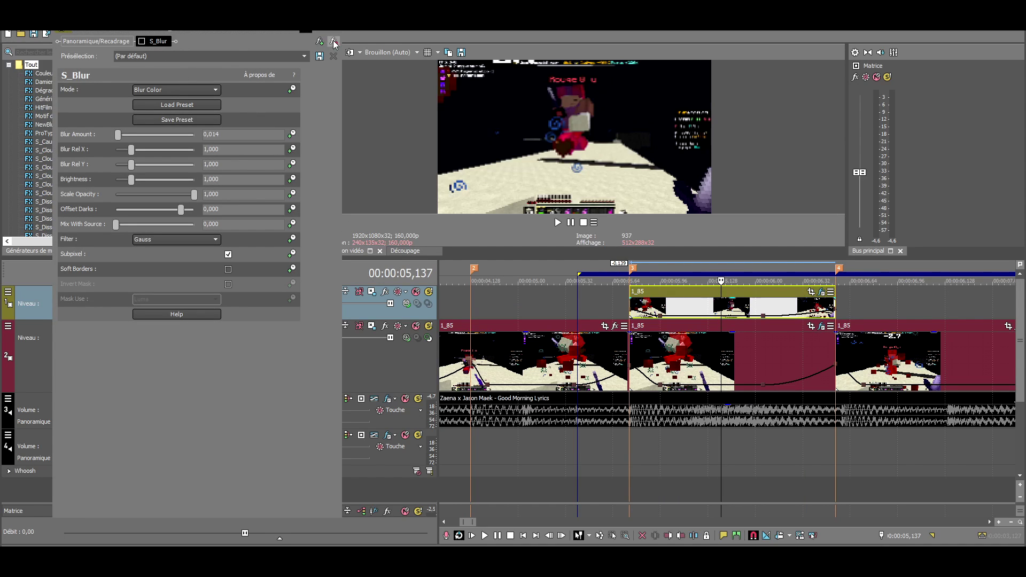
pyautogui.click(319, 42)
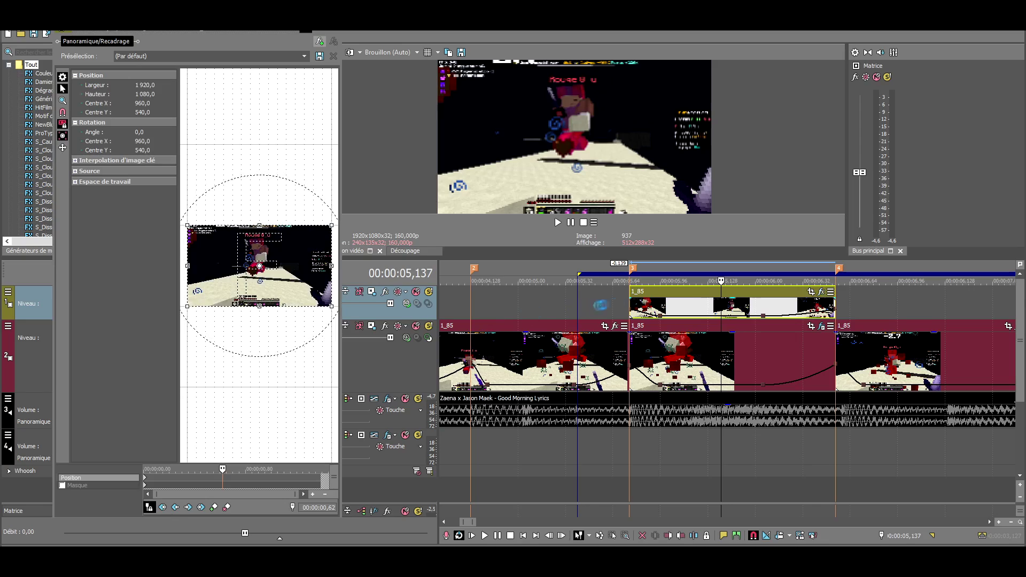
pyautogui.scroll(-6, 551, 293)
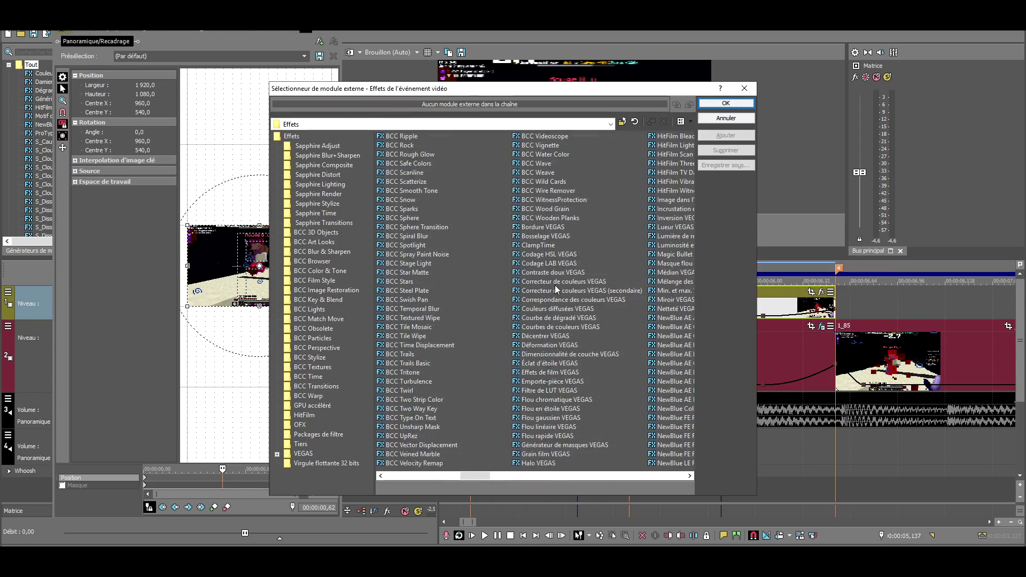
pyautogui.scroll(-3, 543, 291)
pyautogui.click(546, 236)
pyautogui.click(727, 134)
pyautogui.click(726, 103)
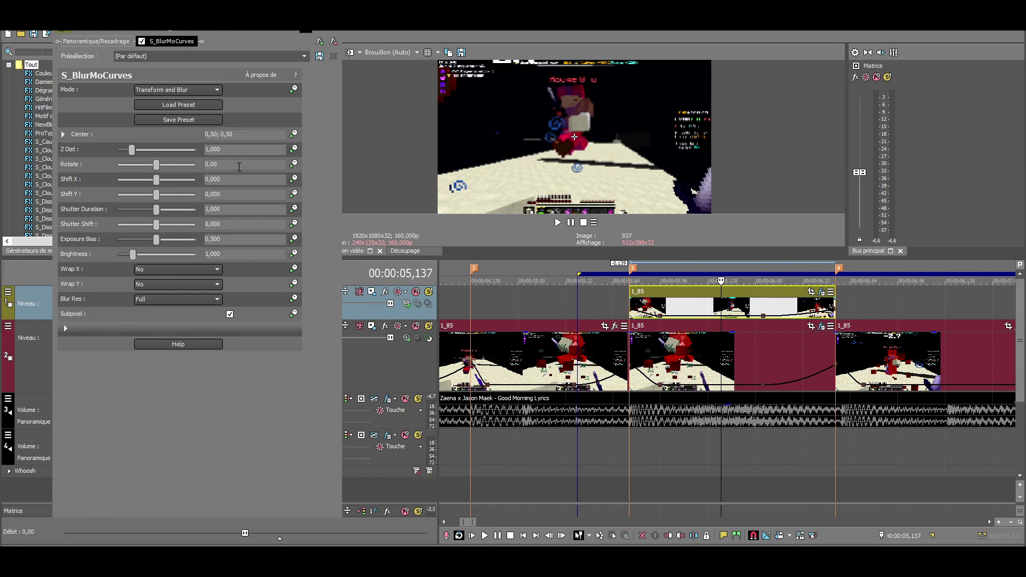
# - Enable Z Dist animation in S_BlurMoCurves and add a keyframe at 00:00:00,21 with a value of about 1,967
pyautogui.click(293, 150)
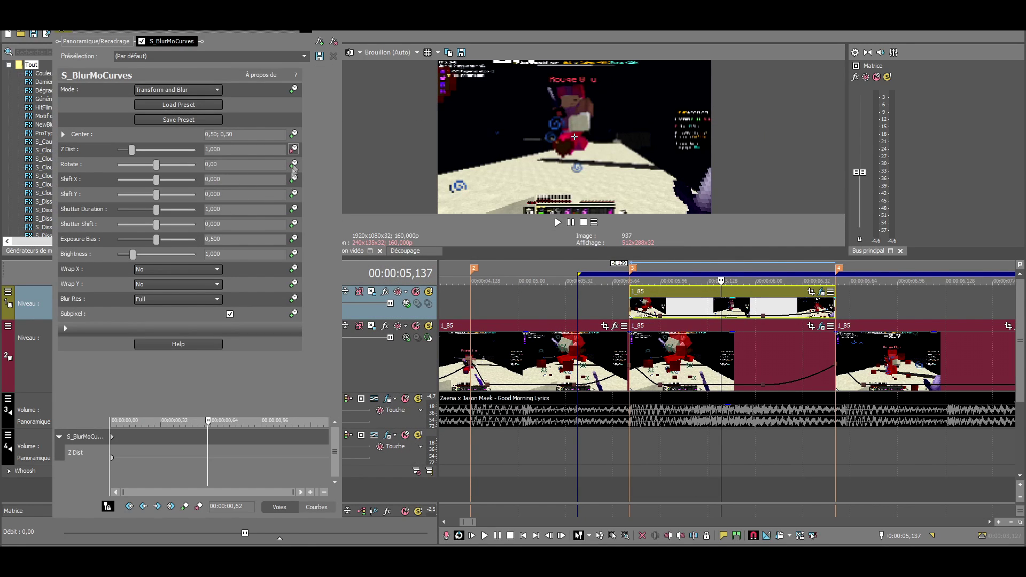
pyautogui.click(144, 437)
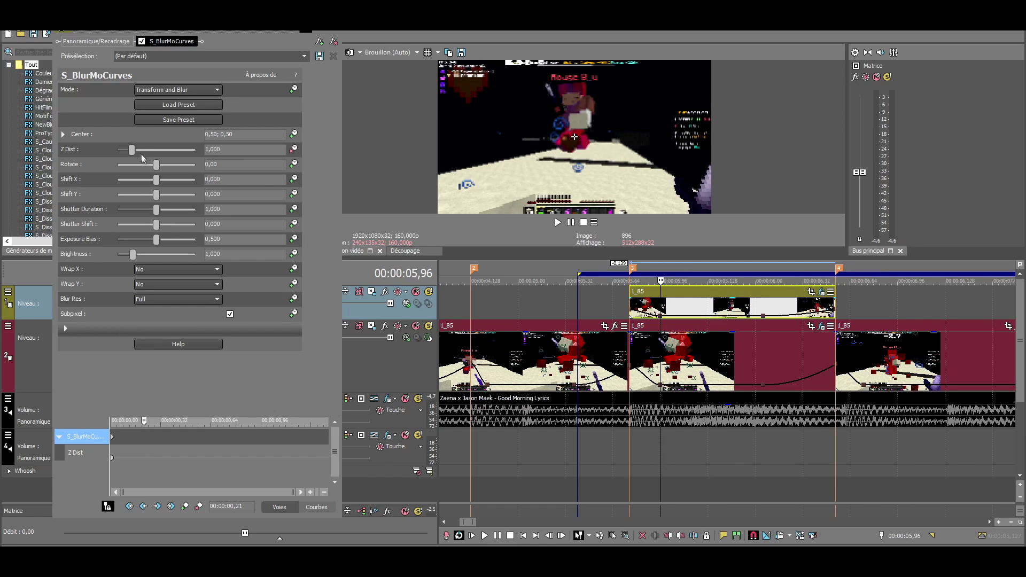
pyautogui.moveTo(129, 153); pyautogui.dragTo(145, 152)
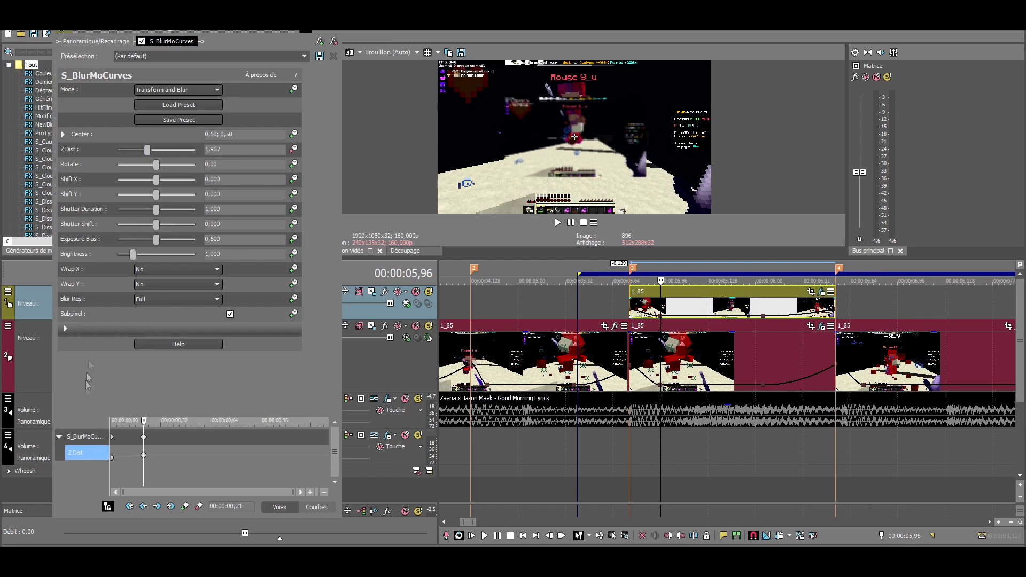
# - Set the interpolation of the Z Dist keyframes at the clip start and at 00:00:00,21 to Fondu rapide
pyautogui.click(112, 458)
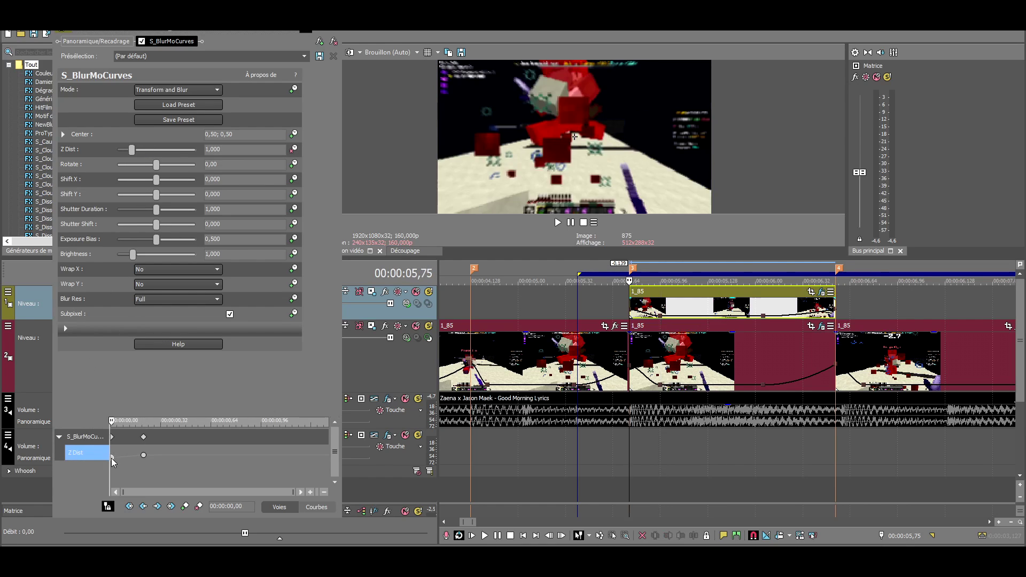
pyautogui.rightClick(112, 458)
pyautogui.click(140, 396)
pyautogui.click(143, 455)
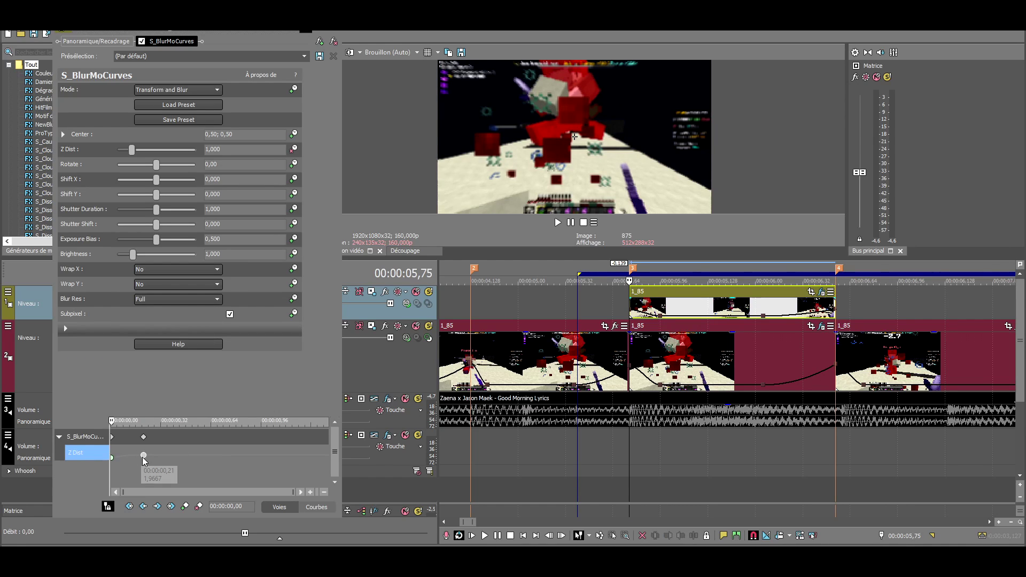
pyautogui.rightClick(143, 455)
pyautogui.click(202, 393)
# - Add a Z Dist keyframe at 00:00:00,122 with a value of about 2,333 and set its interpolation to Fondu lent
pyautogui.click(303, 444)
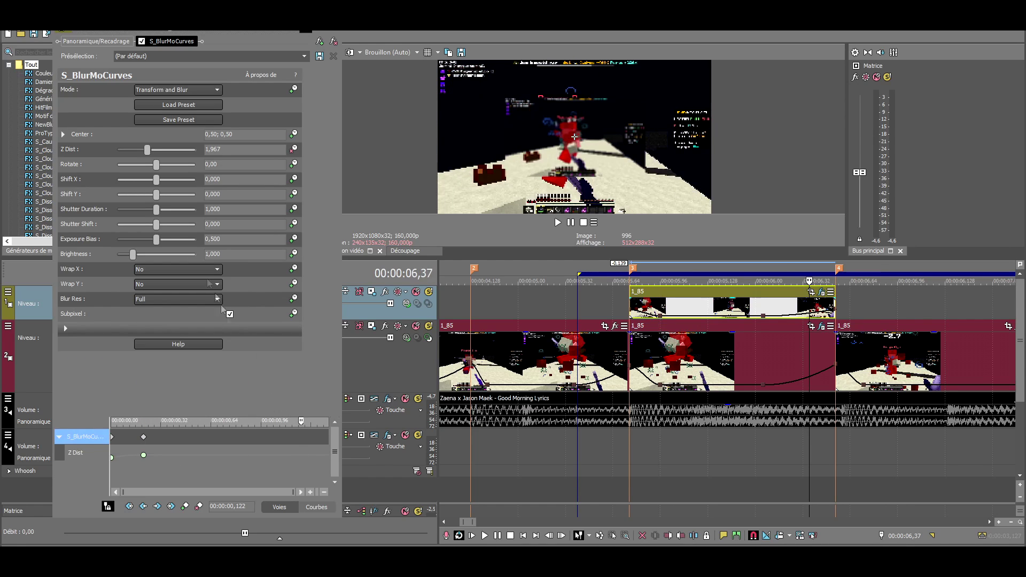
pyautogui.moveTo(152, 154); pyautogui.dragTo(158, 153)
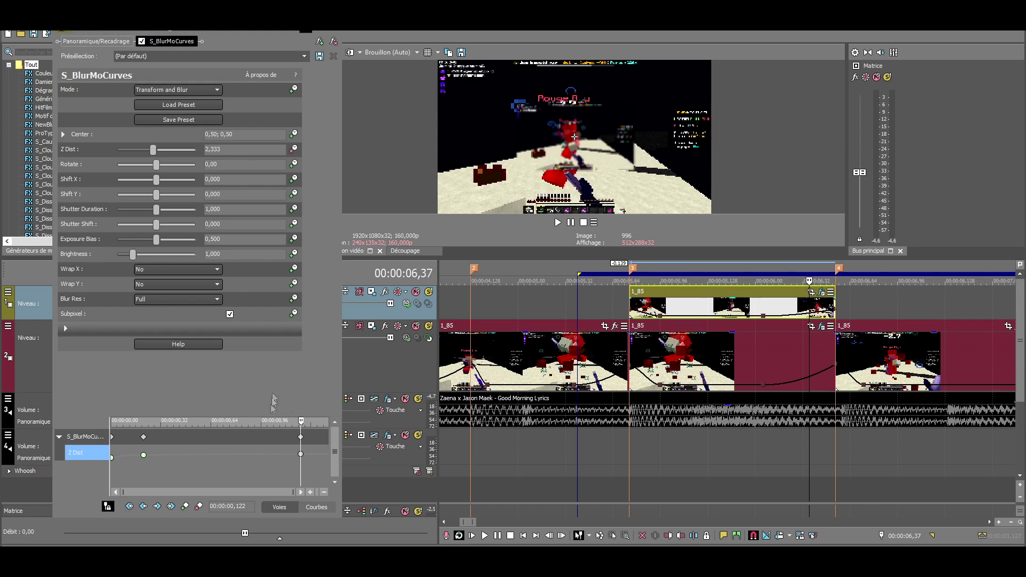
pyautogui.rightClick(302, 457)
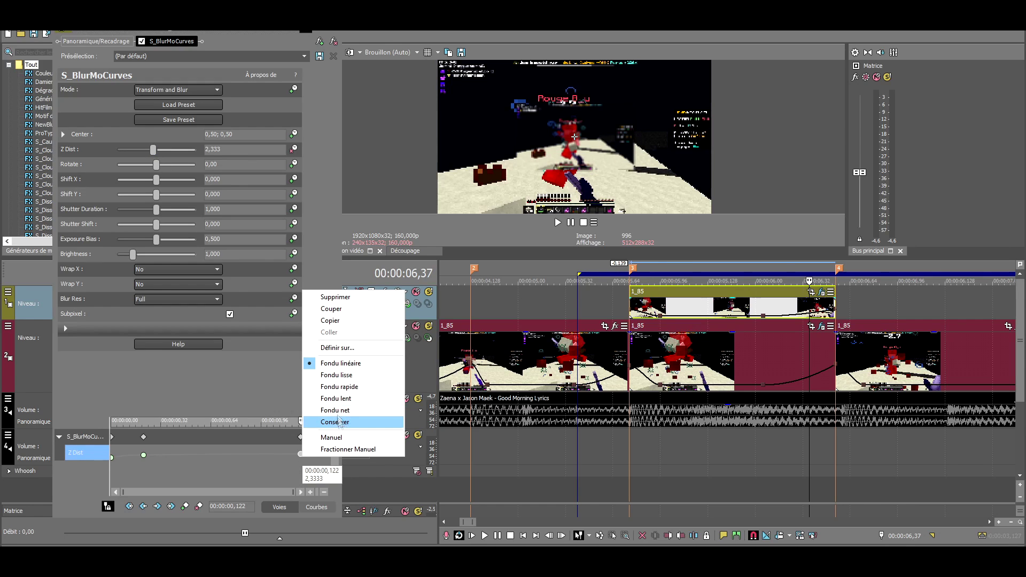
pyautogui.click(339, 399)
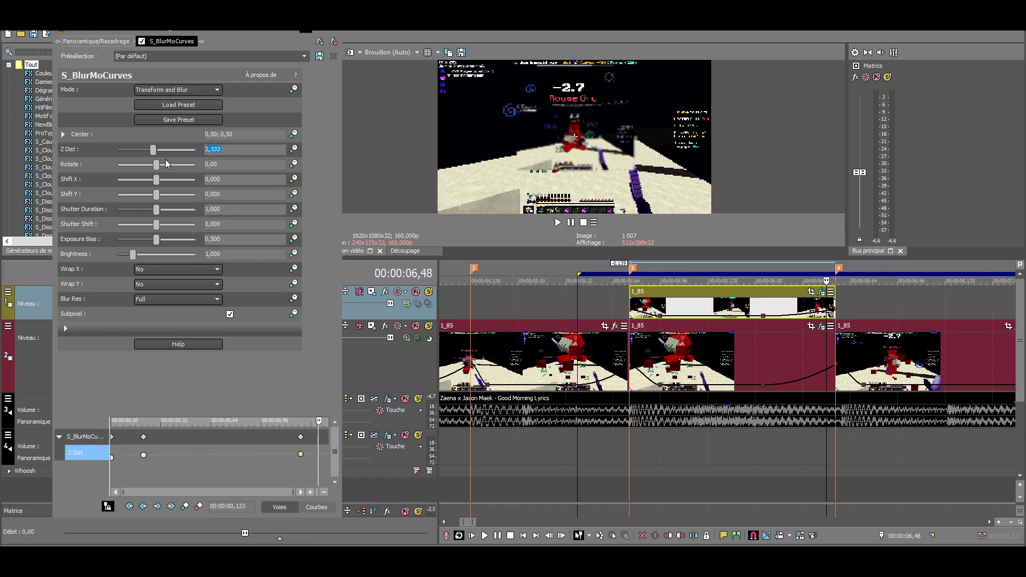
# - Add a Z Dist keyframe with the value 1 at 00:00:00,133 and move it to the clip's end
pyautogui.write('1')
pyautogui.press('Return')
pyautogui.moveTo(318, 458); pyautogui.dragTo(327, 458)
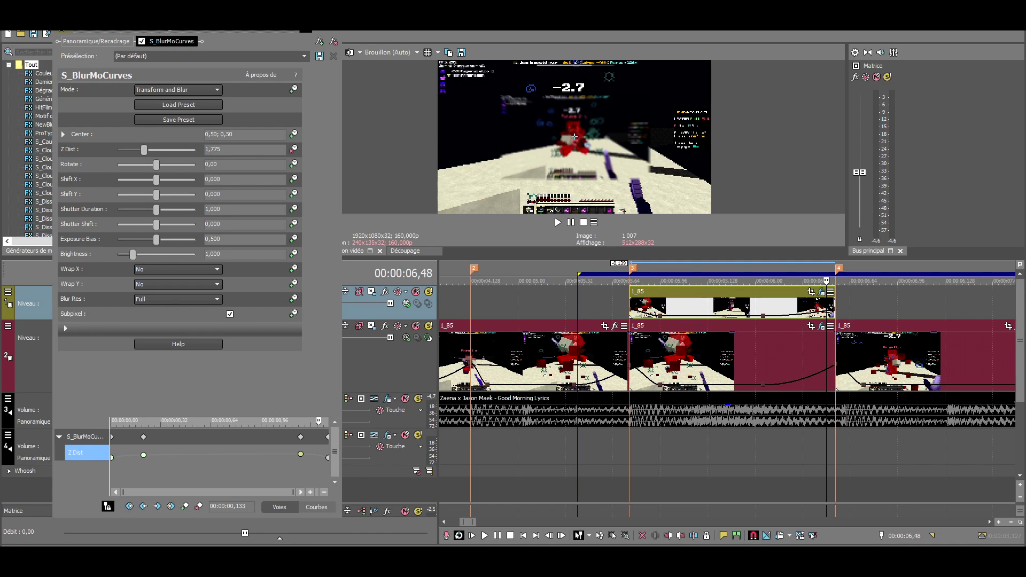
# - Close the S_BlurMoCurves settings and play back the zoomed overlay clip between markers 3 and 4
pyautogui.click(388, 91)
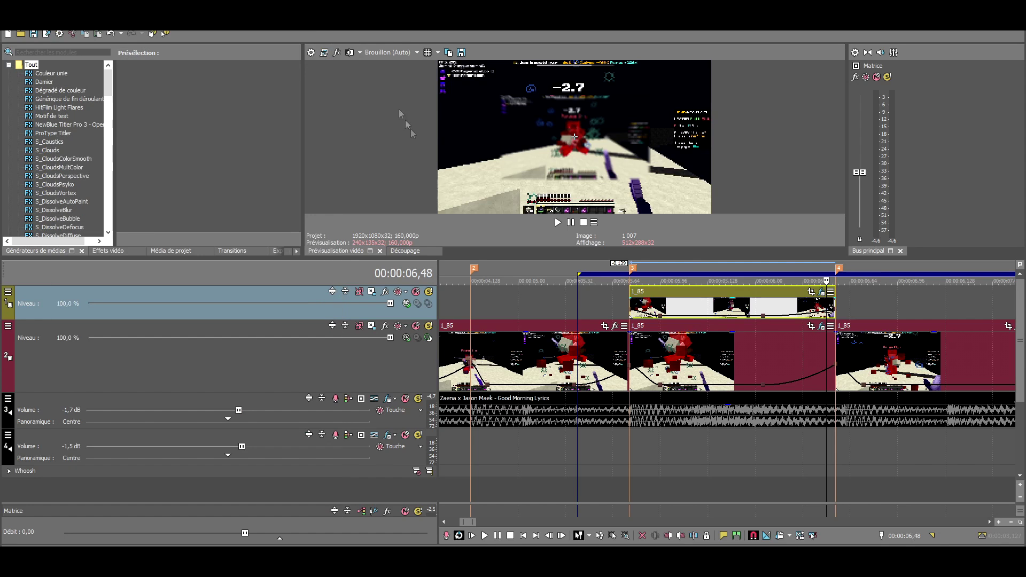
pyautogui.click(647, 305)
pyautogui.press('space')
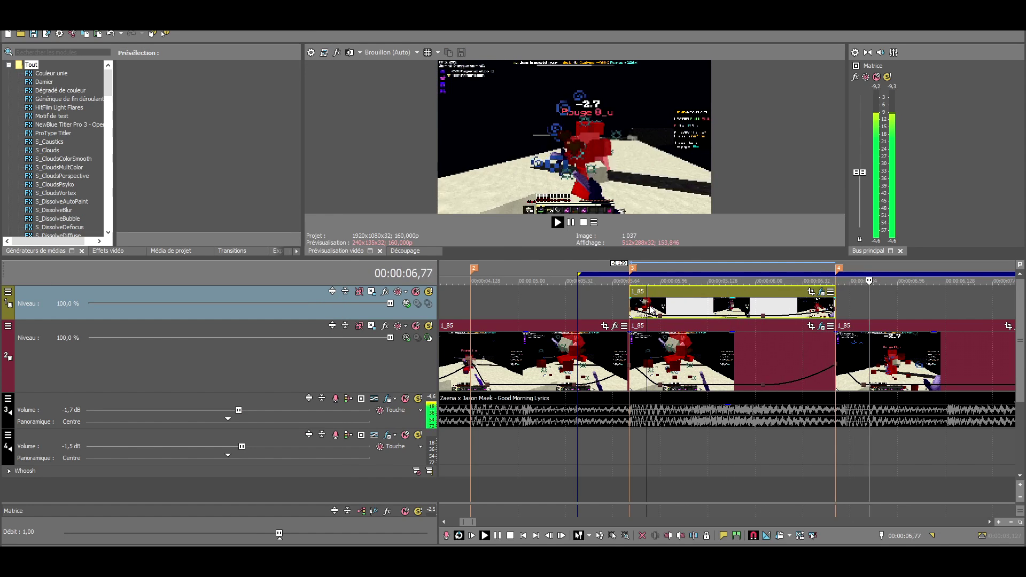
pyautogui.press('space')
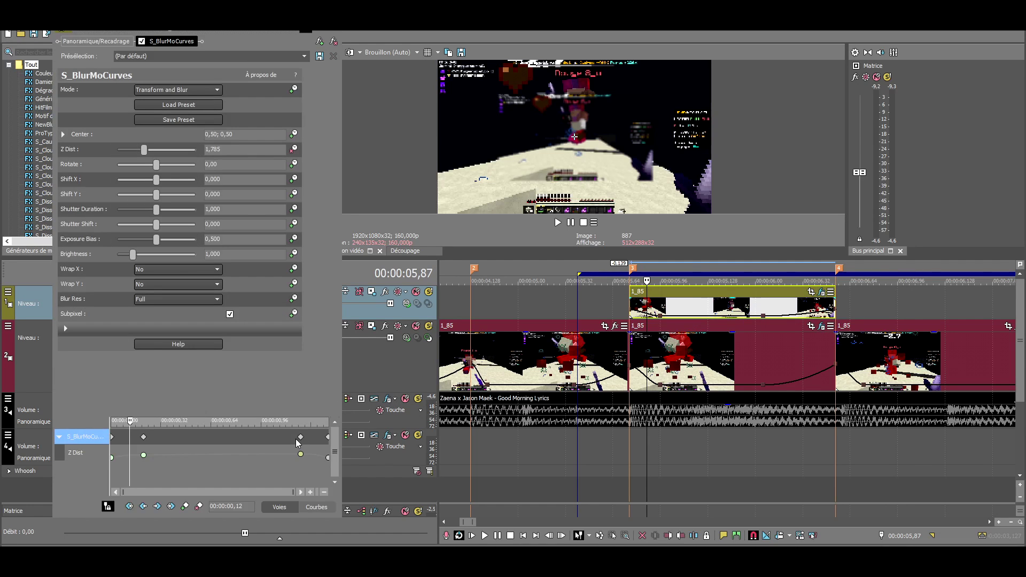
pyautogui.click(334, 43)
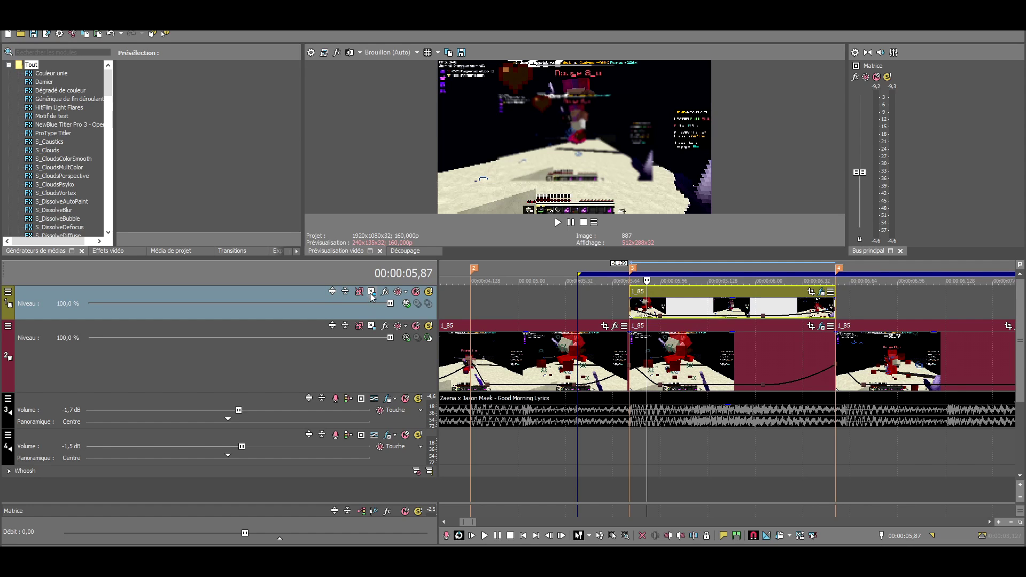
# - Open track 1's motion settings and shrink the window so that the video preview and timeline stay visible
pyautogui.click(372, 292)
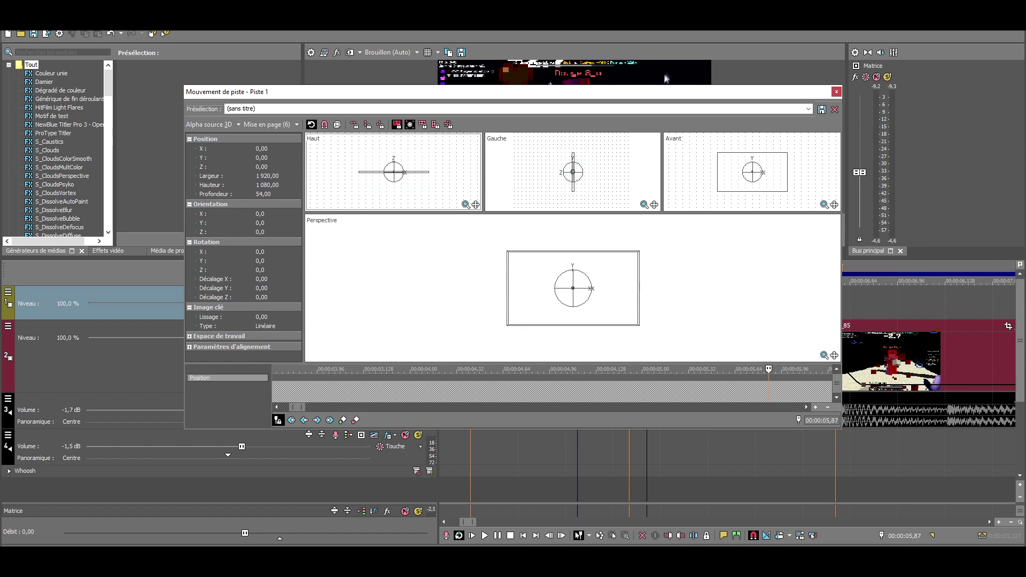
pyautogui.moveTo(657, 97); pyautogui.dragTo(502, 96)
pyautogui.moveTo(688, 260); pyautogui.dragTo(392, 260)
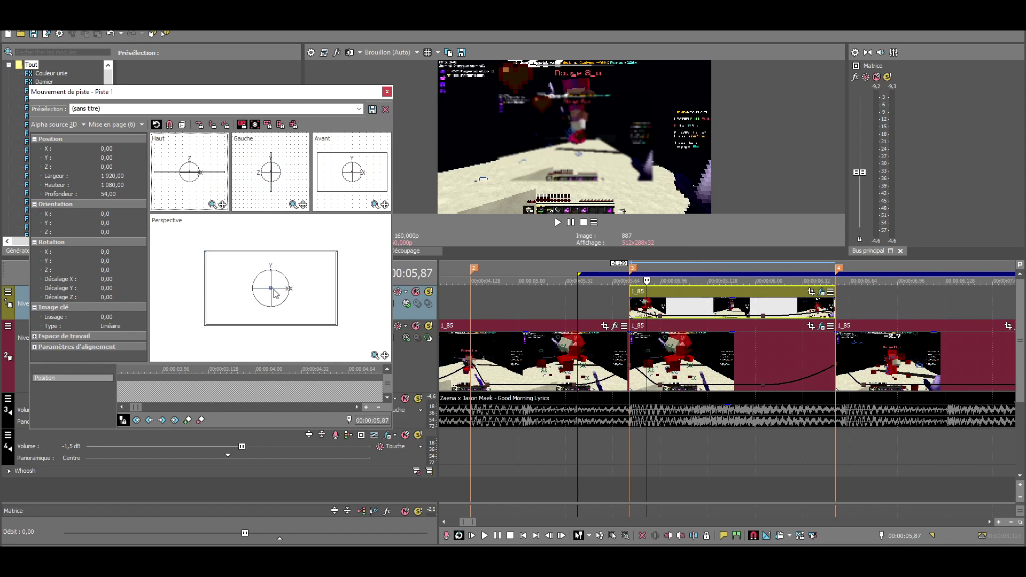
pyautogui.click(657, 280)
pyautogui.scroll(3, 620, 348)
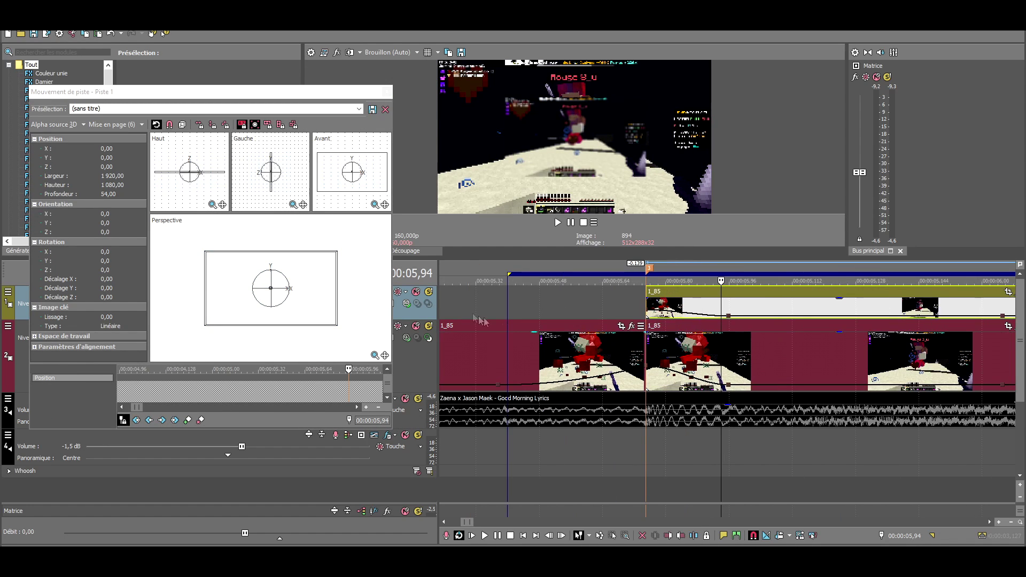
pyautogui.scroll(2, 258, 334)
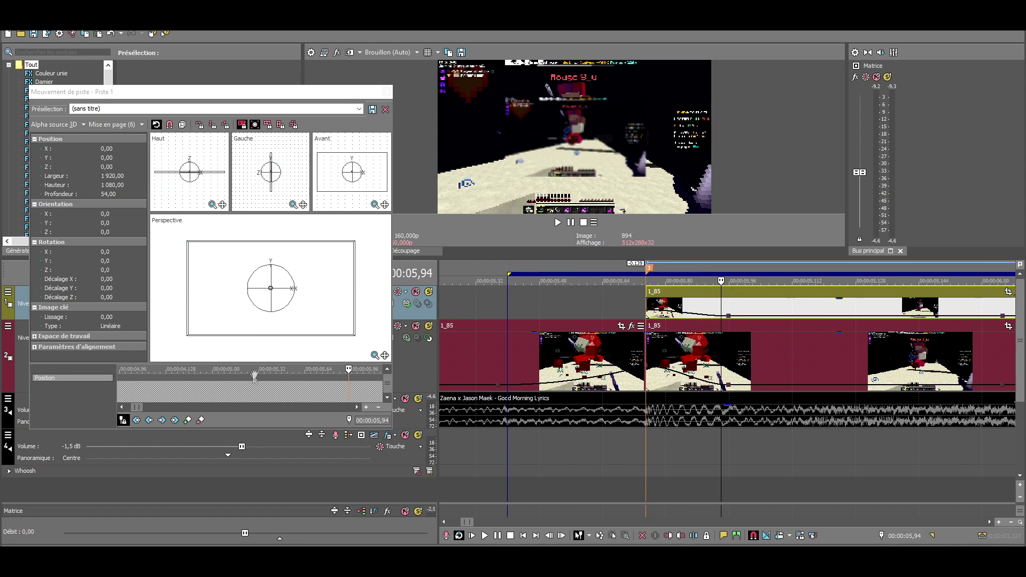
# - View track 2's motion settings and close them again
pyautogui.click(387, 91)
pyautogui.click(384, 328)
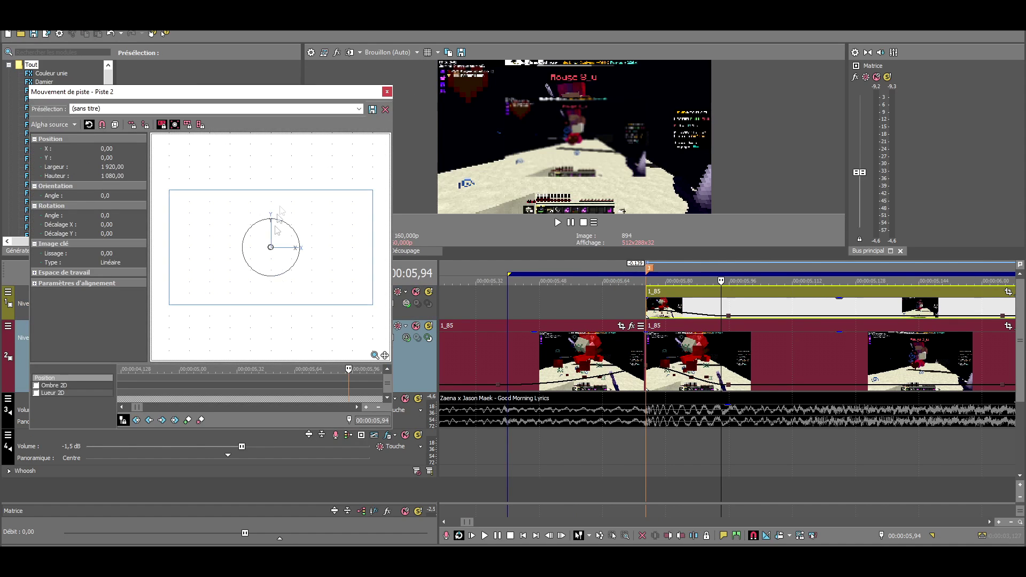
pyautogui.click(387, 92)
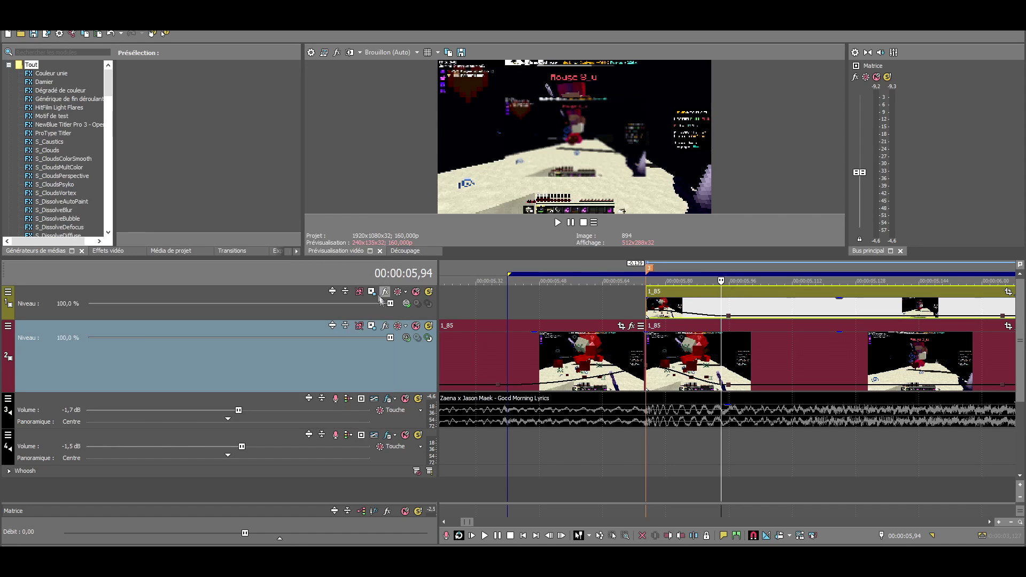
# - Reopen track 1's motion settings and add a Position keyframe at the overlay clip's start, 00:00:05,75
pyautogui.click(372, 292)
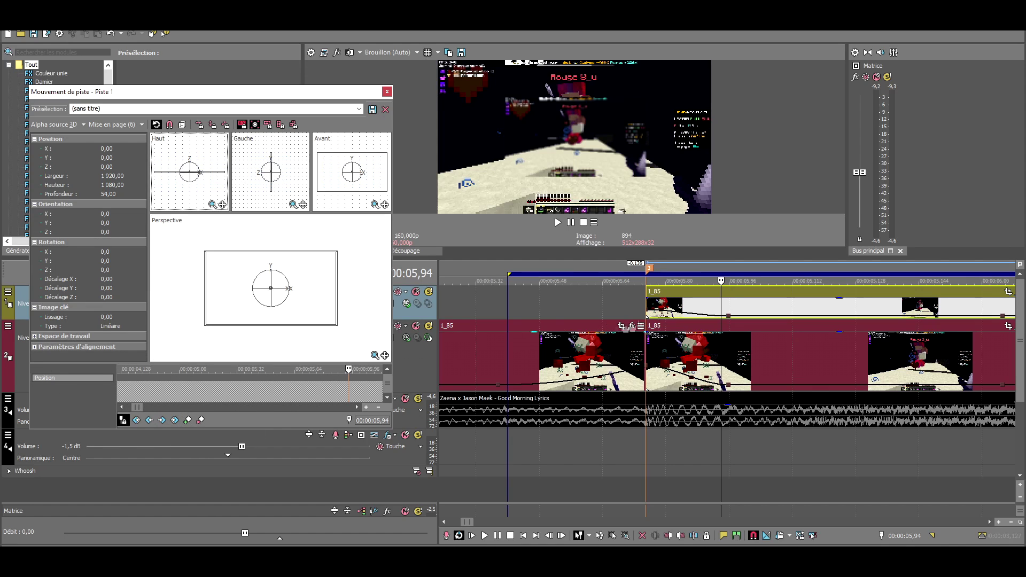
pyautogui.click(650, 302)
pyautogui.click(646, 299)
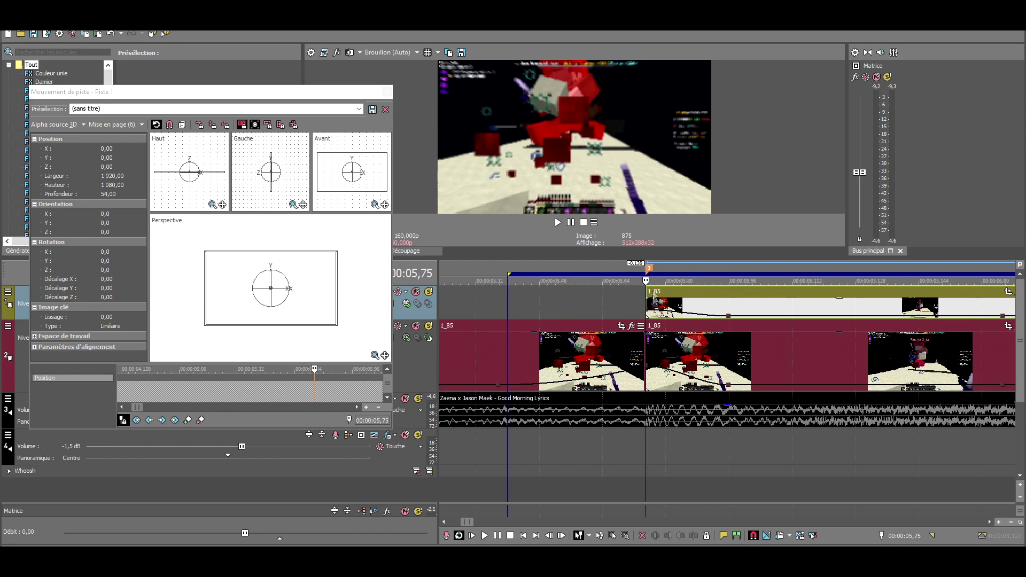
pyautogui.click(188, 421)
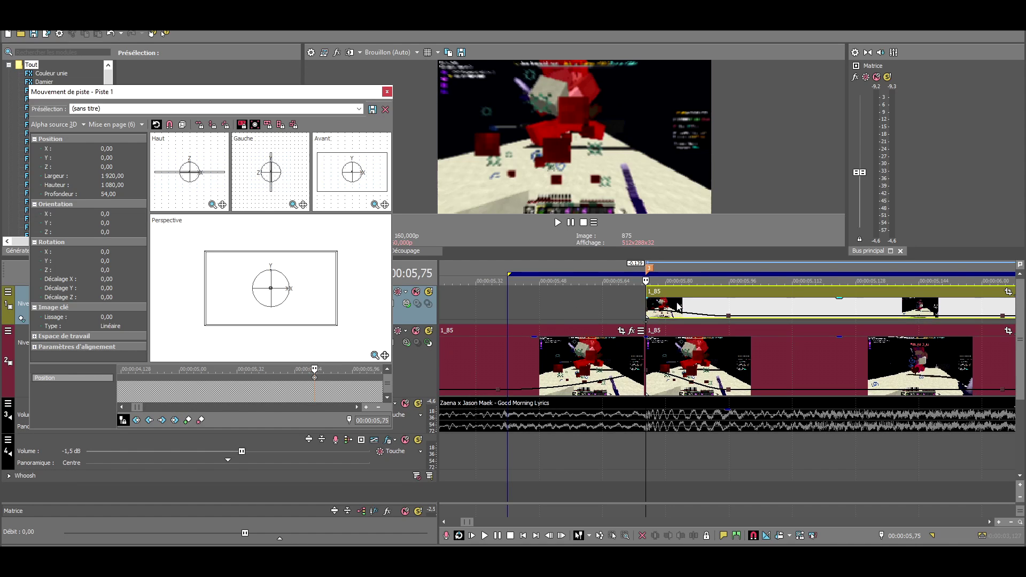
# - Rotate track 1 about X to about 65,2 at 00:00:05,100 and set the first two Position keyframes to Rapide
pyautogui.press('space')
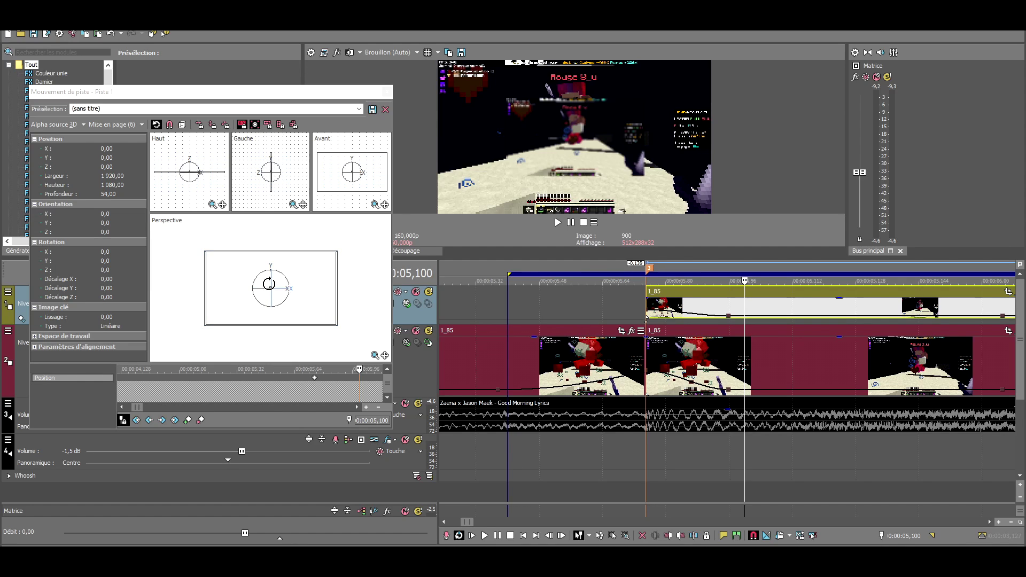
pyautogui.moveTo(272, 277); pyautogui.dragTo(273, 301)
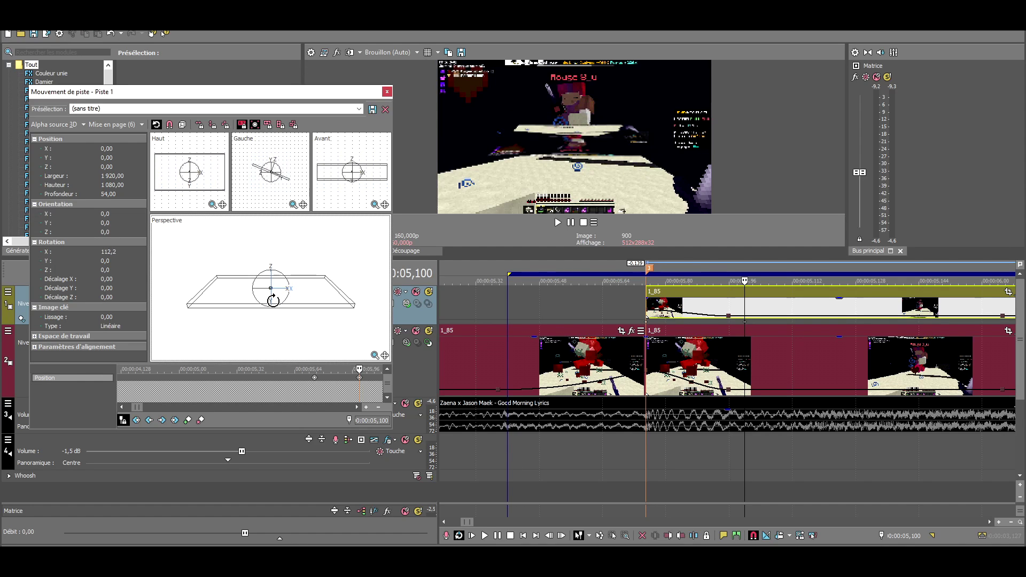
pyautogui.rightClick(314, 377)
pyautogui.click(335, 455)
pyautogui.moveTo(315, 374); pyautogui.dragTo(360, 377)
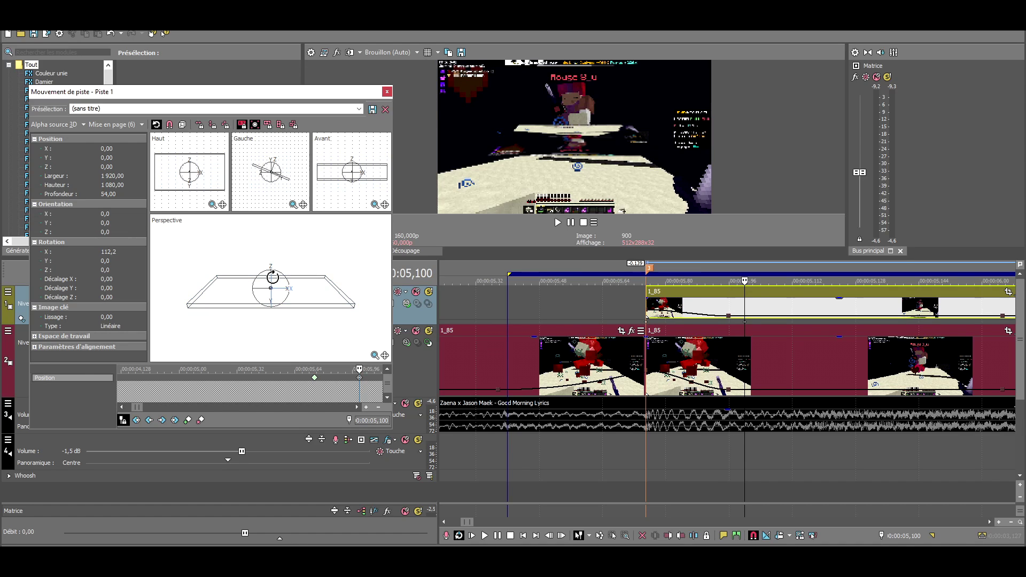
pyautogui.moveTo(273, 276); pyautogui.dragTo(271, 267)
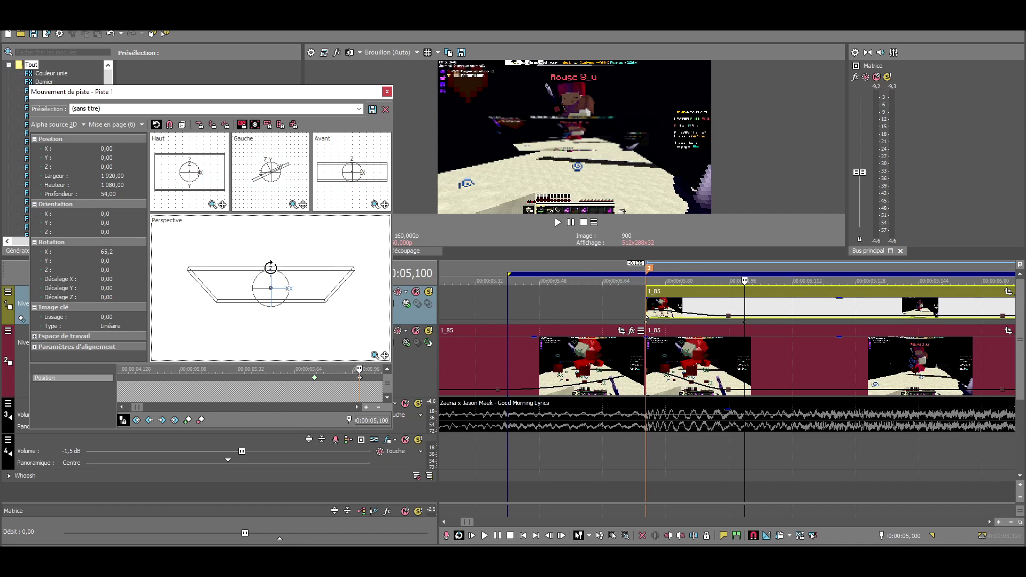
pyautogui.rightClick(359, 378)
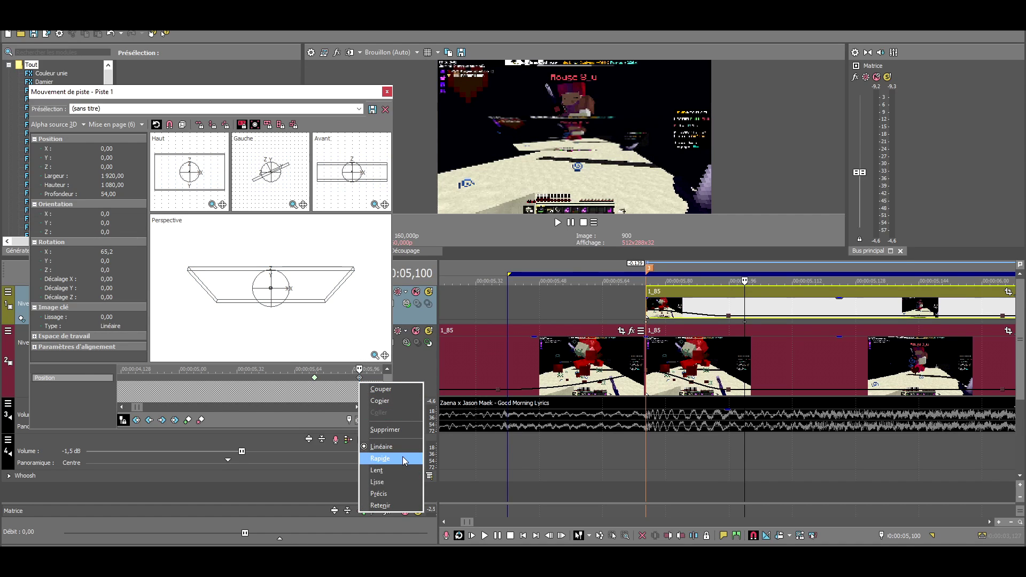
pyautogui.click(403, 457)
# - Add track 1 rotation keyframes about X of about 174,8 at 00:00:06,15 and about 357,4 at 00:00:06,45
pyautogui.click(943, 316)
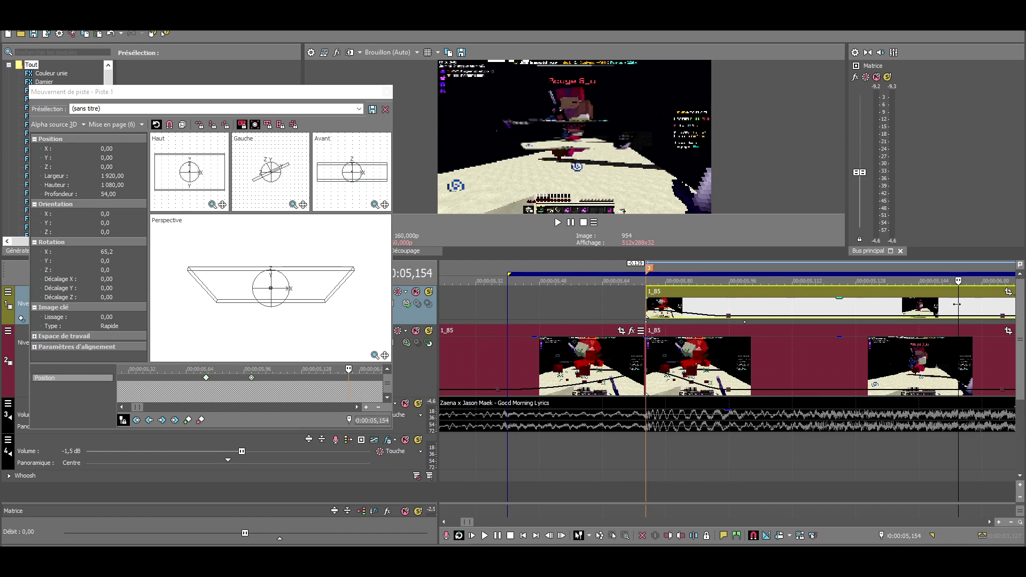
pyautogui.scroll(-2, 802, 321)
pyautogui.moveTo(269, 286)
pyautogui.mouseDown()
pyautogui.moveTo(273, 295)
pyautogui.moveTo(271, 284)
pyautogui.mouseUp()
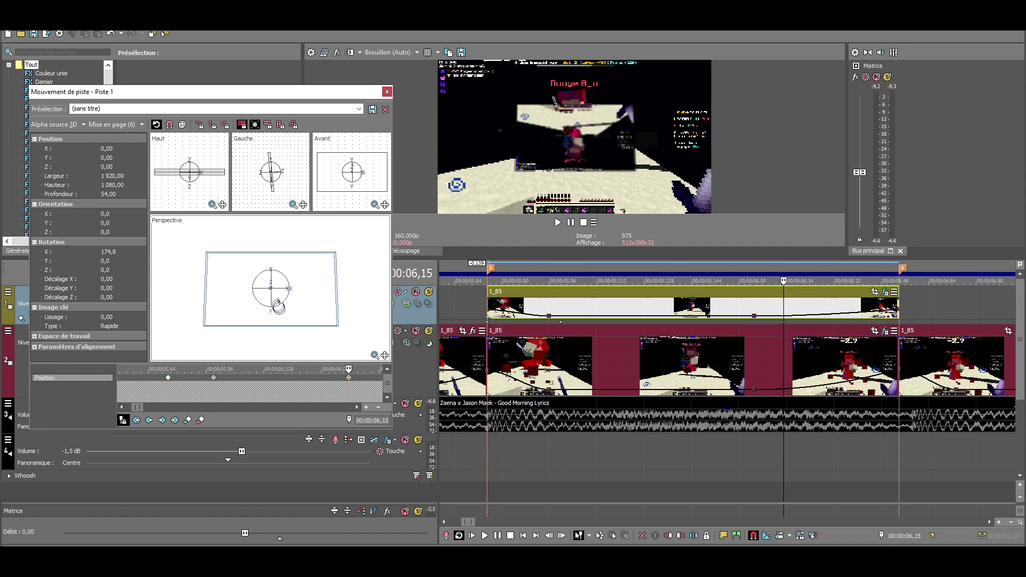
pyautogui.moveTo(342, 369); pyautogui.dragTo(263, 368)
pyautogui.press('space')
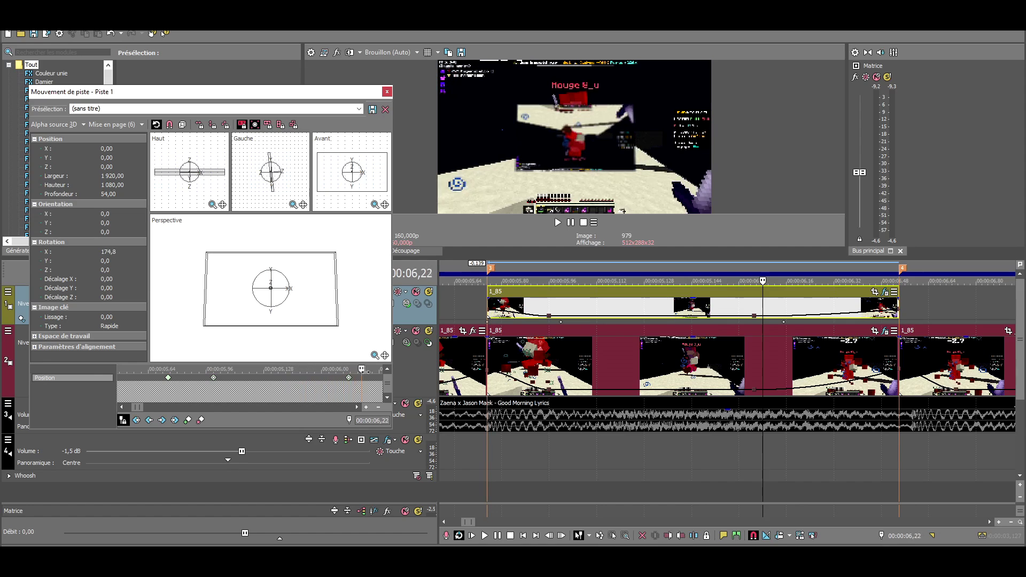
pyautogui.click(873, 310)
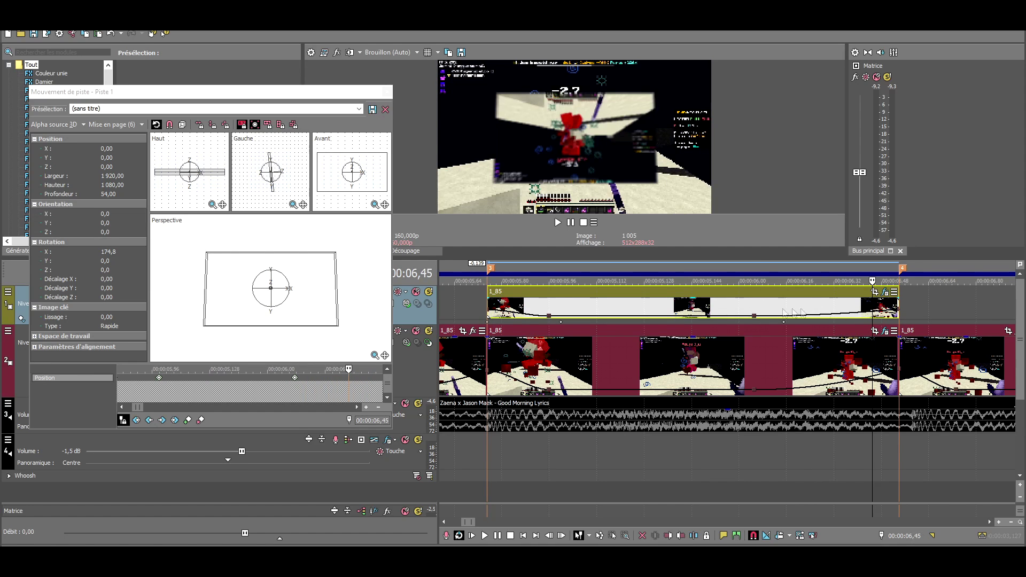
pyautogui.moveTo(278, 282); pyautogui.dragTo(279, 305)
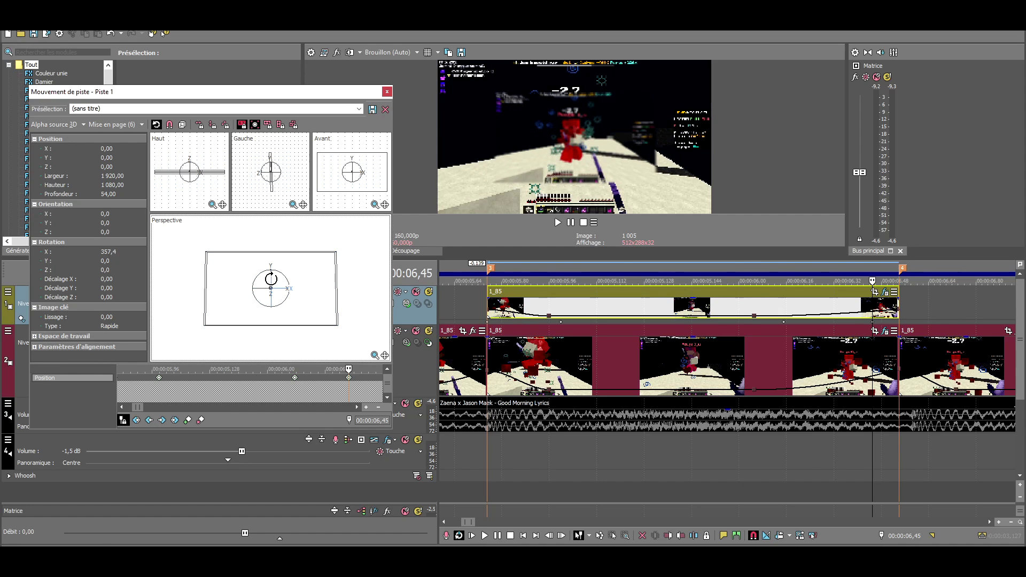
# - Set the interpolation of the Position keyframe at 00:00:06,15 to Lent and of the one at 00:00:06,45 to Lisse
pyautogui.click(295, 377)
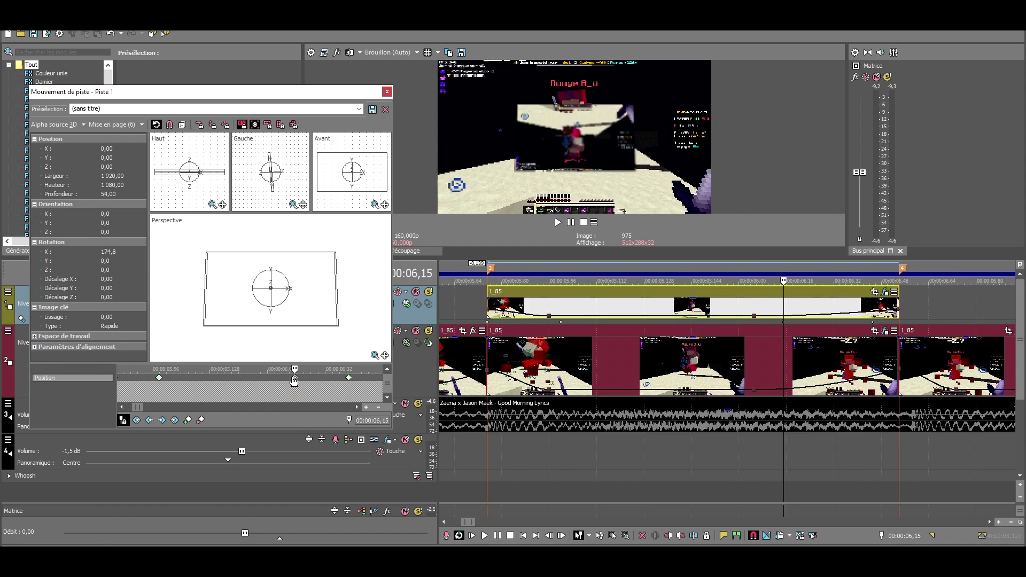
pyautogui.rightClick(295, 380)
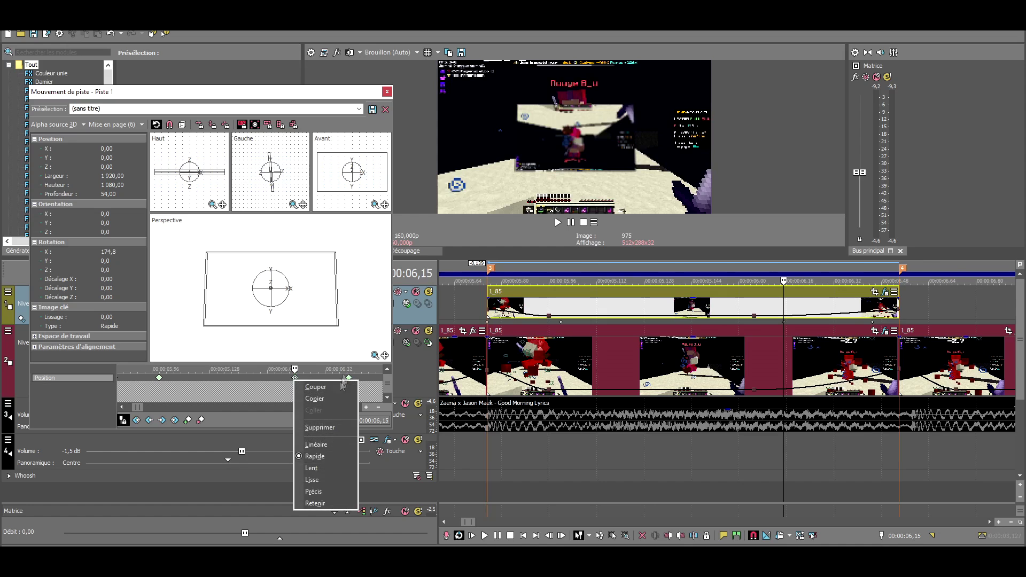
pyautogui.click(311, 468)
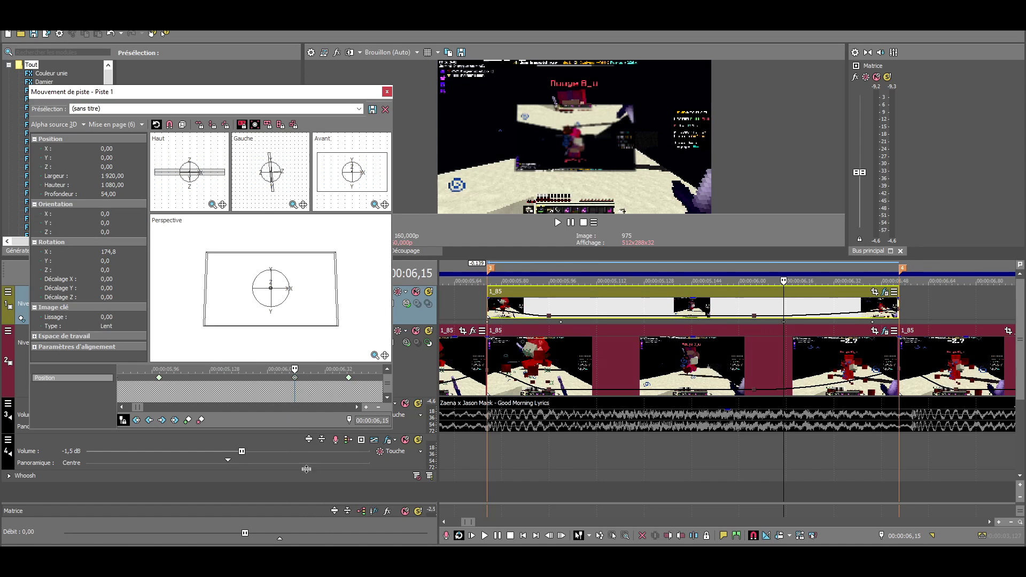
pyautogui.scroll(-2, 229, 381)
pyautogui.click(258, 383)
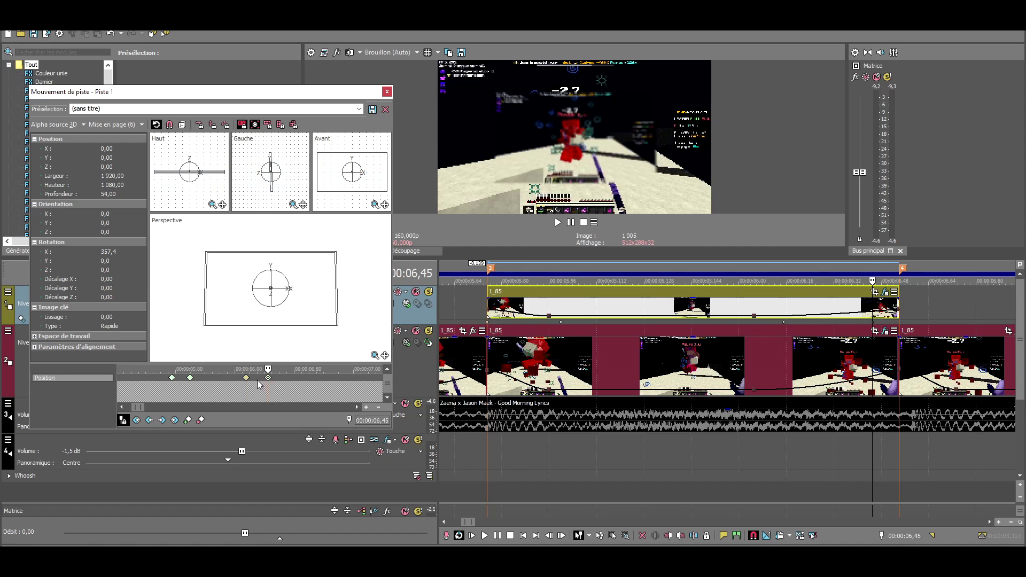
pyautogui.click(267, 382)
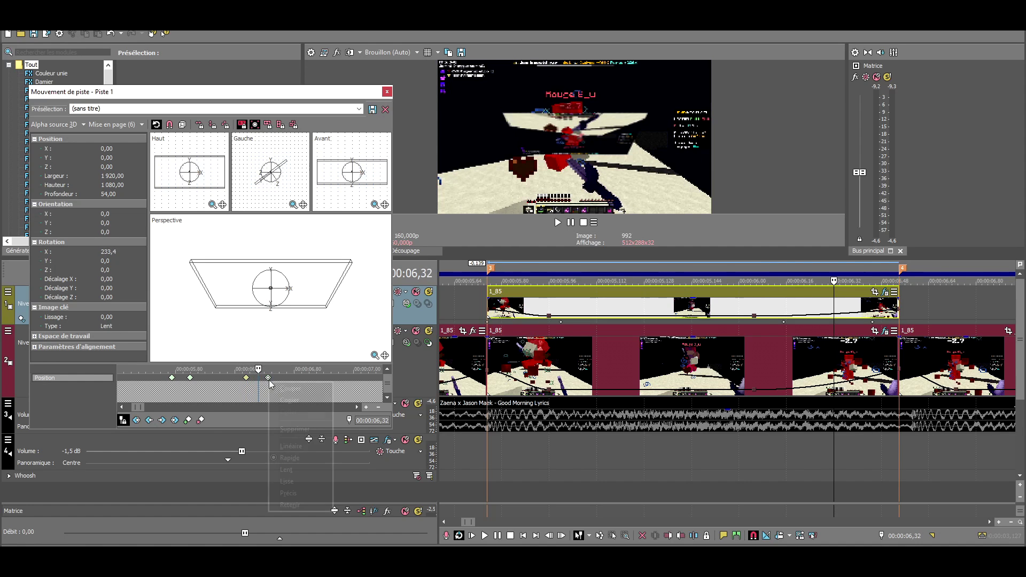
pyautogui.click(274, 471)
pyautogui.moveTo(258, 368); pyautogui.dragTo(289, 382)
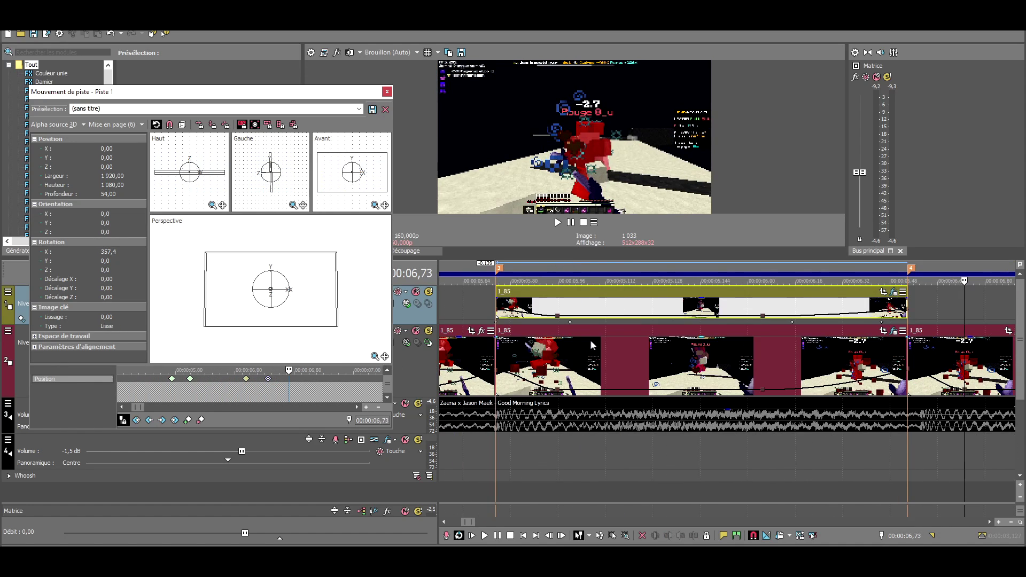
# - Play back the overlay's 3D rotation several times from before marker 3 to past marker 4
pyautogui.click(679, 310)
pyautogui.scroll(-3, 678, 313)
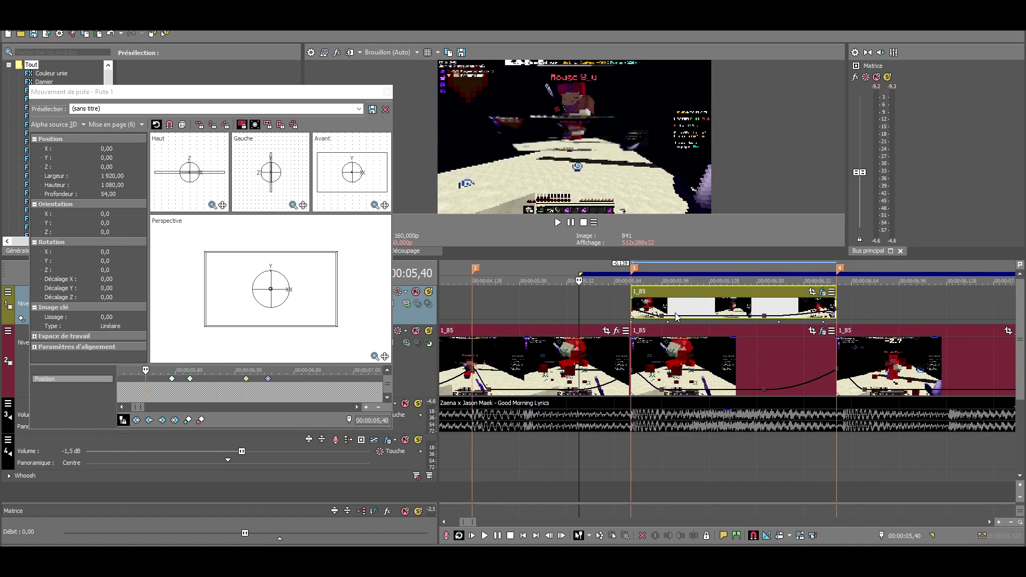
pyautogui.press('space')
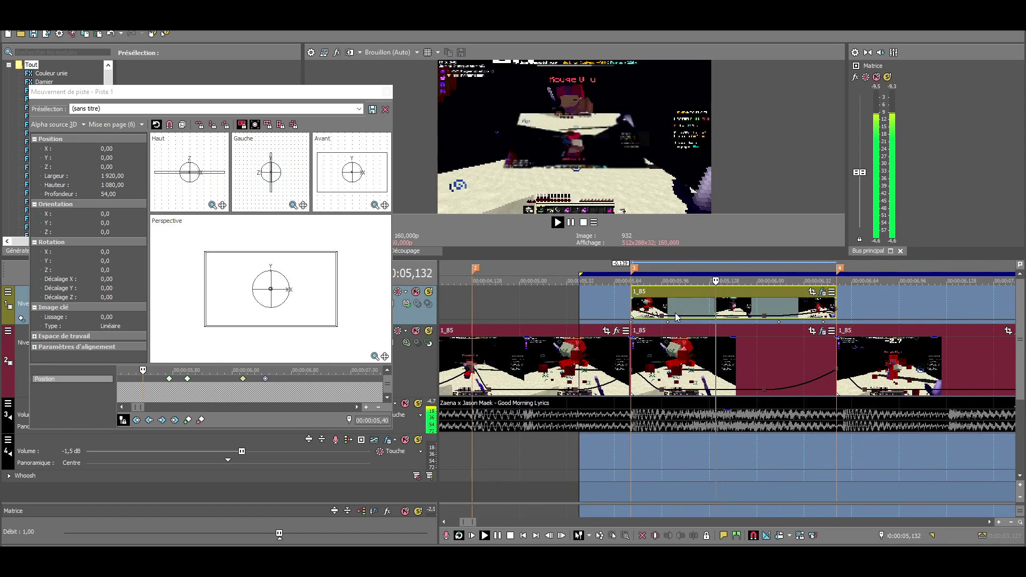
pyautogui.press('space')
pyautogui.scroll(-2, 787, 410)
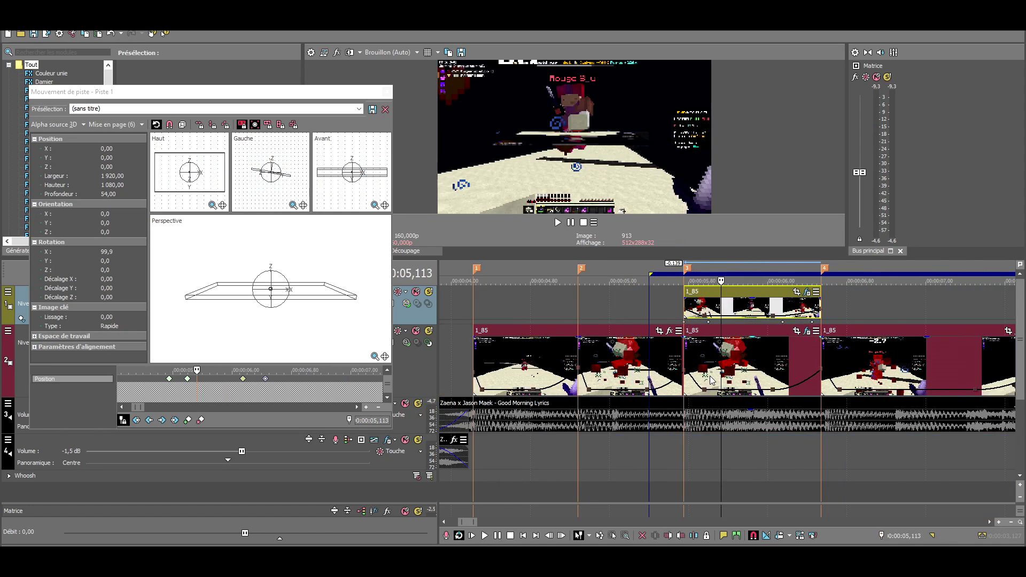
pyautogui.scroll(2, 780, 427)
pyautogui.press('space')
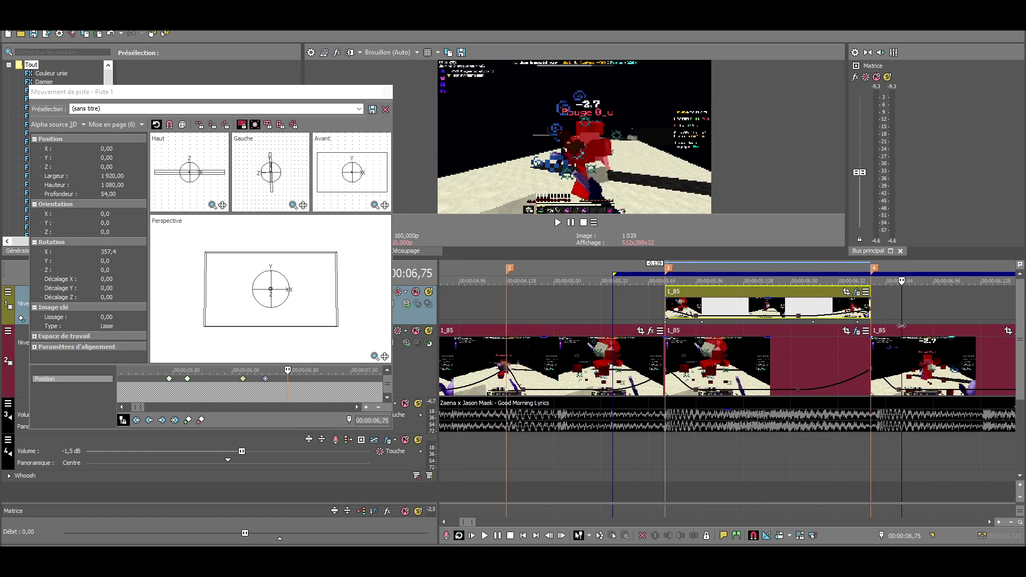
pyautogui.click(752, 344)
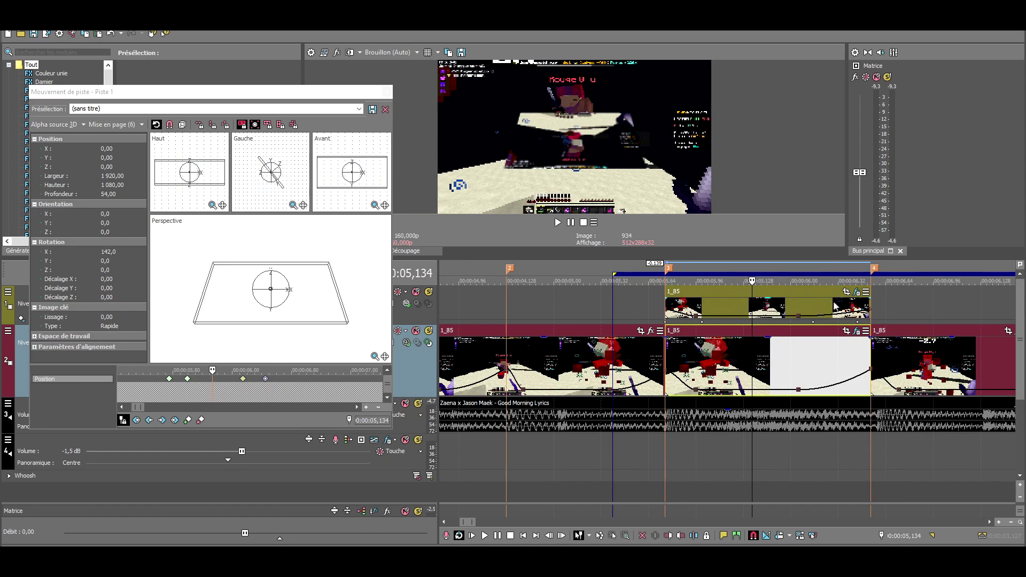
pyautogui.moveTo(753, 308); pyautogui.dragTo(759, 306)
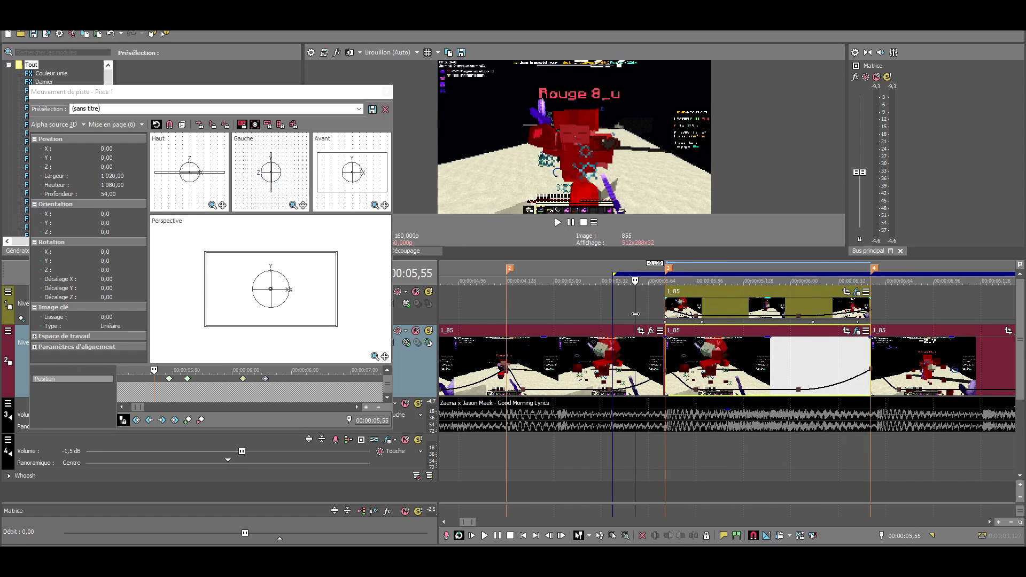
pyautogui.press('space')
pyautogui.click(713, 313)
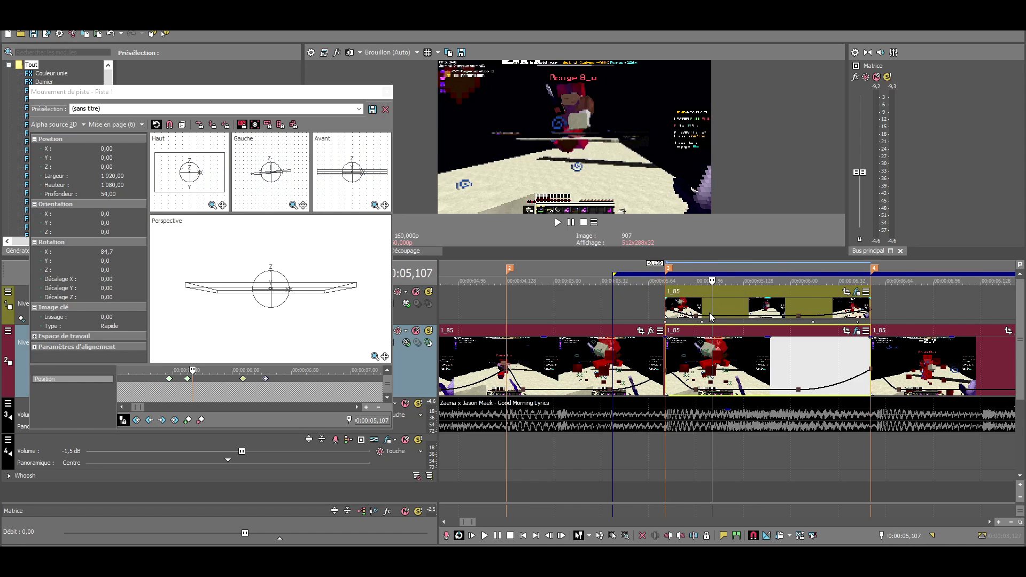